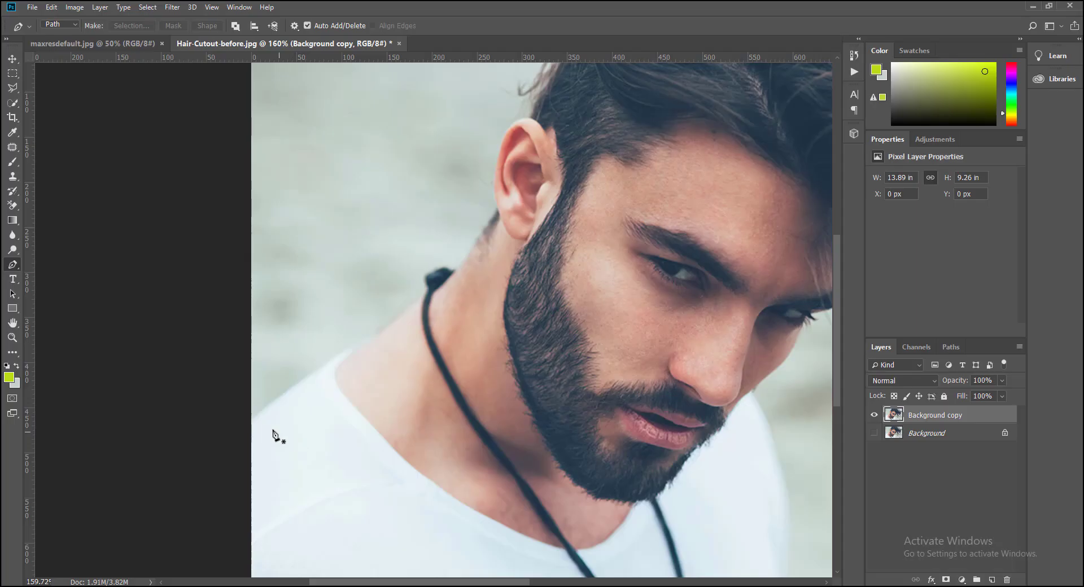
# Trace a closed pen path along the neck, ear and hair, extending past the photo's left edge
pyautogui.moveTo(378, 338); pyautogui.dragTo(395, 342)
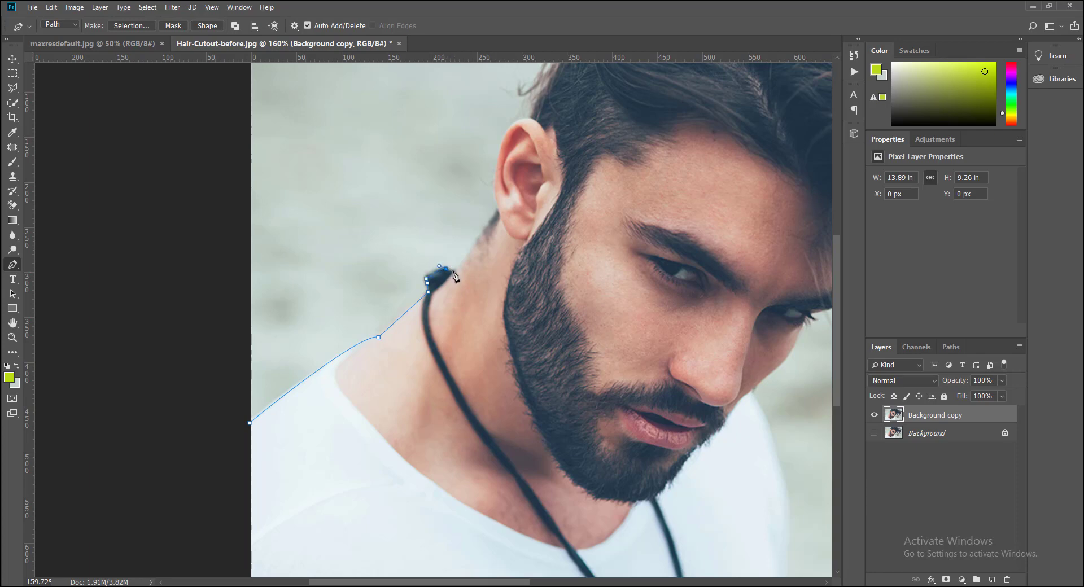
pyautogui.scroll(3, 469, 276)
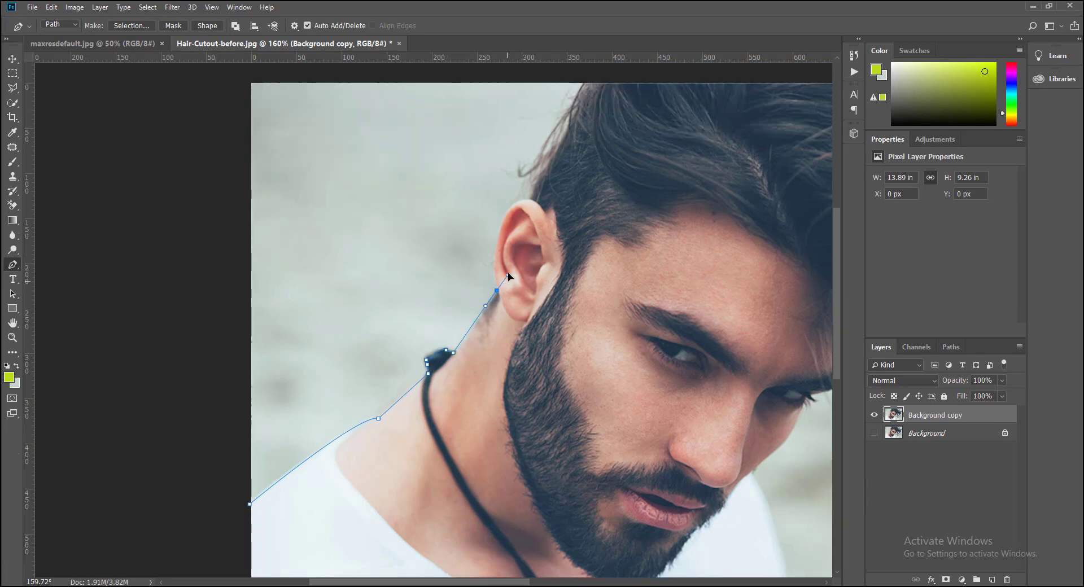
pyautogui.scroll(1, 525, 250)
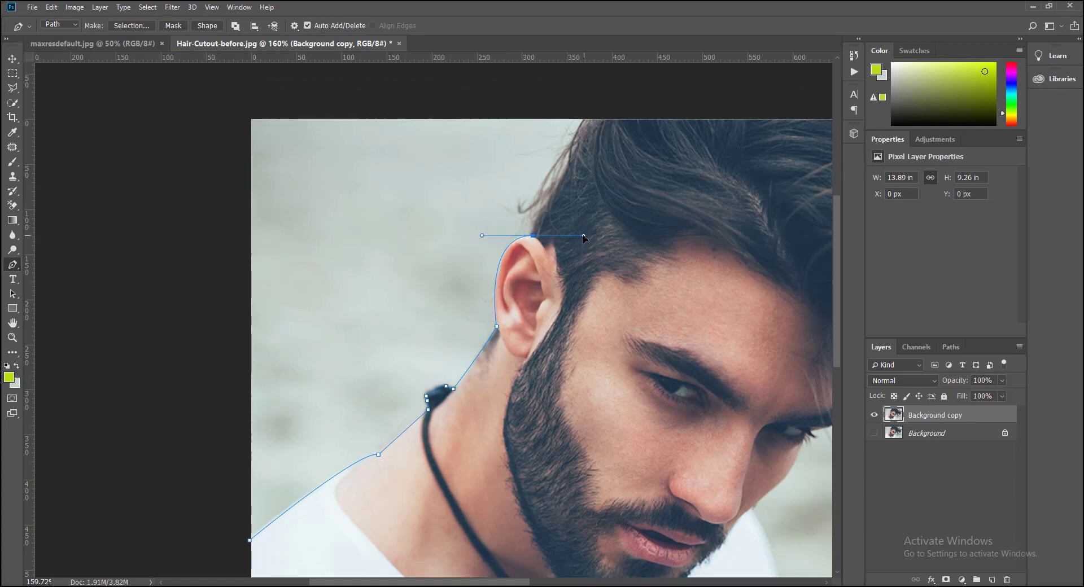
pyautogui.moveTo(536, 242); pyautogui.dragTo(440, 364)
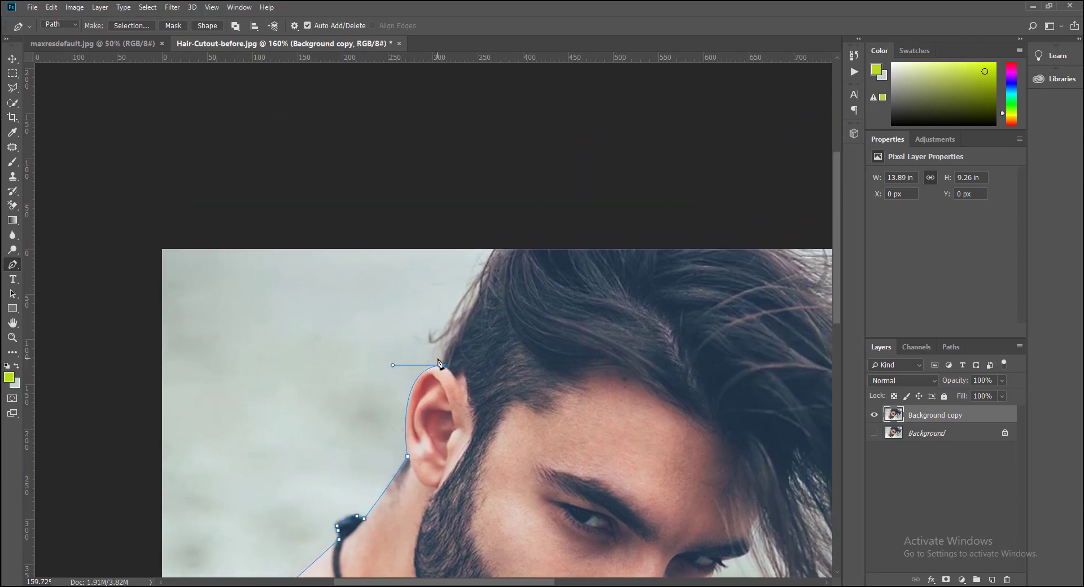
pyautogui.scroll(-3, 375, 222)
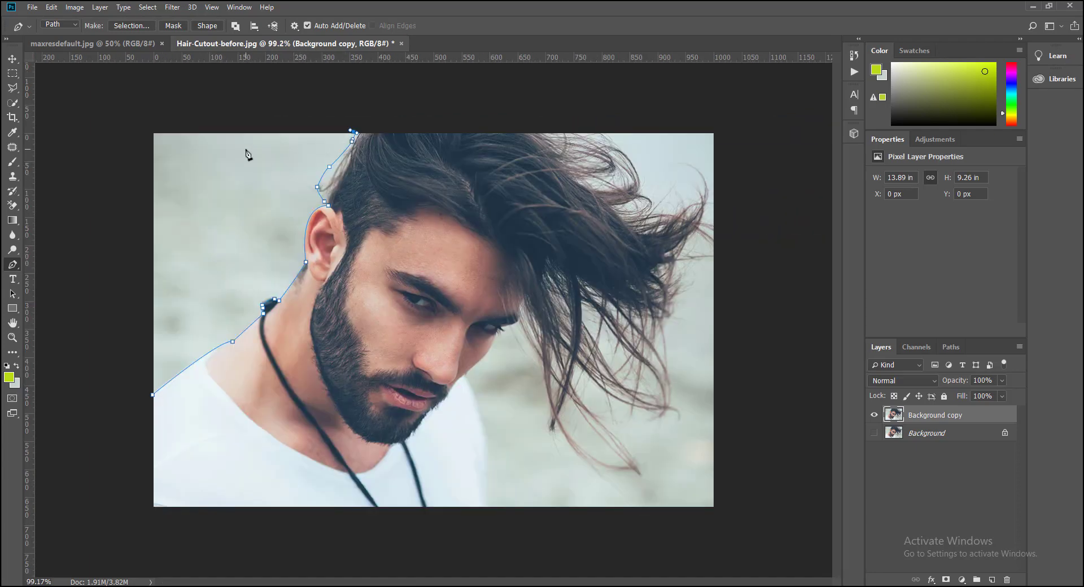
pyautogui.click(93, 235)
pyautogui.click(95, 506)
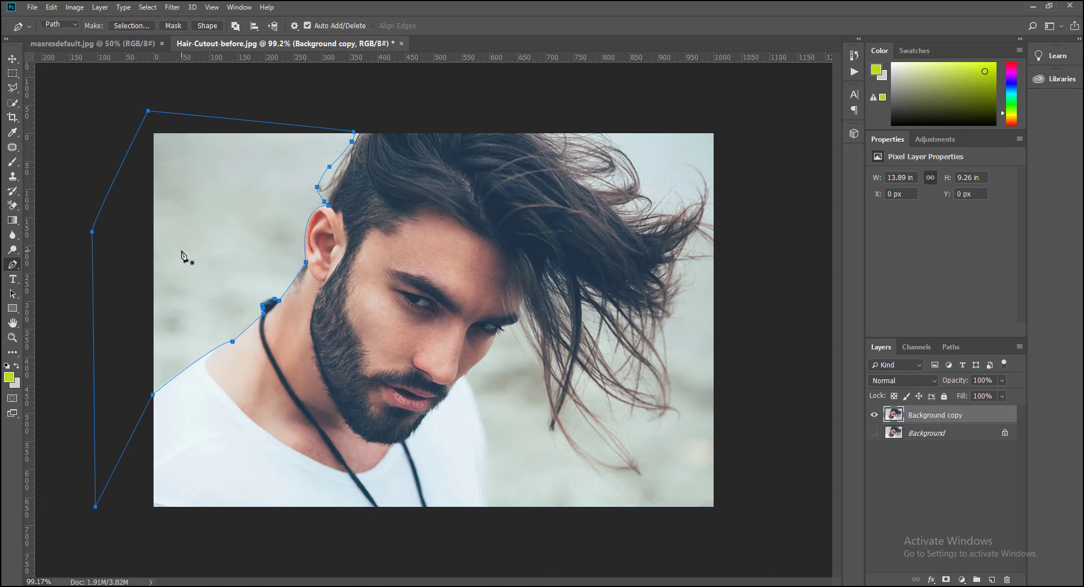
pyautogui.rightClick(183, 257)
# Convert the path to a selection, clear the grey background left of the neck, then deselect
pyautogui.click(251, 300)
pyautogui.click(602, 161)
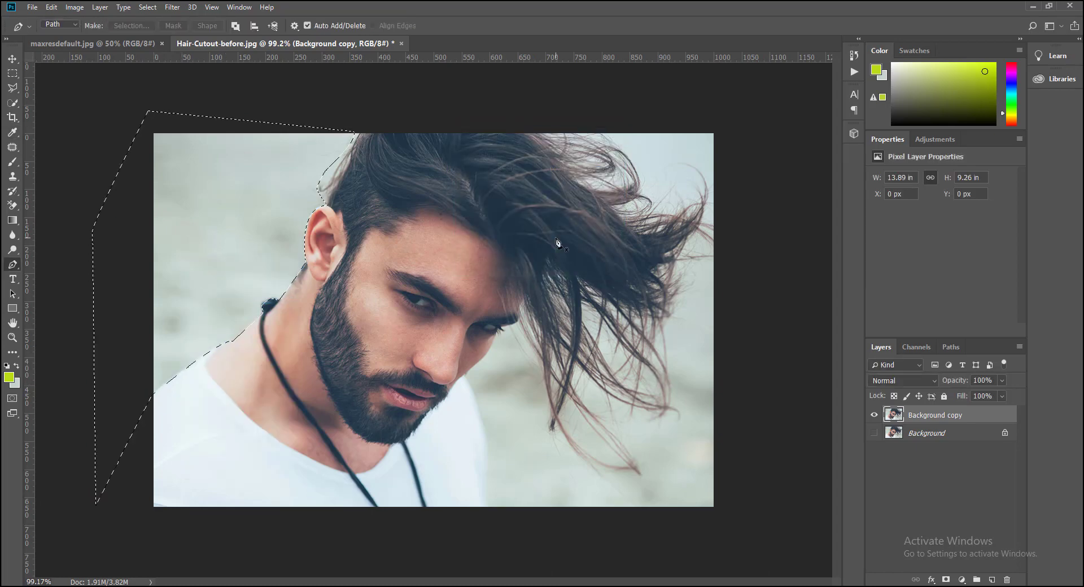
pyautogui.click(51, 7)
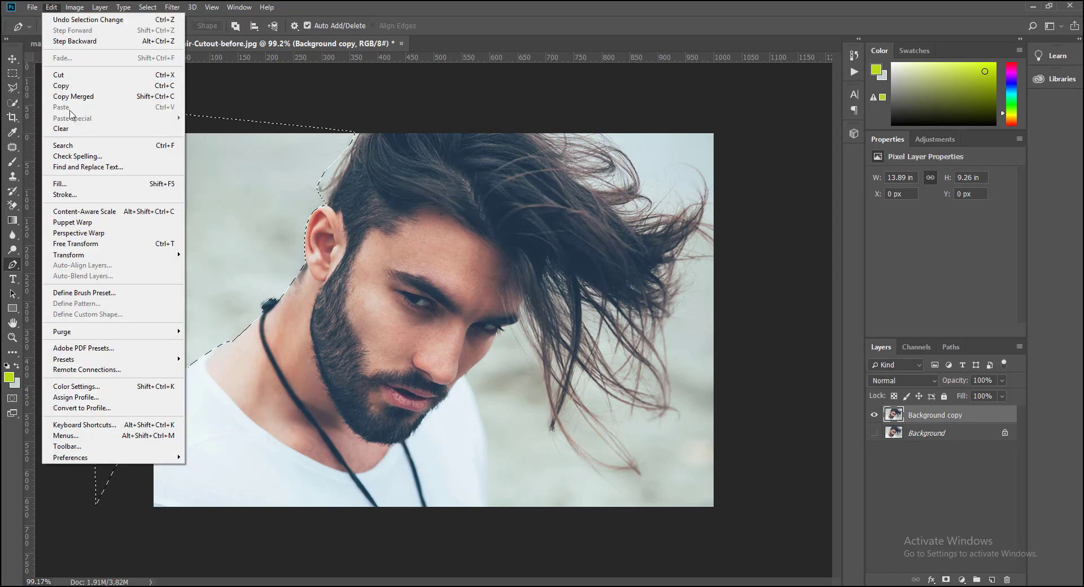
pyautogui.click(62, 128)
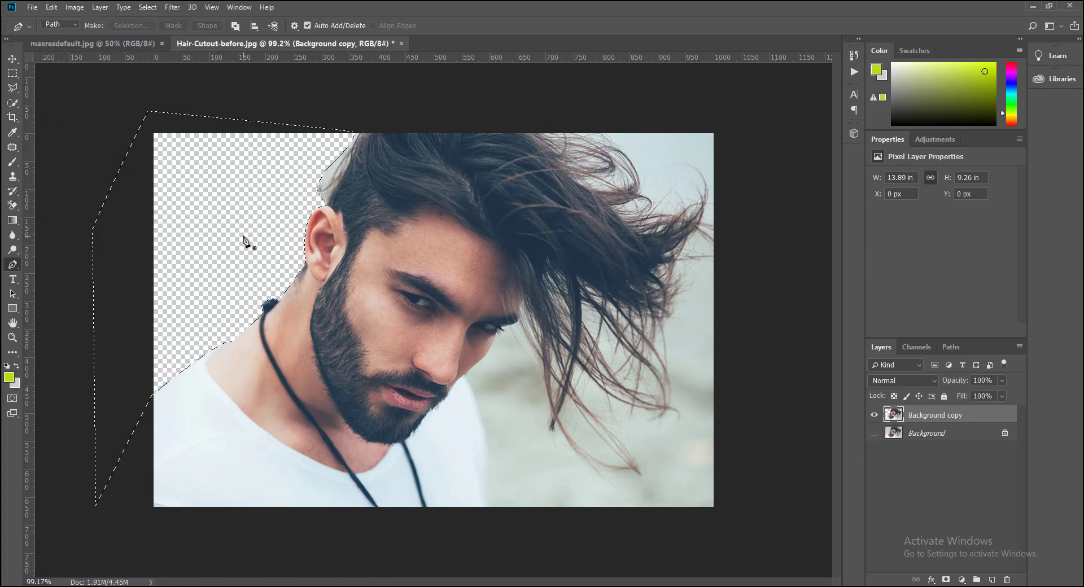
pyautogui.scroll(2, 503, 407)
pyautogui.scroll(-1, 520, 418)
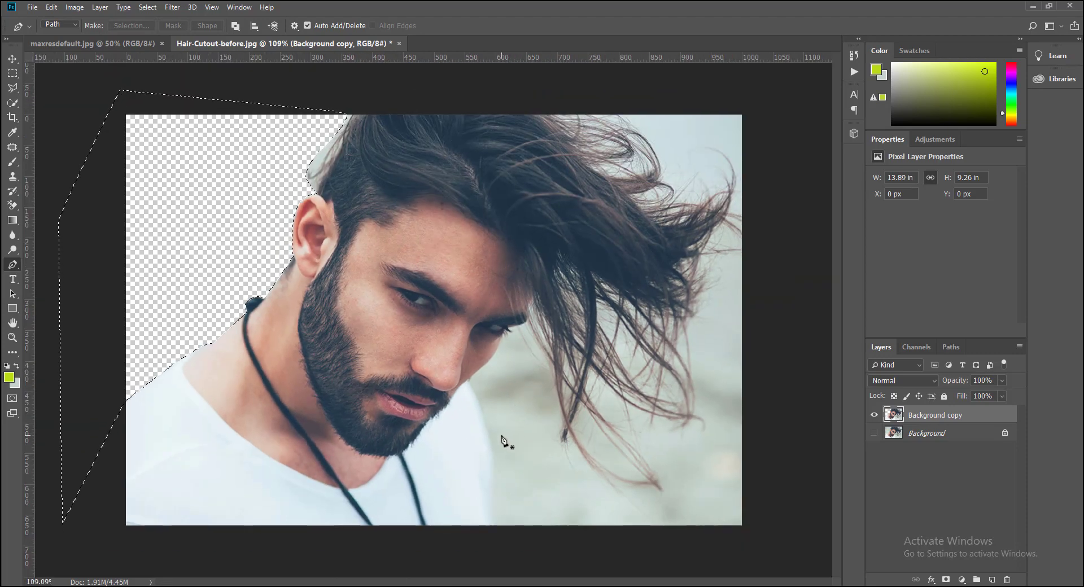
pyautogui.hotkey('ctrl', 'd')
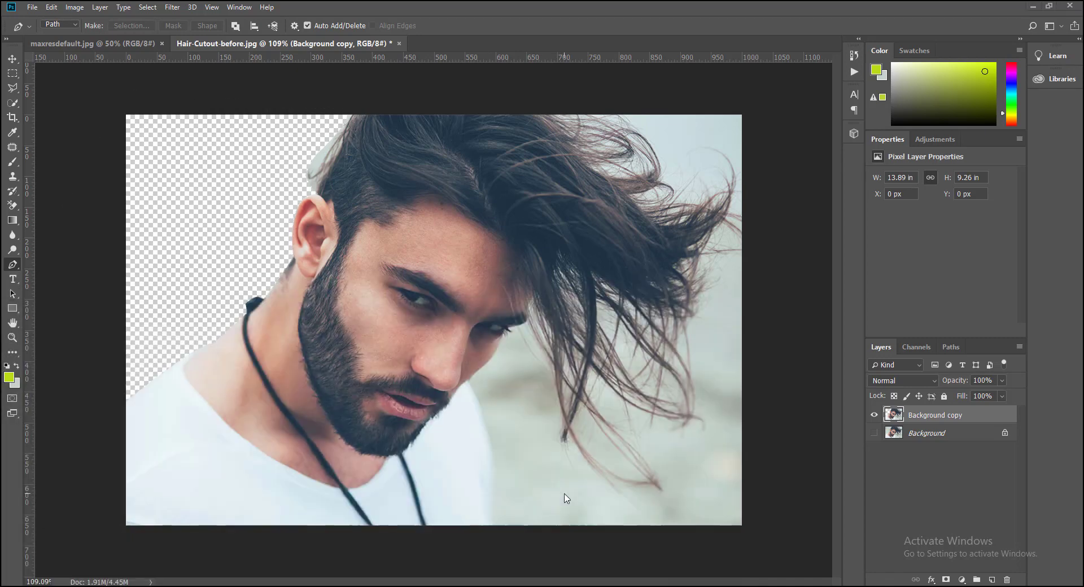
pyautogui.scroll(-1, 559, 503)
pyautogui.scroll(2, 551, 511)
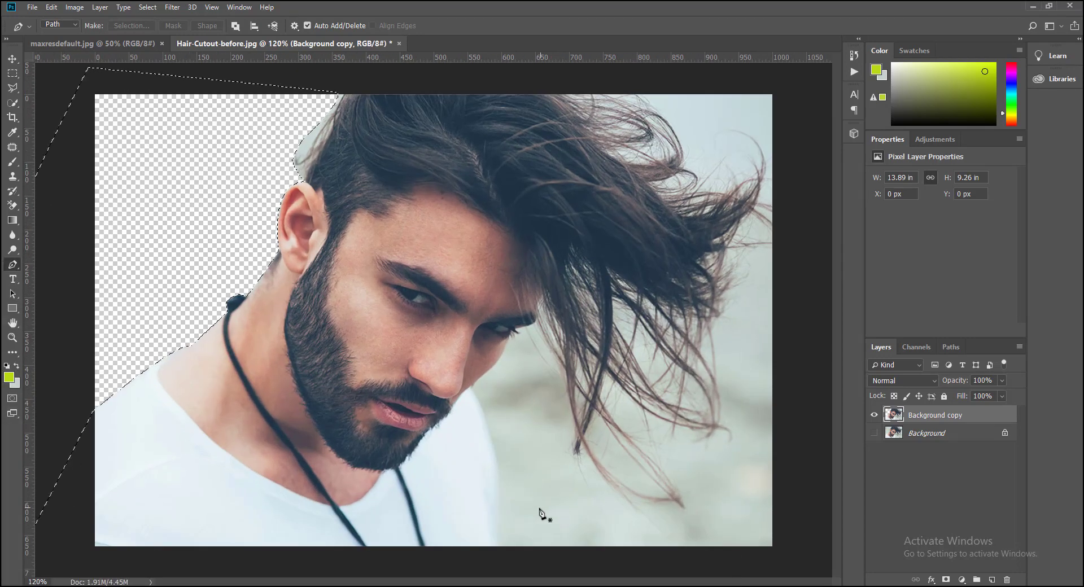
# Start a new path at the shirt's bottom edge and run it up toward the chin
pyautogui.click(500, 548)
pyautogui.click(500, 484)
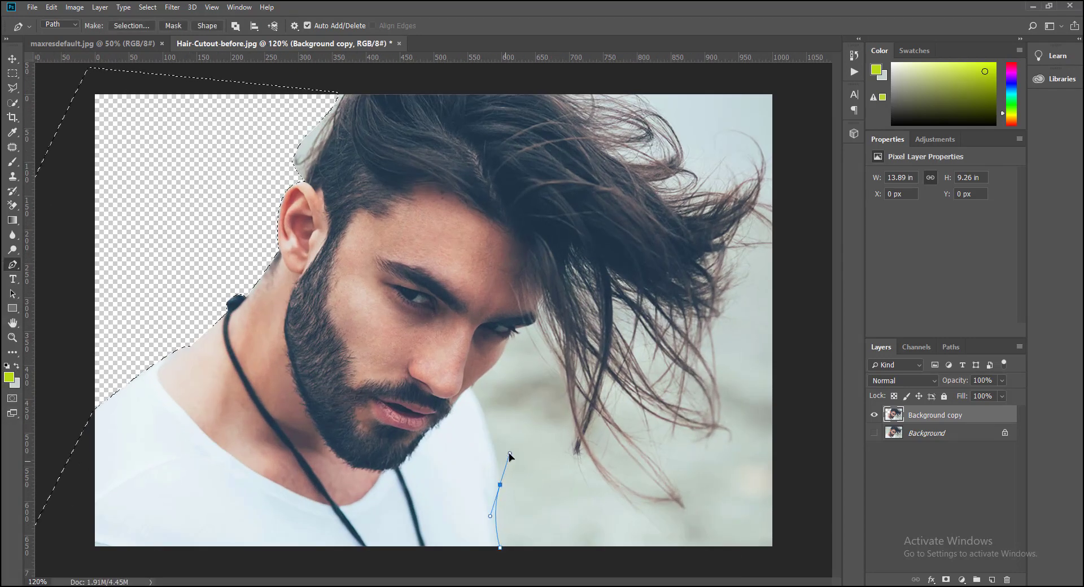
pyautogui.click(467, 386)
pyautogui.scroll(3, 513, 371)
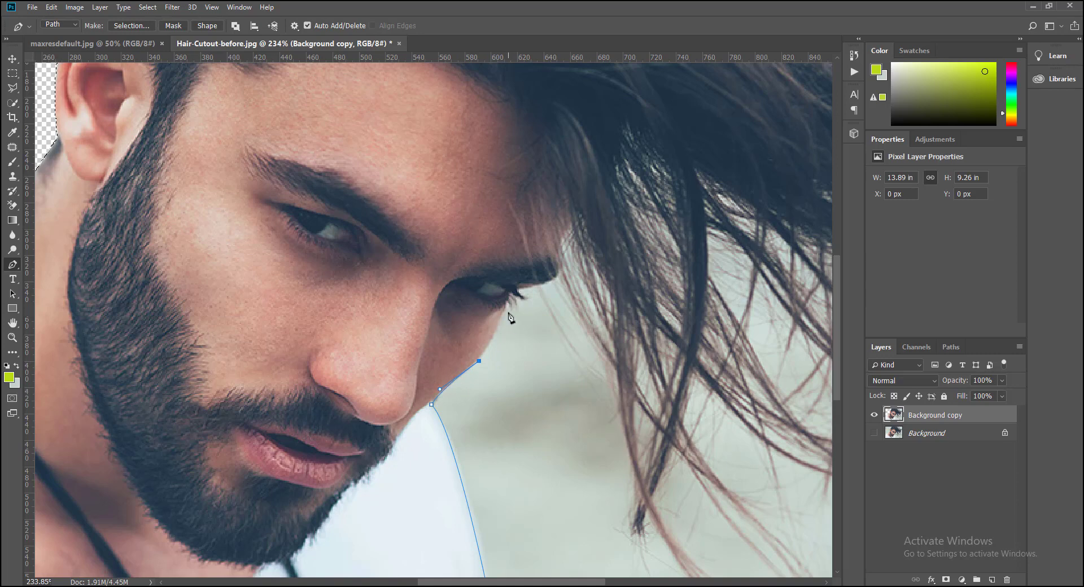
pyautogui.scroll(2, 511, 313)
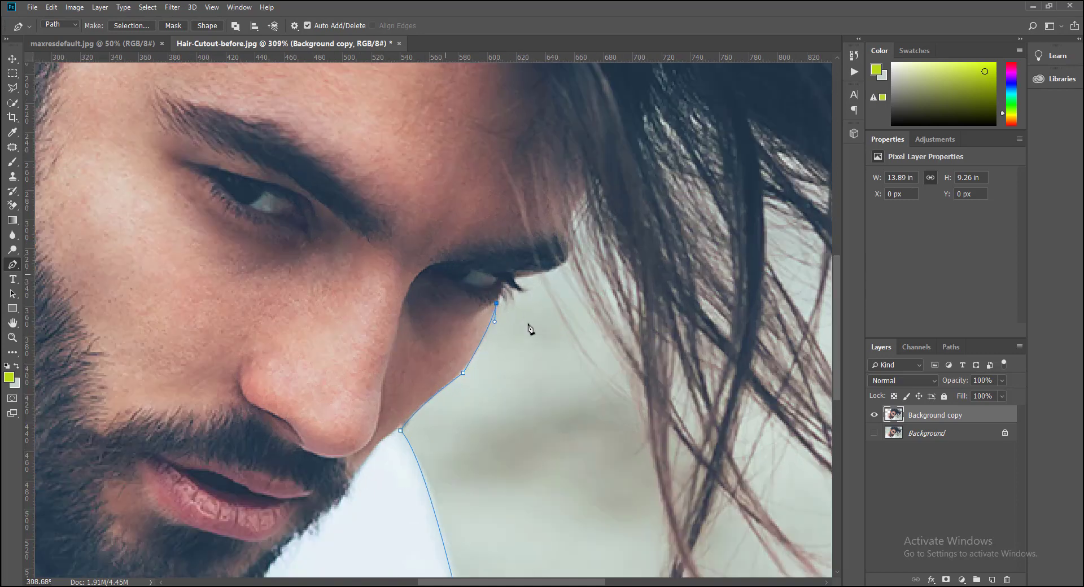
pyautogui.scroll(1, 502, 306)
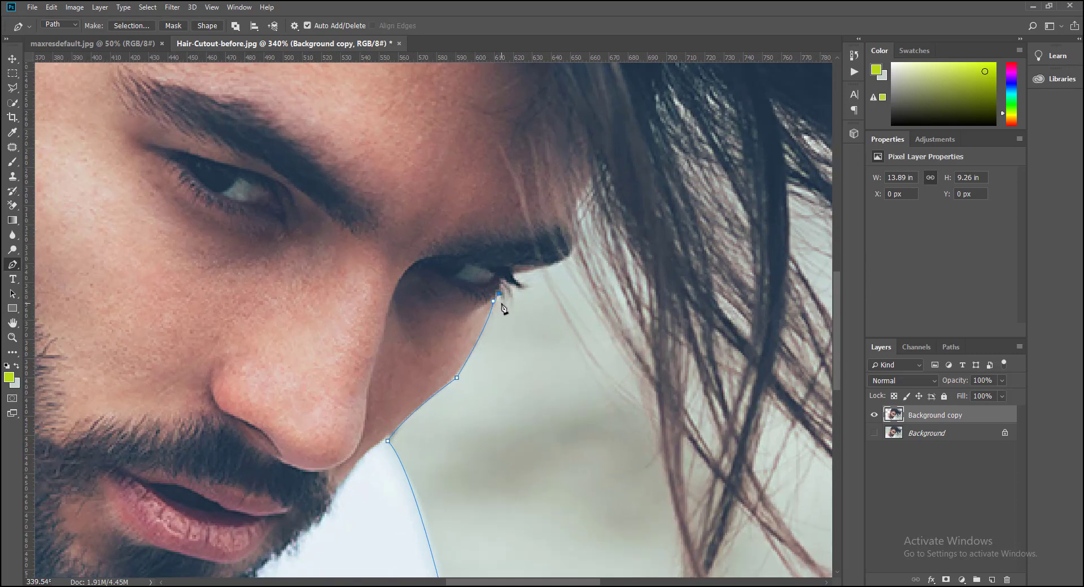
# Continue the path past the eye, around the hair strands, and outside the right and bottom edges
pyautogui.click(546, 304)
pyautogui.scroll(-2, 546, 304)
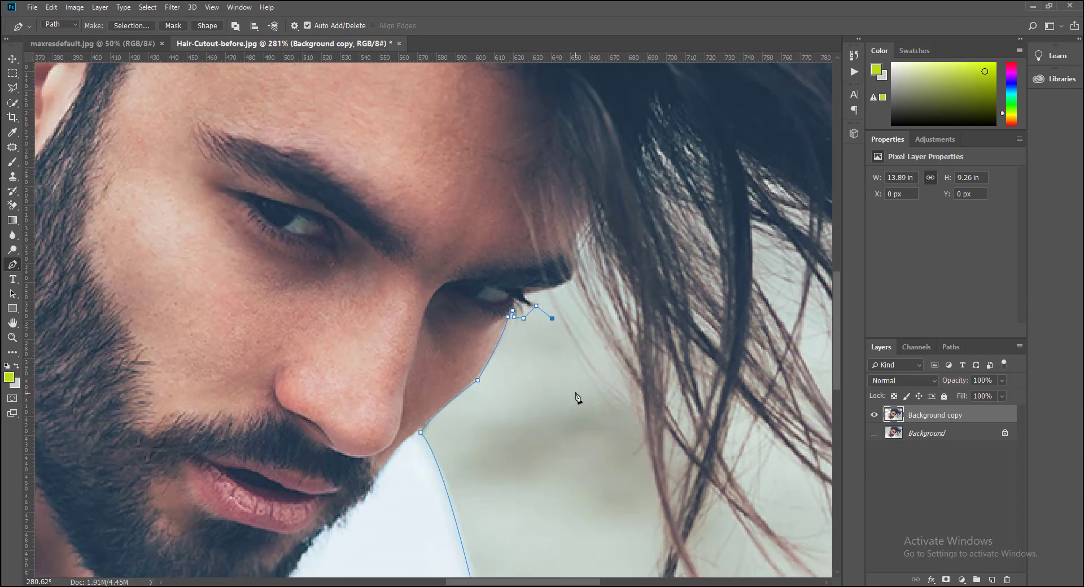
pyautogui.click(577, 370)
pyautogui.scroll(-1, 577, 370)
pyautogui.scroll(-4, 611, 336)
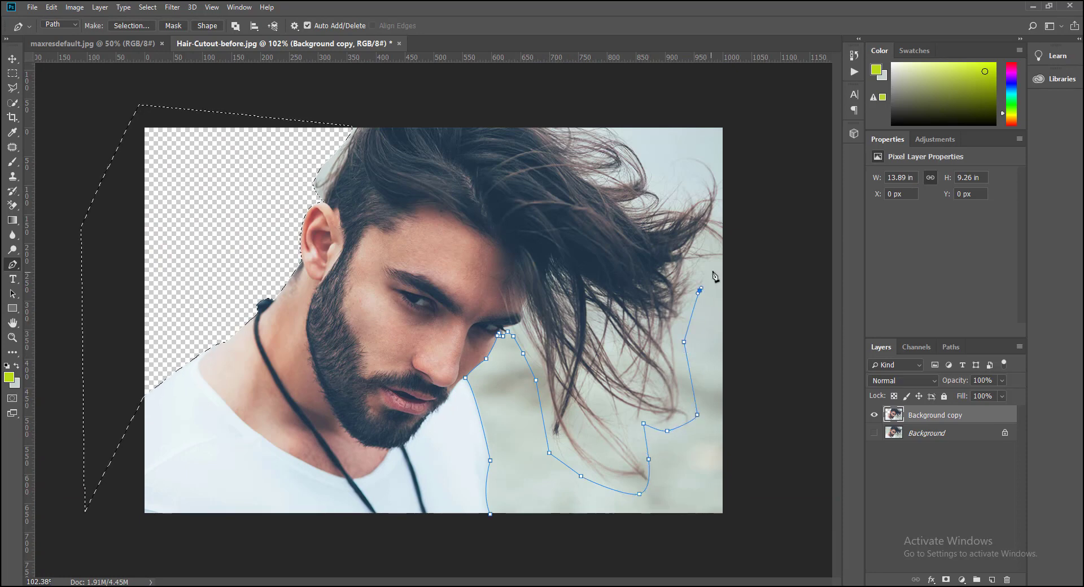
pyautogui.click(734, 98)
pyautogui.click(765, 272)
pyautogui.click(765, 292)
pyautogui.click(747, 423)
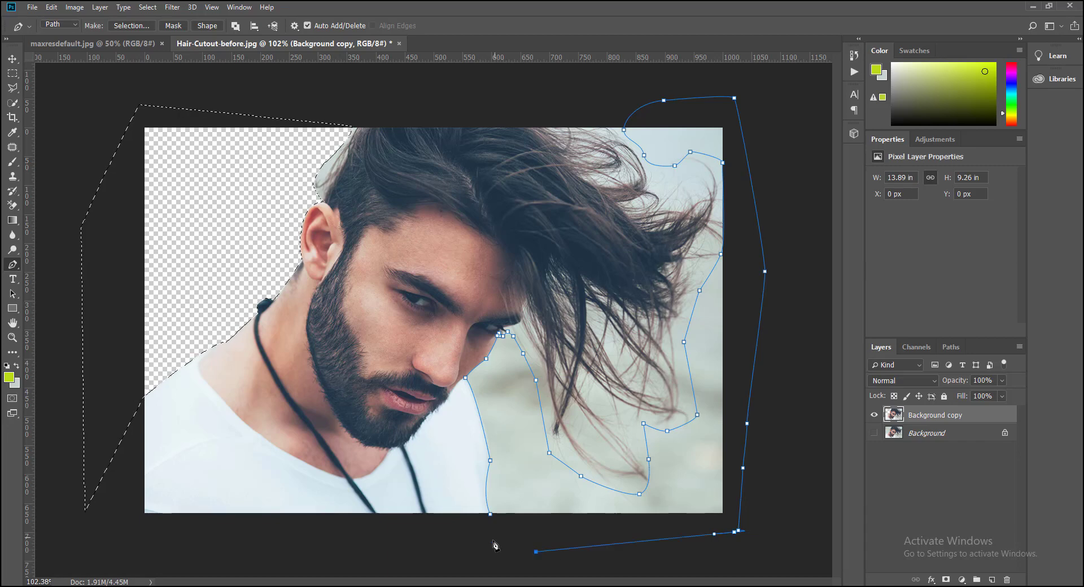
# Close the path, make it a selection, and clear the right-hand background
pyautogui.click(491, 514)
pyautogui.rightClick(503, 471)
pyautogui.click(556, 293)
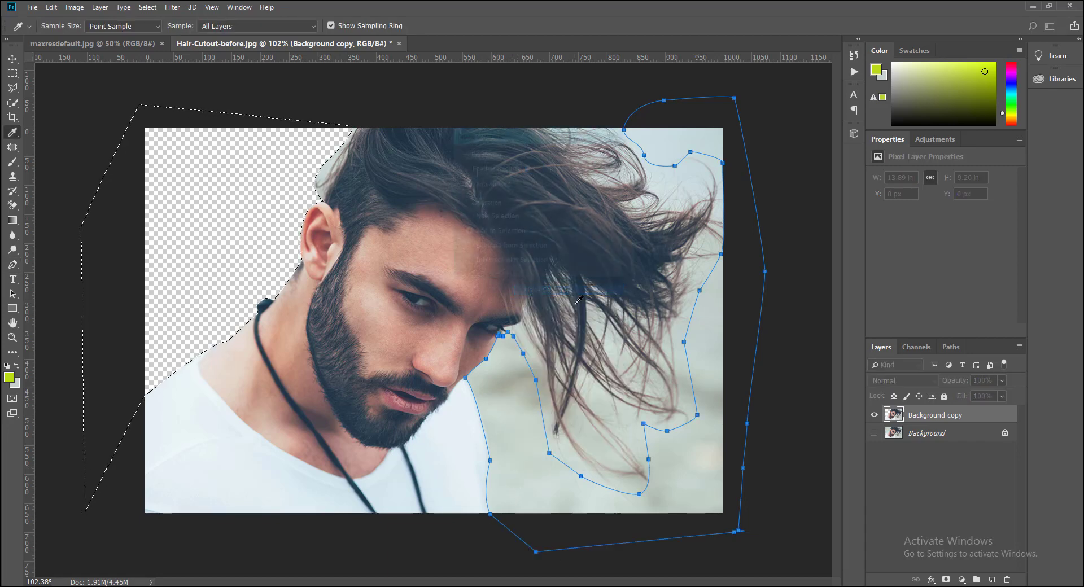
pyautogui.click(602, 160)
pyautogui.click(51, 8)
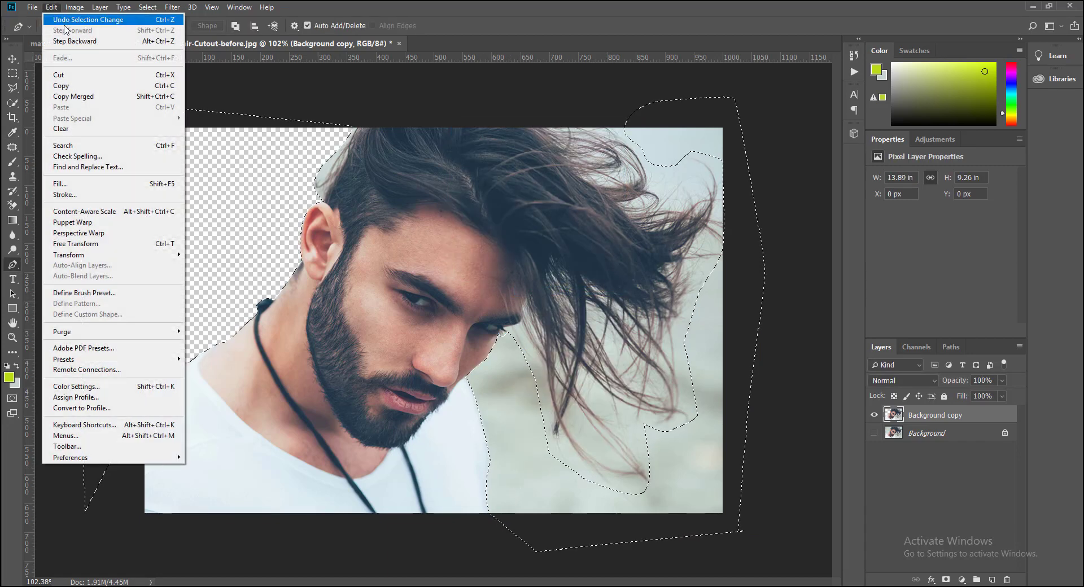
pyautogui.click(76, 129)
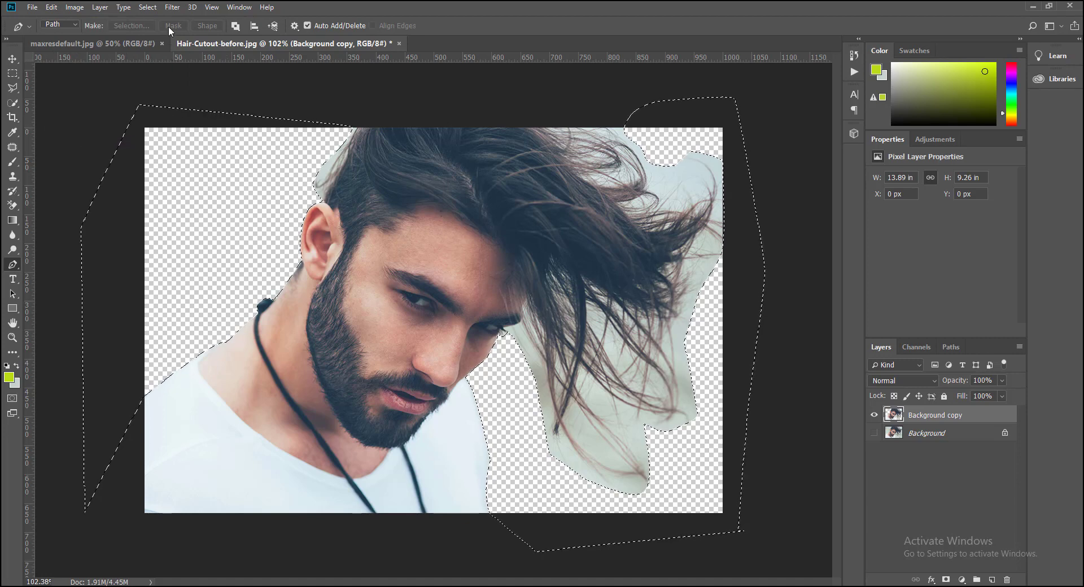
# Invert the selection onto the man and his hair
pyautogui.click(147, 7)
pyautogui.click(163, 54)
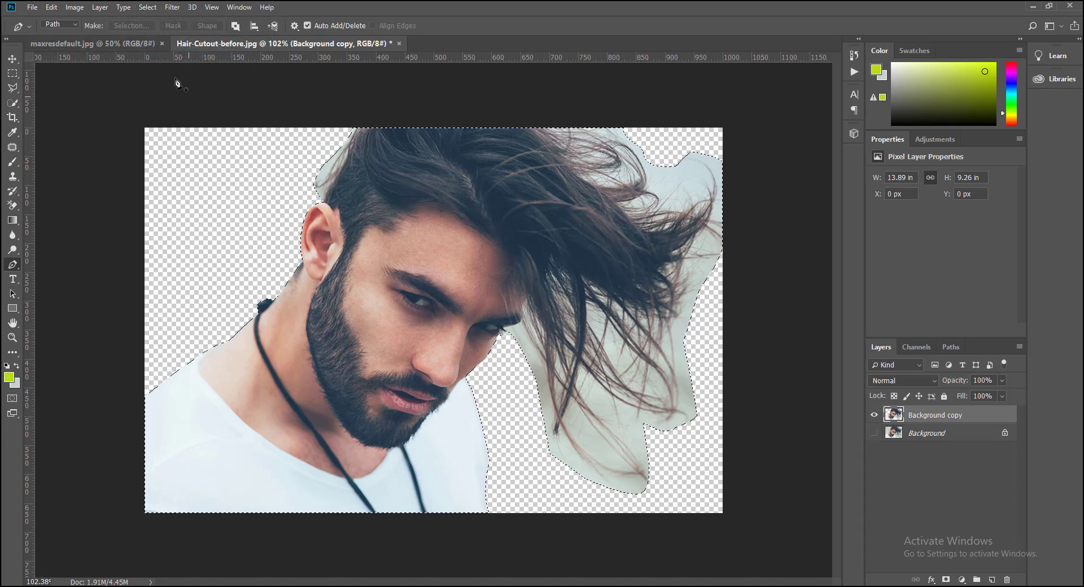
pyautogui.scroll(3, 451, 309)
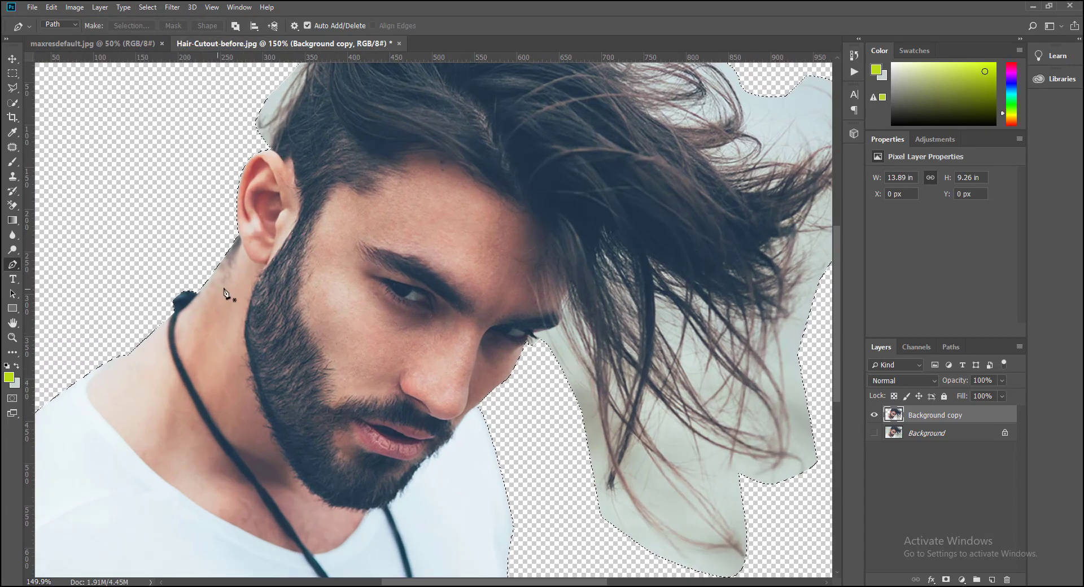
# Switch to the Background Eraser with Discontiguous limits and 50% tolerance
pyautogui.rightClick(13, 205)
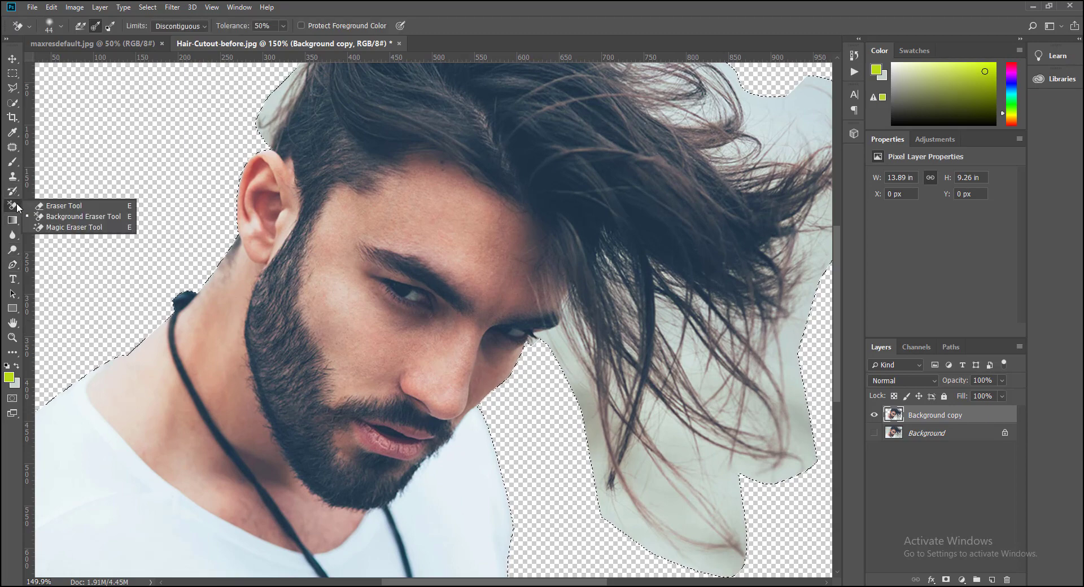
pyautogui.click(62, 220)
pyautogui.click(201, 25)
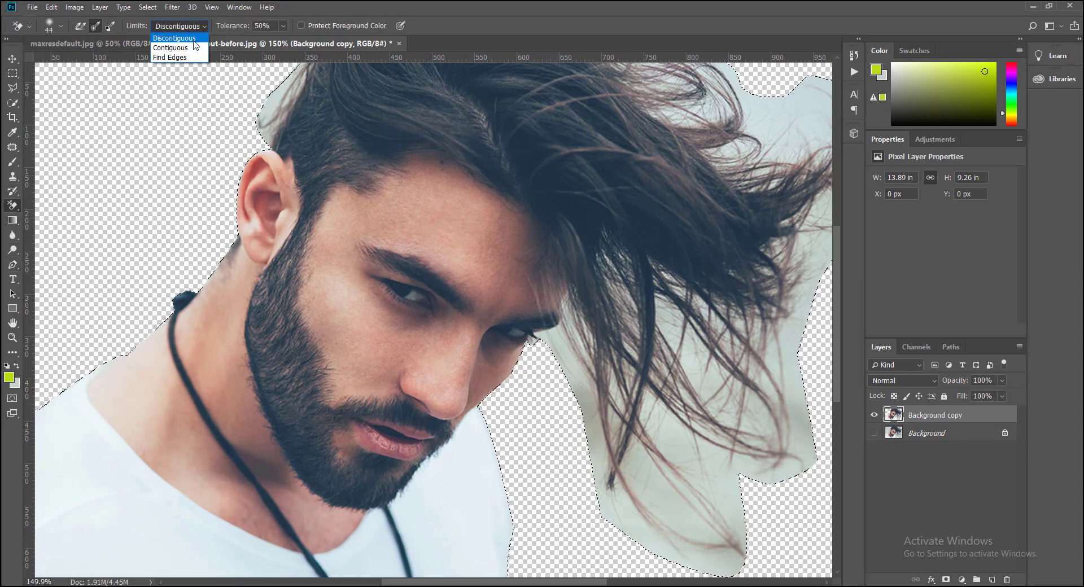
pyautogui.click(202, 37)
pyautogui.click(283, 29)
pyautogui.click(283, 28)
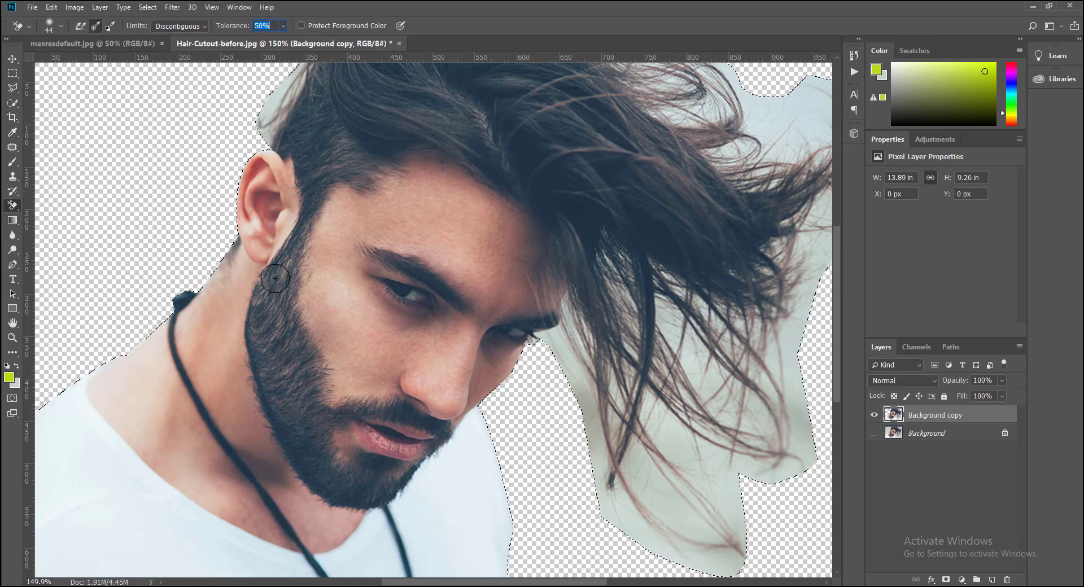
# Bring the top of the head into view and reselect the Background Eraser's brush settings
pyautogui.press('v')
pyautogui.moveTo(315, 213); pyautogui.dragTo(341, 259)
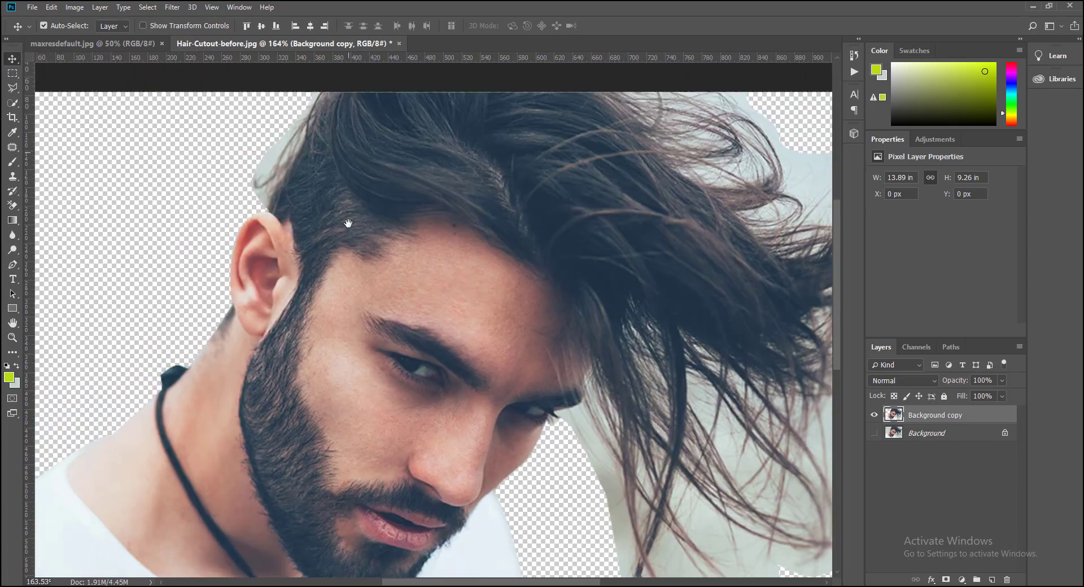
pyautogui.rightClick(12, 207)
pyautogui.click(57, 215)
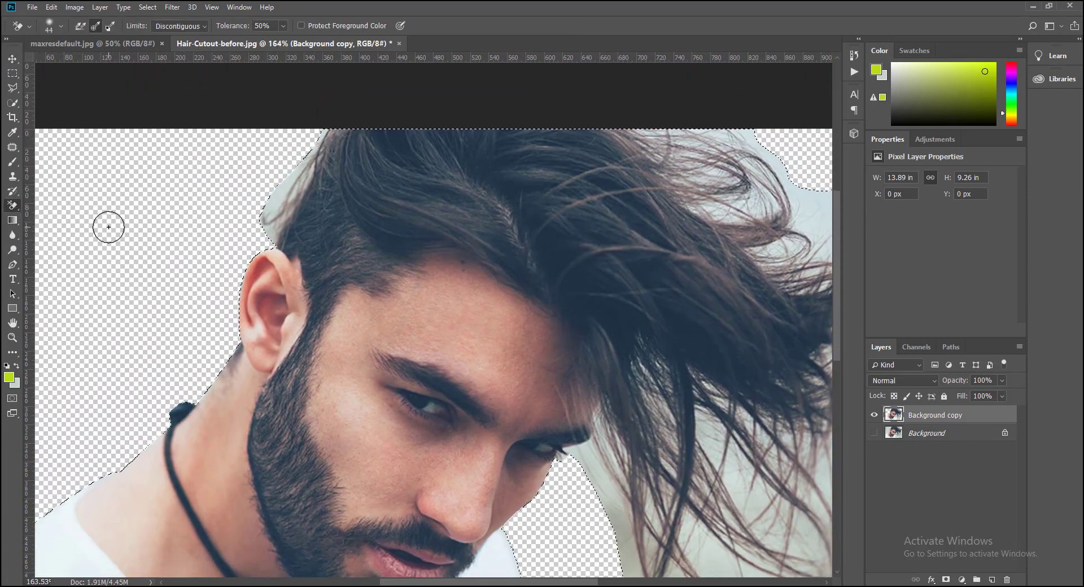
pyautogui.rightClick(107, 225)
# Accept c4d3cc as the background colour in the Color Picker
pyautogui.click(14, 383)
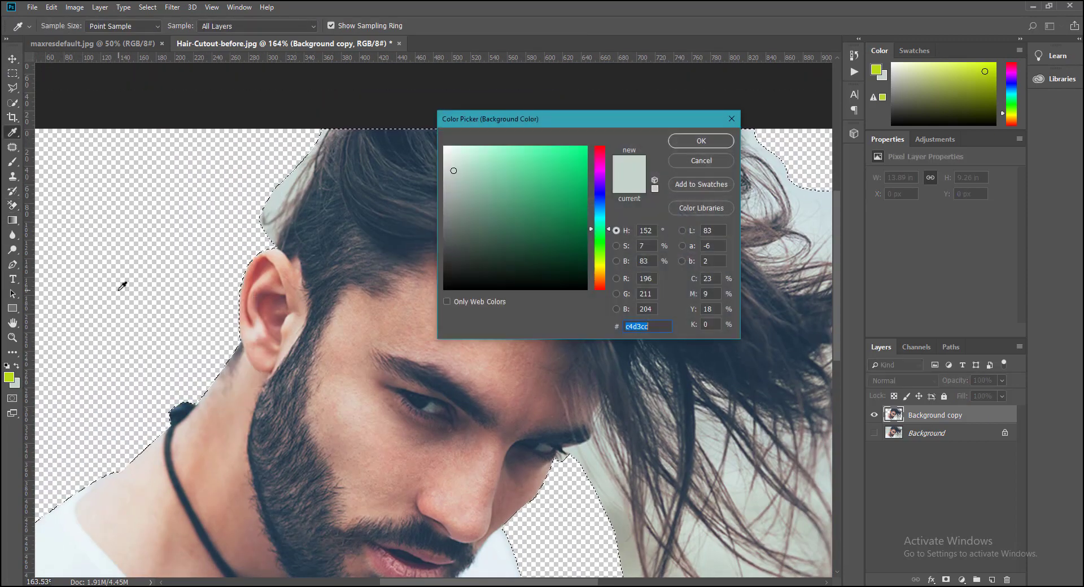
pyautogui.press('Return')
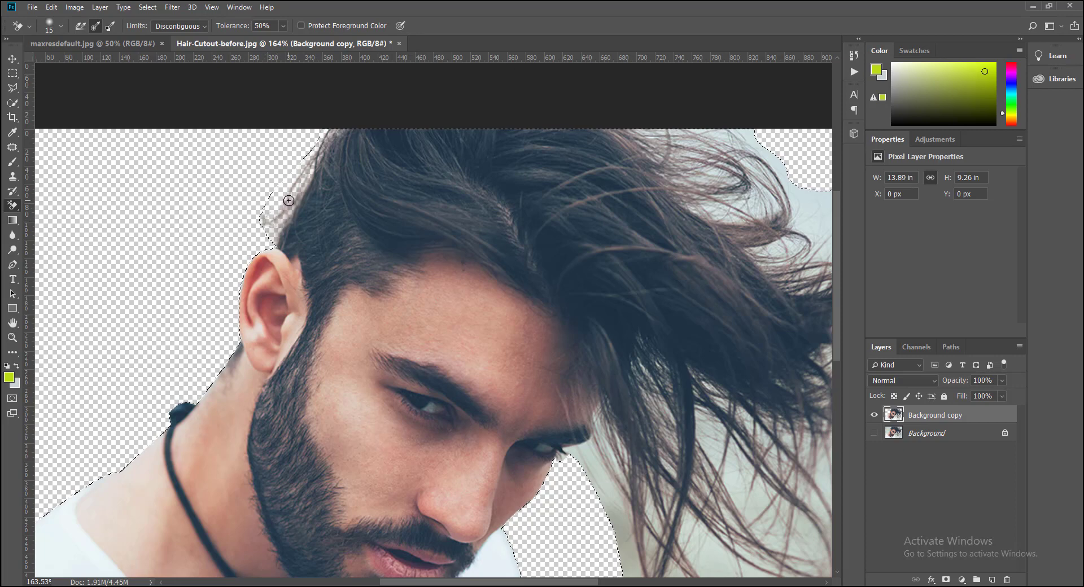
# Sample the pale sky tone and erase sky between the upper hair strands
pyautogui.moveTo(296, 187)
pyautogui.mouseDown()
pyautogui.moveTo(265, 219)
pyautogui.moveTo(301, 199)
pyautogui.mouseUp()
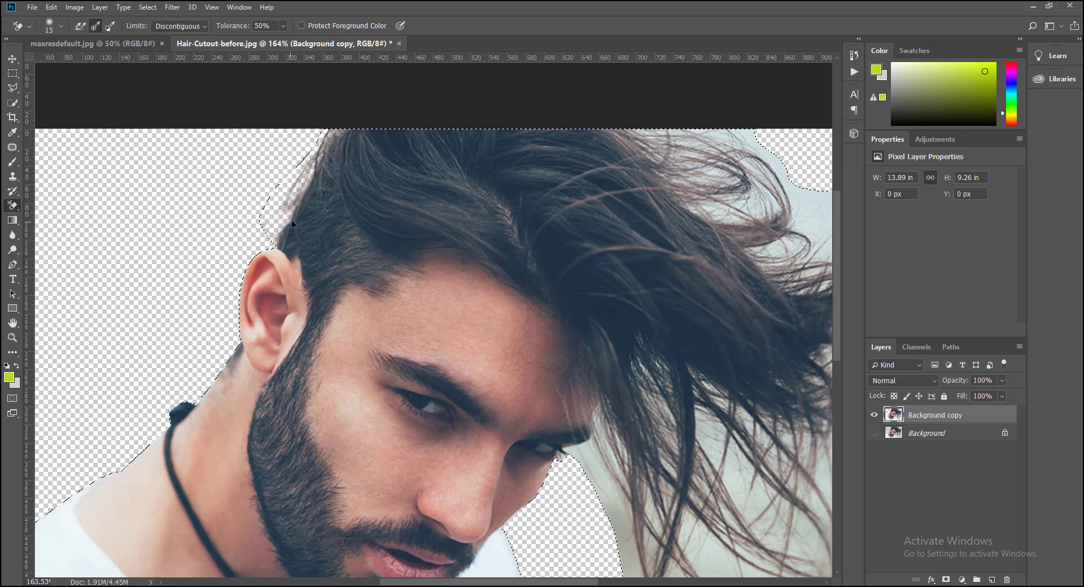
pyautogui.scroll(2, 292, 224)
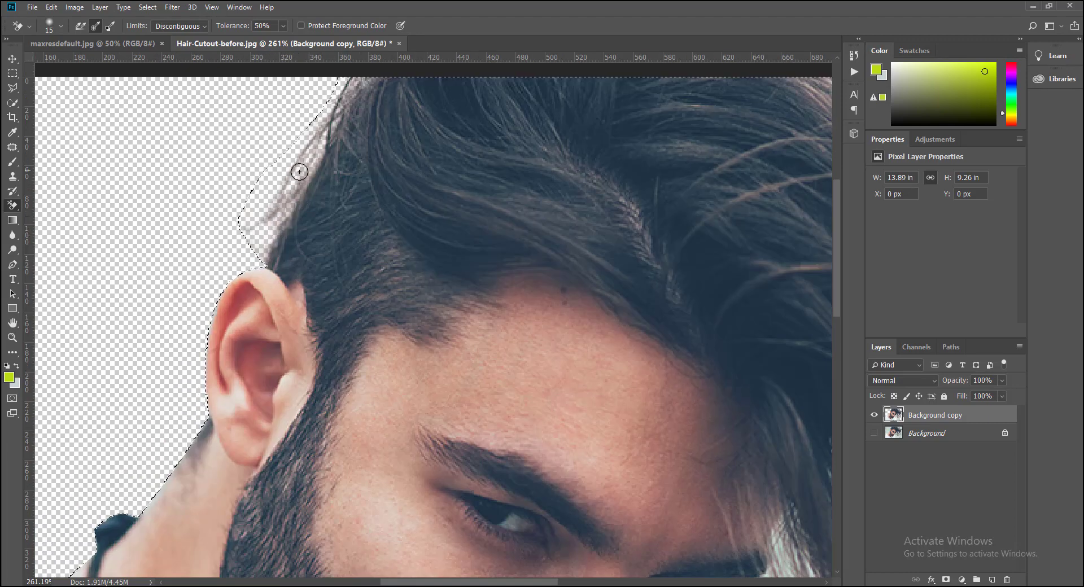
pyautogui.scroll(-3, 300, 172)
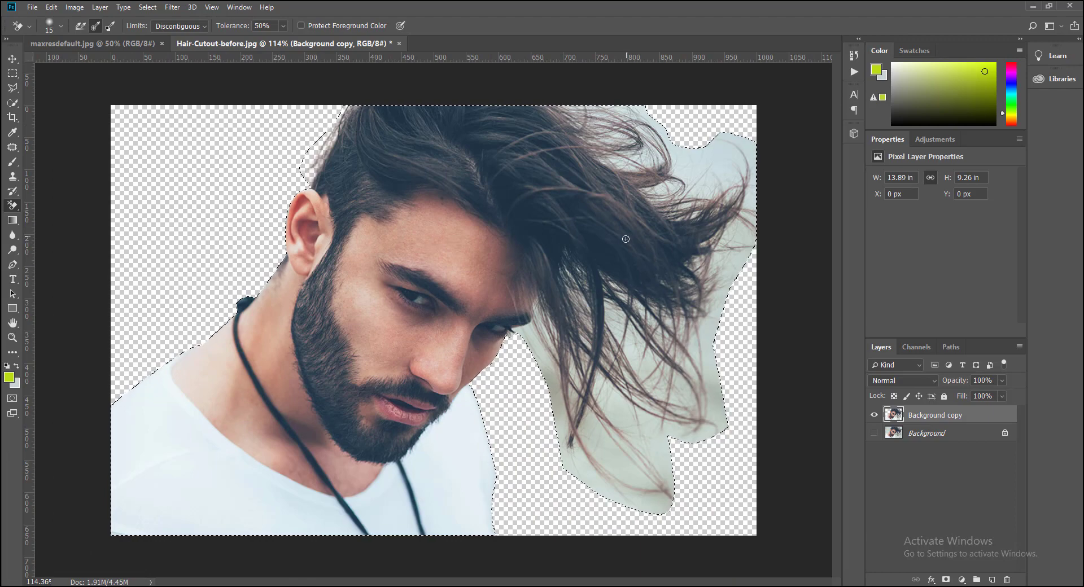
pyautogui.scroll(1, 626, 239)
pyautogui.scroll(2, 587, 247)
pyautogui.scroll(1, 553, 254)
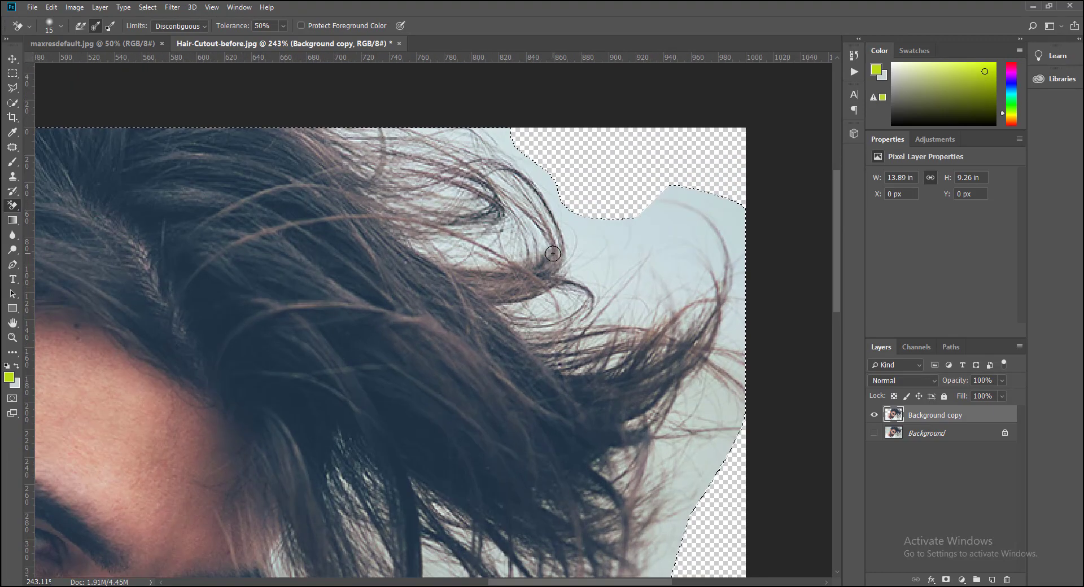
pyautogui.scroll(2, 553, 253)
pyautogui.keyDown('alt'); pyautogui.click(556, 256); pyautogui.keyUp('alt')
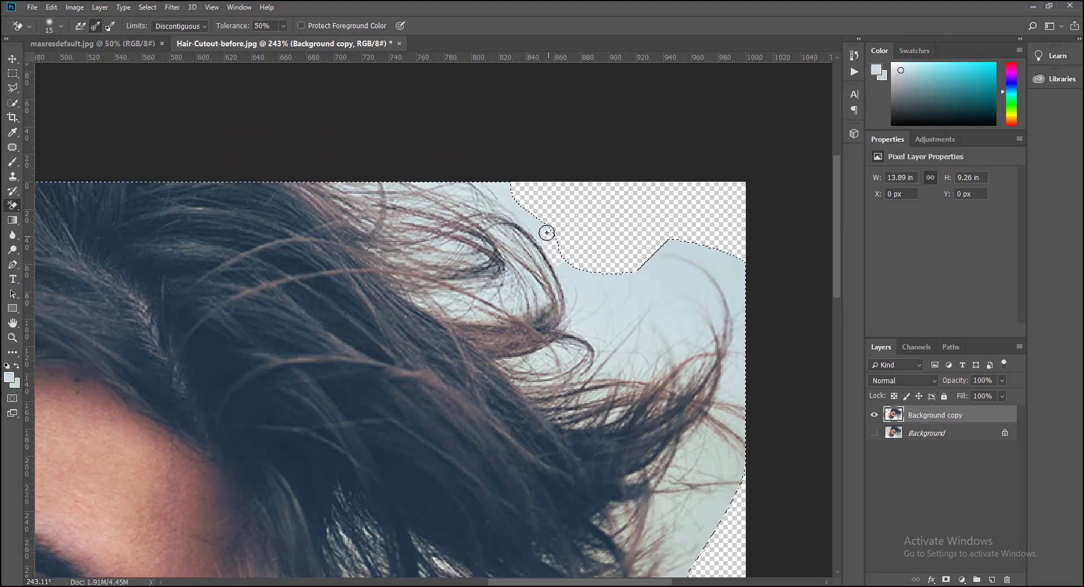
pyautogui.moveTo(518, 210)
pyautogui.mouseDown()
pyautogui.moveTo(494, 193)
pyautogui.moveTo(510, 220)
pyautogui.mouseUp()
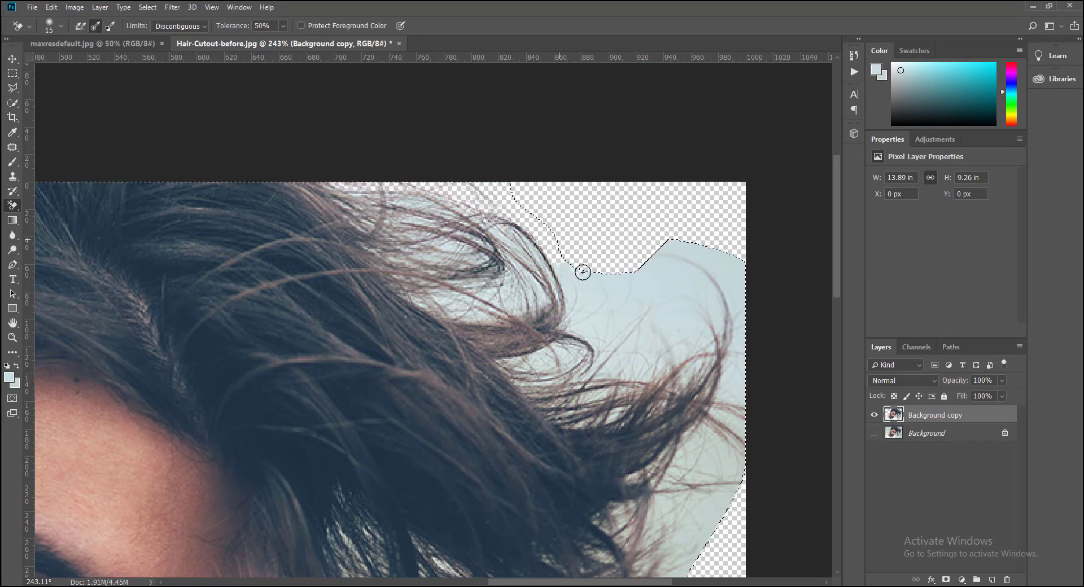
pyautogui.moveTo(583, 273)
pyautogui.mouseDown()
pyautogui.moveTo(528, 254)
pyautogui.moveTo(491, 308)
pyautogui.moveTo(510, 256)
pyautogui.moveTo(438, 285)
pyautogui.moveTo(403, 248)
pyautogui.mouseUp()
pyautogui.moveTo(484, 246); pyautogui.dragTo(375, 207)
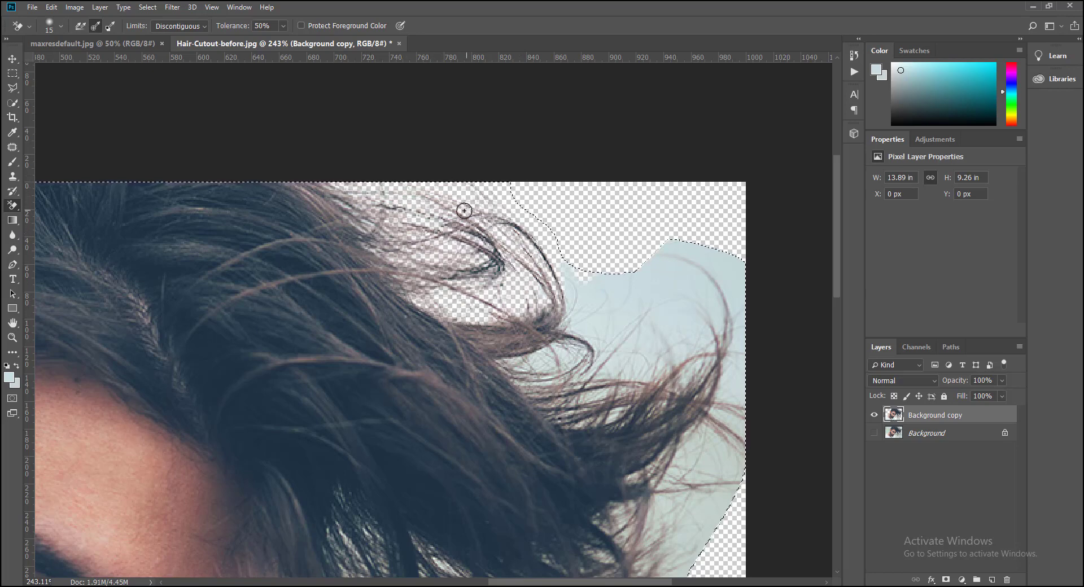
# Revert the last few eraser strokes using the History panel
pyautogui.hotkey('ctrl', 'alt', 'z')
pyautogui.click(592, 241)
pyautogui.click(854, 55)
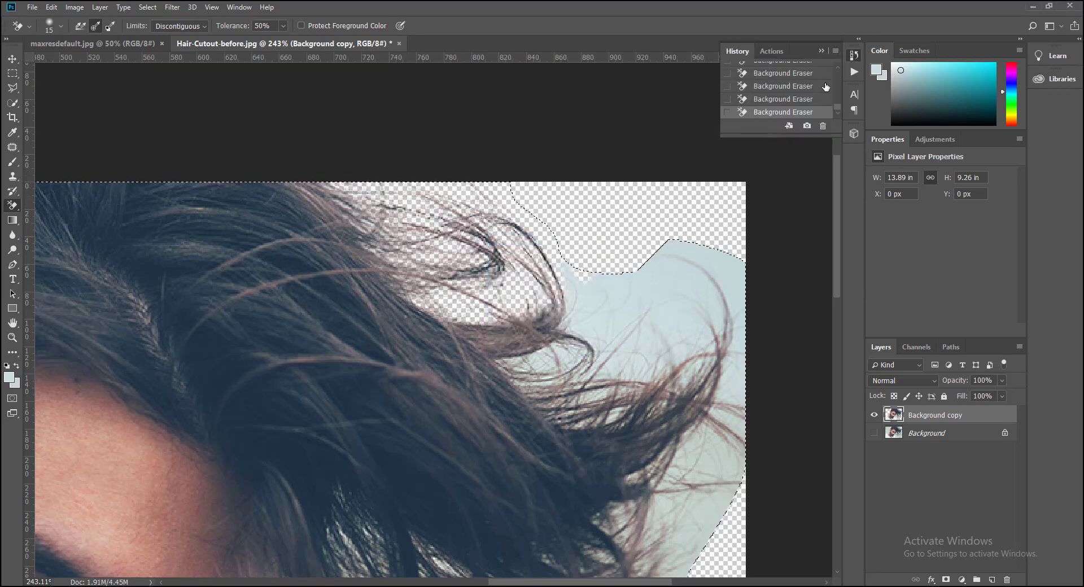
pyautogui.click(790, 99)
pyautogui.click(799, 86)
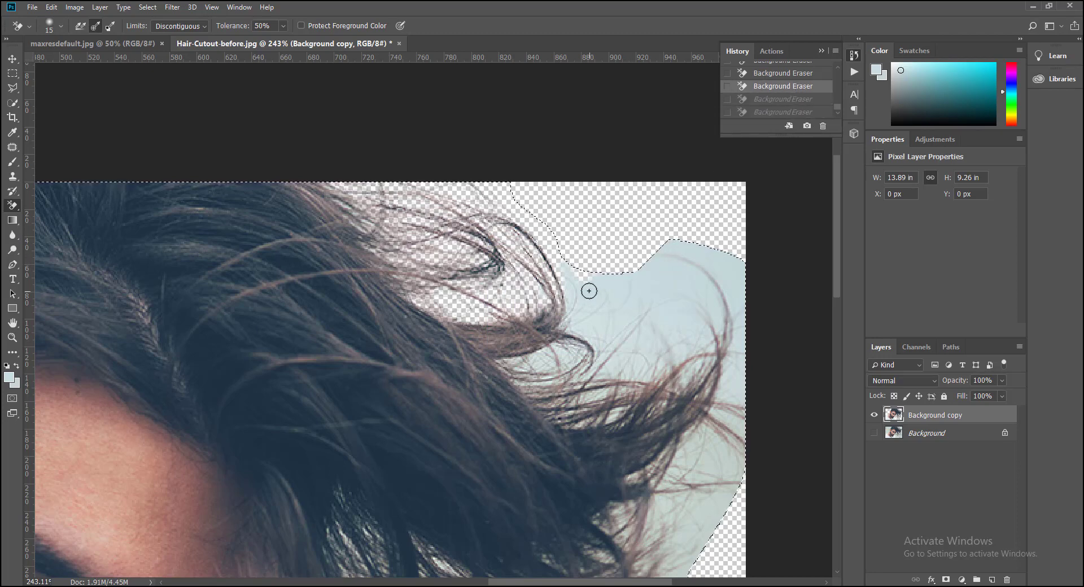
pyautogui.click(588, 290)
# Erase the light-blue sky around the right-hand hair tips and along the photo's right edge
pyautogui.moveTo(588, 290)
pyautogui.mouseDown()
pyautogui.moveTo(566, 312)
pyautogui.moveTo(598, 328)
pyautogui.mouseUp()
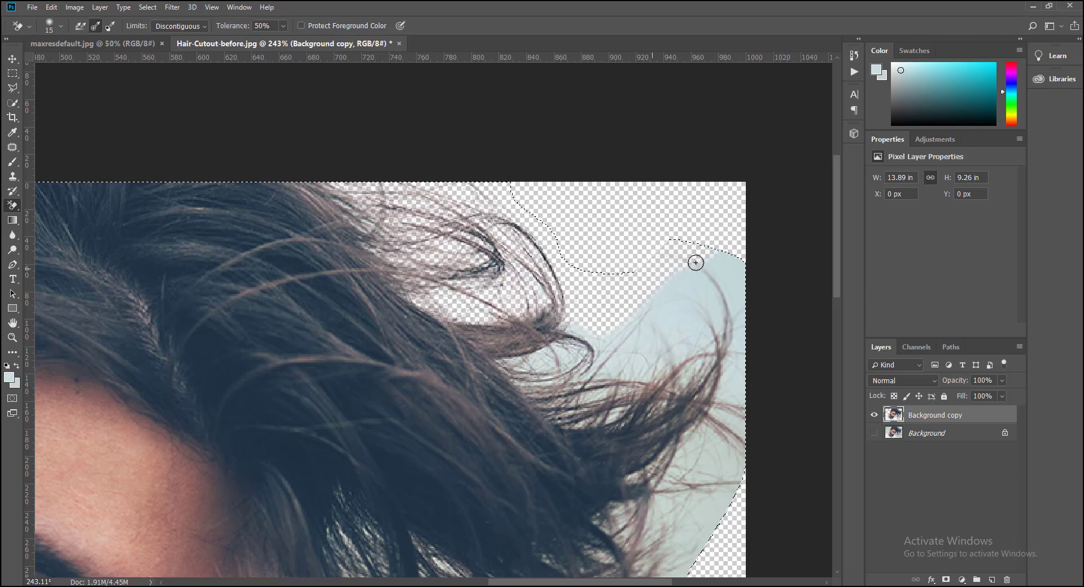
pyautogui.moveTo(709, 265)
pyautogui.mouseDown()
pyautogui.moveTo(702, 288)
pyautogui.moveTo(749, 320)
pyautogui.moveTo(700, 355)
pyautogui.mouseUp()
pyautogui.moveTo(682, 287)
pyautogui.mouseDown()
pyautogui.moveTo(665, 364)
pyautogui.moveTo(649, 356)
pyautogui.moveTo(649, 288)
pyautogui.moveTo(591, 402)
pyautogui.moveTo(620, 314)
pyautogui.moveTo(549, 352)
pyautogui.mouseUp()
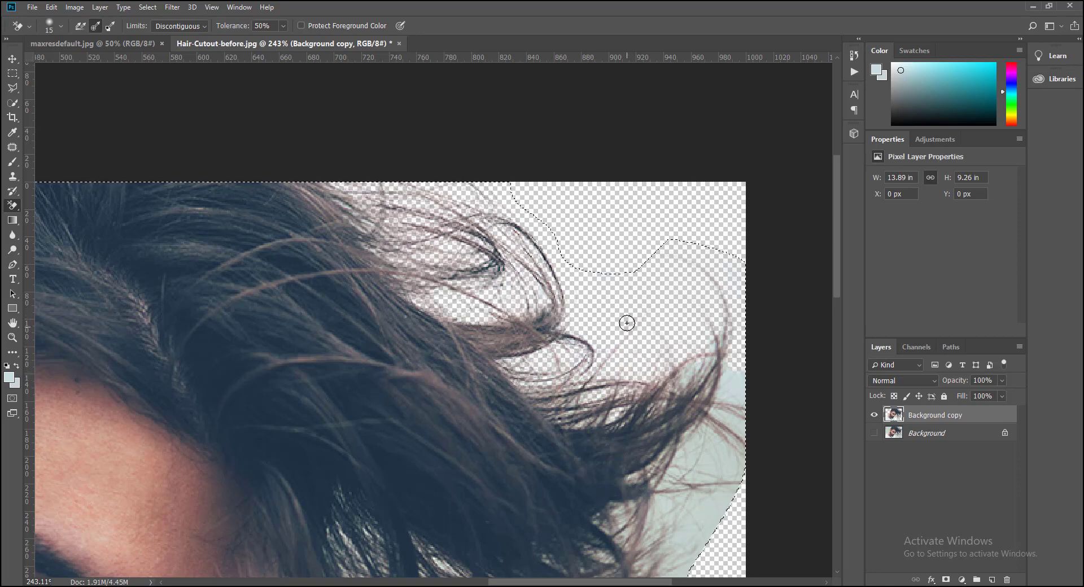
pyautogui.scroll(-3, 627, 271)
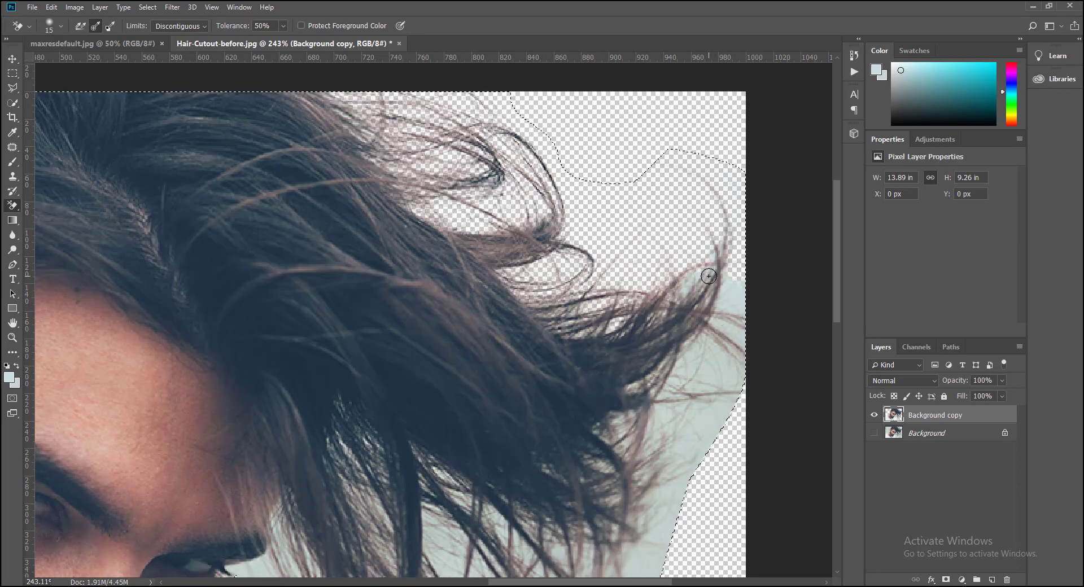
pyautogui.moveTo(735, 293)
pyautogui.mouseDown()
pyautogui.moveTo(722, 280)
pyautogui.moveTo(695, 289)
pyautogui.moveTo(719, 415)
pyautogui.moveTo(750, 382)
pyautogui.mouseUp()
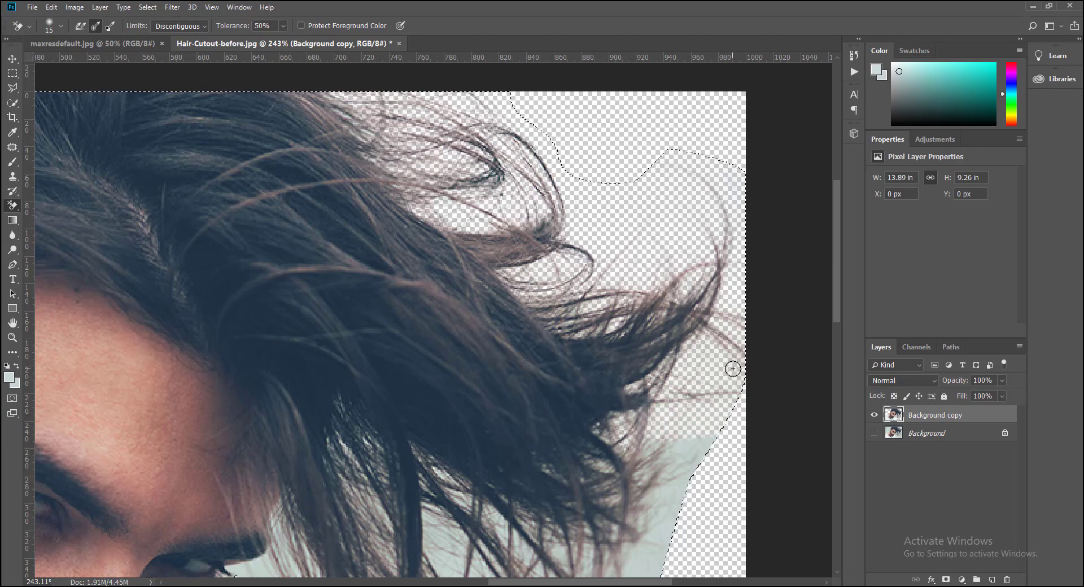
pyautogui.scroll(-8, 732, 369)
pyautogui.scroll(-1, 733, 353)
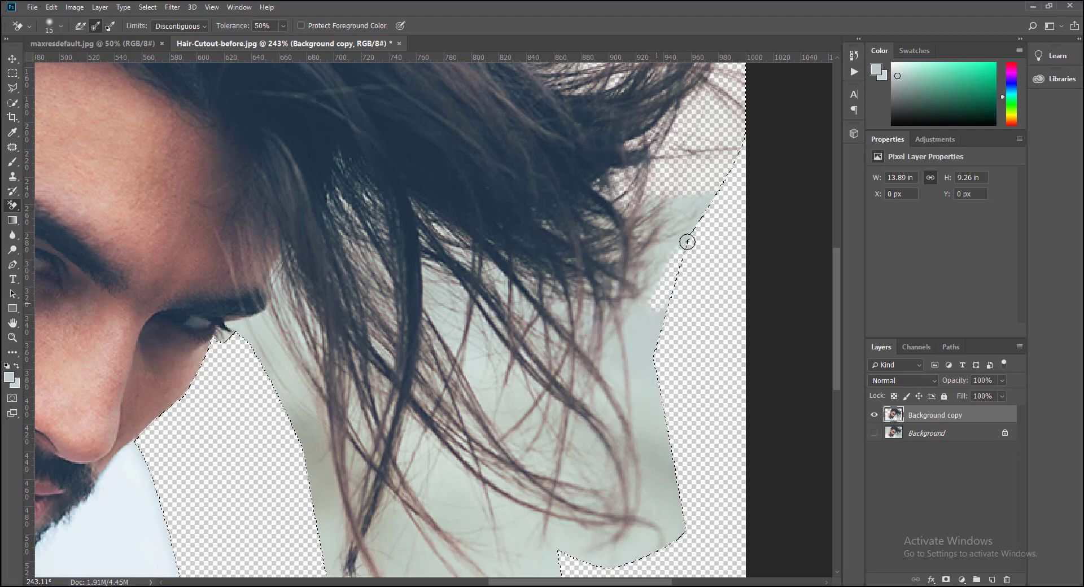
# Erase beside the lower hair and sample c2d2c8 as the new background colour
pyautogui.moveTo(687, 242)
pyautogui.mouseDown()
pyautogui.moveTo(685, 223)
pyautogui.moveTo(627, 215)
pyautogui.moveTo(640, 272)
pyautogui.moveTo(615, 381)
pyautogui.moveTo(658, 305)
pyautogui.moveTo(649, 452)
pyautogui.moveTo(659, 527)
pyautogui.moveTo(688, 563)
pyautogui.moveTo(689, 535)
pyautogui.moveTo(586, 562)
pyautogui.moveTo(682, 499)
pyautogui.moveTo(646, 477)
pyautogui.moveTo(615, 494)
pyautogui.moveTo(583, 428)
pyautogui.moveTo(608, 442)
pyautogui.moveTo(588, 374)
pyautogui.moveTo(598, 361)
pyautogui.moveTo(573, 291)
pyautogui.moveTo(542, 527)
pyautogui.moveTo(582, 517)
pyautogui.mouseUp()
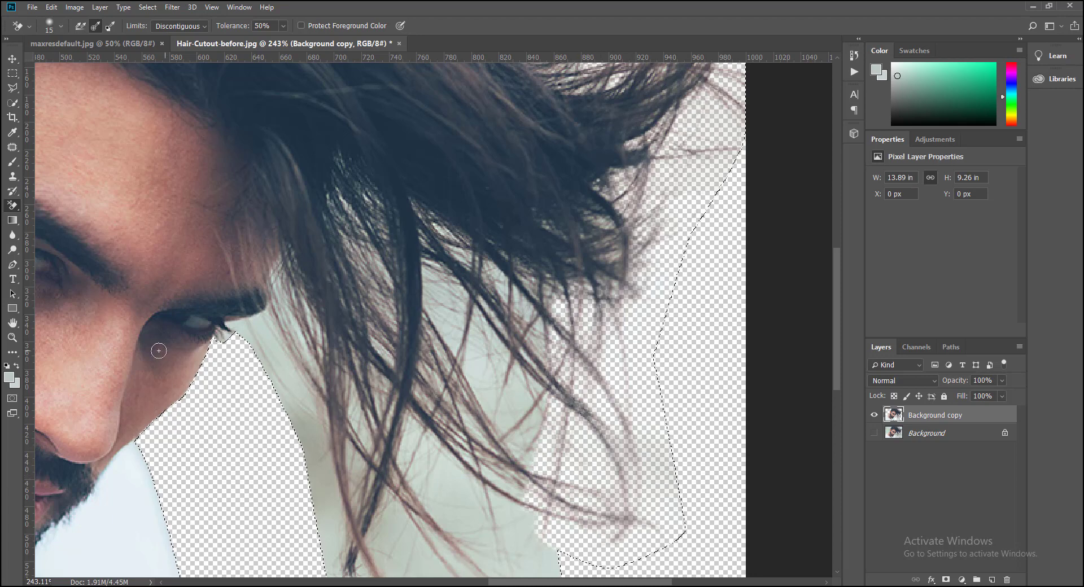
pyautogui.press('i')
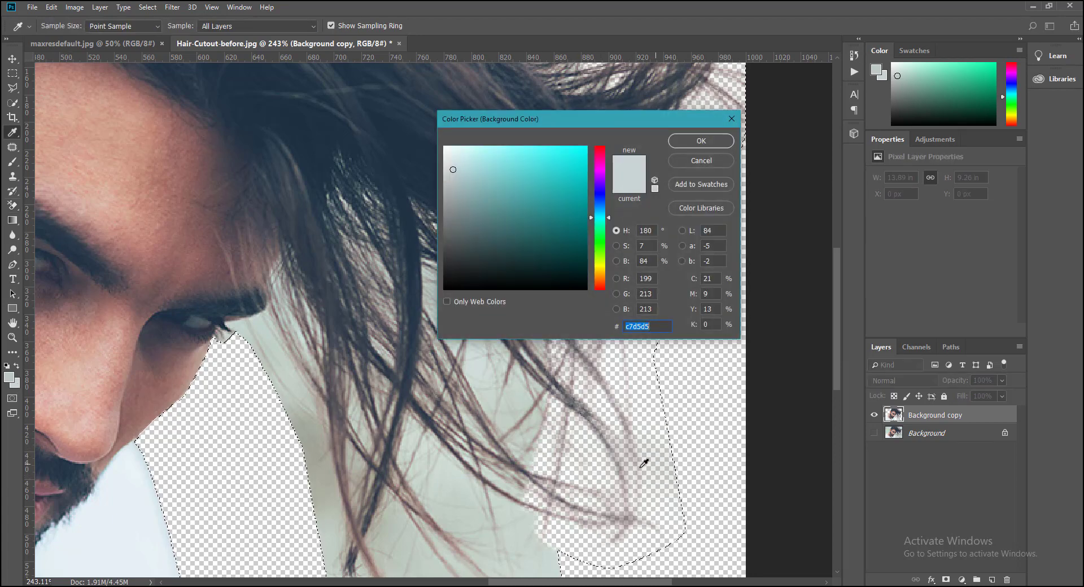
pyautogui.click(701, 141)
pyautogui.press('e')
# Erase pale background among the lower and middle strands, undoing one bad stroke
pyautogui.moveTo(539, 400); pyautogui.dragTo(660, 484)
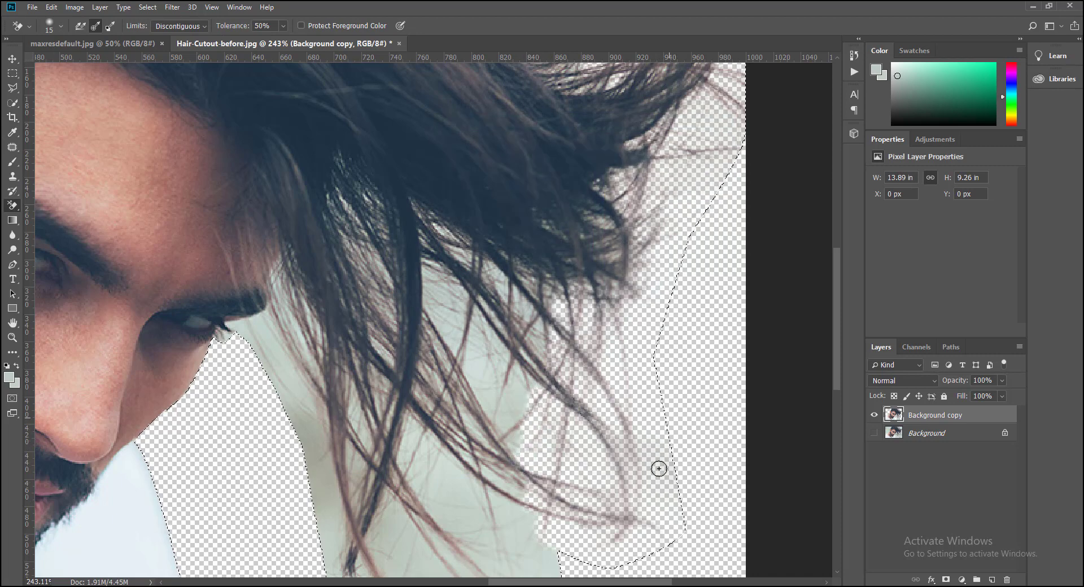
pyautogui.moveTo(596, 571)
pyautogui.mouseDown()
pyautogui.moveTo(525, 528)
pyautogui.moveTo(508, 484)
pyautogui.moveTo(530, 338)
pyautogui.moveTo(514, 288)
pyautogui.moveTo(489, 271)
pyautogui.moveTo(616, 266)
pyautogui.moveTo(588, 226)
pyautogui.moveTo(610, 177)
pyautogui.mouseUp()
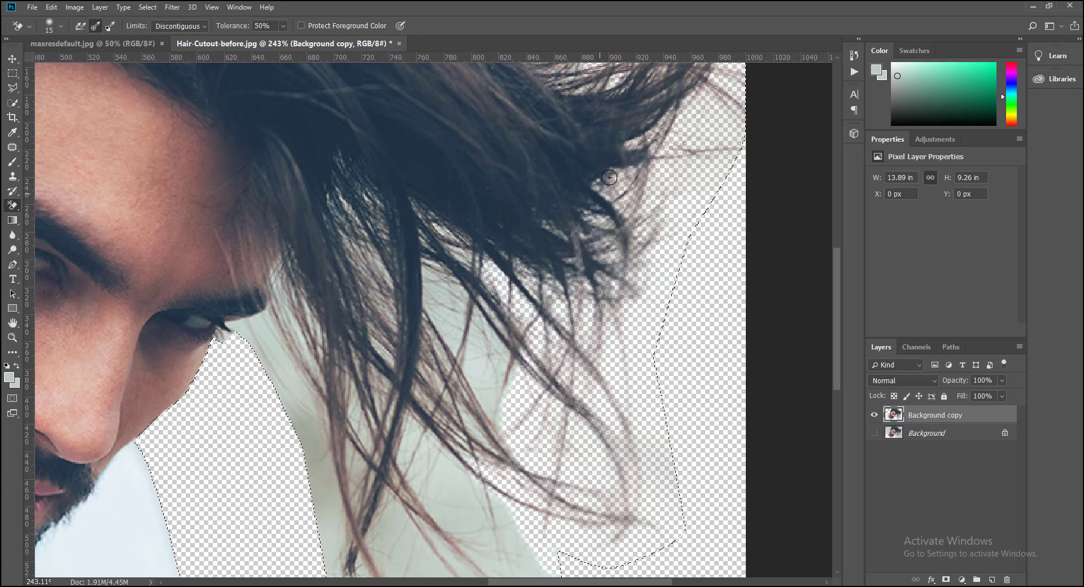
pyautogui.hotkey('ctrl', 'z')
pyautogui.moveTo(455, 336)
pyautogui.mouseDown()
pyautogui.moveTo(441, 307)
pyautogui.moveTo(457, 300)
pyautogui.moveTo(446, 344)
pyautogui.moveTo(458, 368)
pyautogui.moveTo(492, 332)
pyautogui.moveTo(489, 399)
pyautogui.moveTo(530, 383)
pyautogui.moveTo(507, 455)
pyautogui.moveTo(542, 439)
pyautogui.moveTo(525, 293)
pyautogui.moveTo(479, 257)
pyautogui.moveTo(480, 299)
pyautogui.mouseUp()
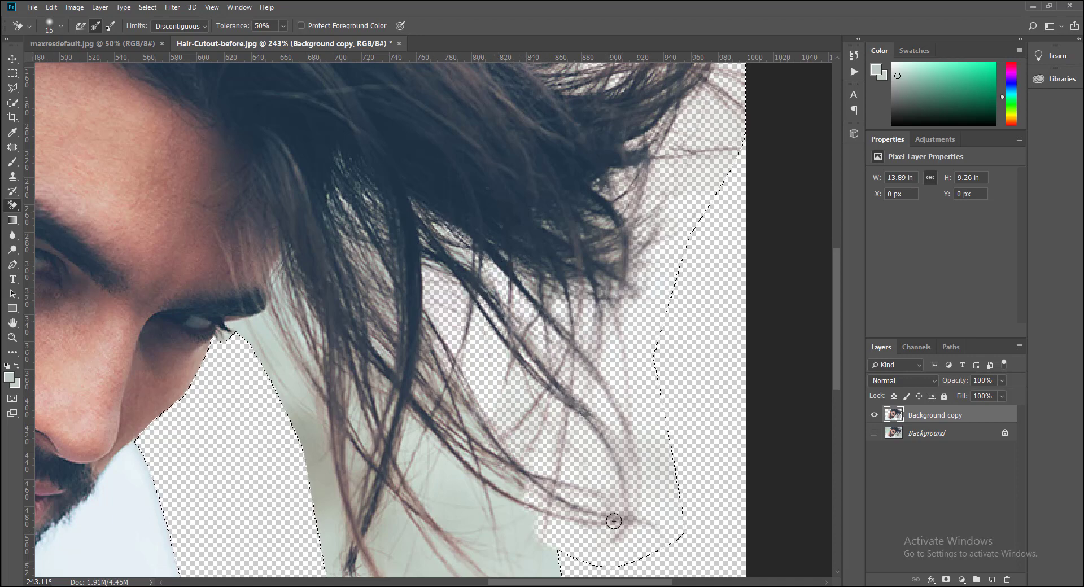
pyautogui.moveTo(457, 257); pyautogui.dragTo(417, 203)
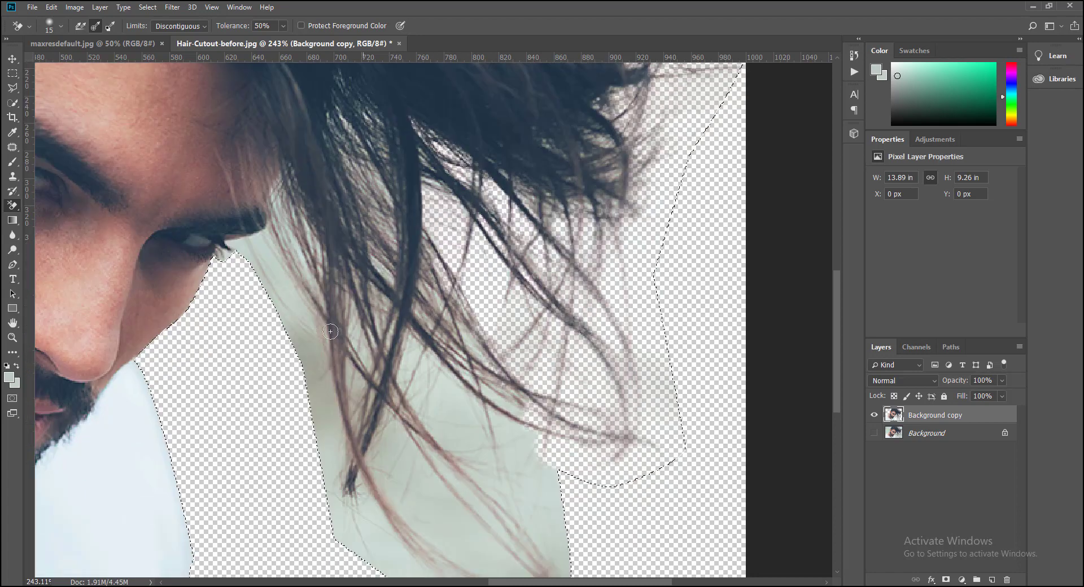
# Erase the pale green bands around the dark strand and between the lower hair strands
pyautogui.scroll(-3, 394, 222)
pyautogui.moveTo(286, 307)
pyautogui.mouseDown()
pyautogui.moveTo(310, 430)
pyautogui.moveTo(395, 570)
pyautogui.mouseUp()
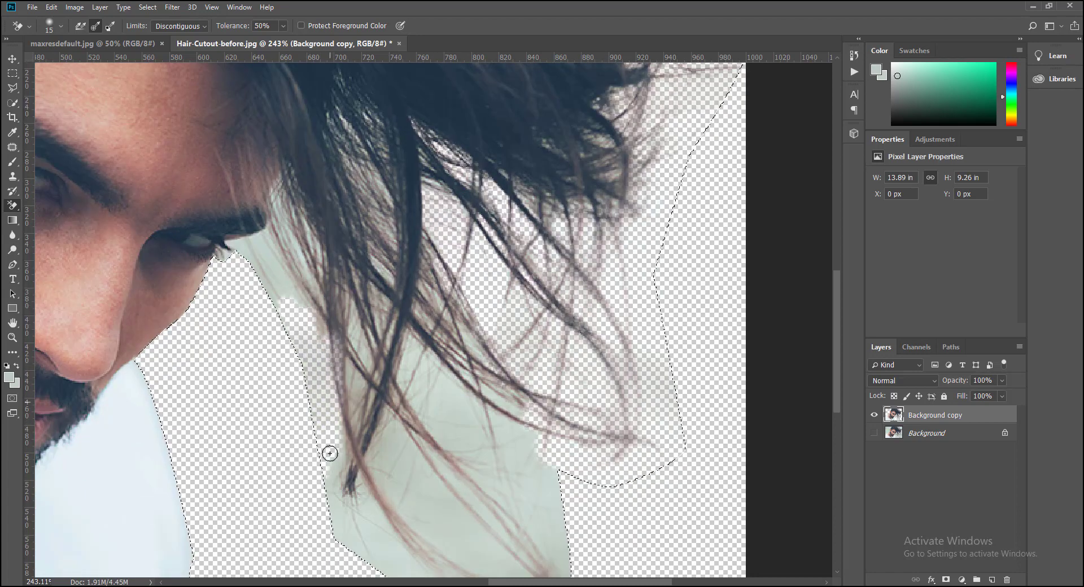
pyautogui.scroll(-2, 365, 323)
pyautogui.moveTo(366, 323)
pyautogui.mouseDown()
pyautogui.moveTo(351, 322)
pyautogui.moveTo(332, 496)
pyautogui.moveTo(361, 425)
pyautogui.moveTo(351, 452)
pyautogui.moveTo(363, 443)
pyautogui.moveTo(610, 547)
pyautogui.moveTo(385, 527)
pyautogui.mouseUp()
pyautogui.scroll(-3, 472, 493)
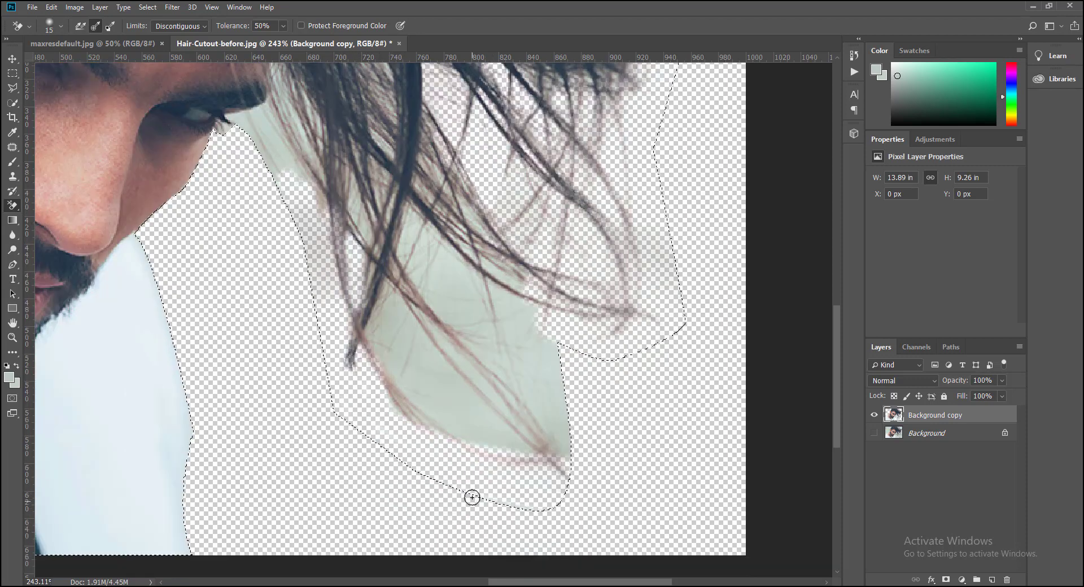
pyautogui.moveTo(472, 493); pyautogui.dragTo(493, 503)
pyautogui.moveTo(402, 341)
pyautogui.mouseDown()
pyautogui.moveTo(375, 322)
pyautogui.moveTo(394, 387)
pyautogui.mouseUp()
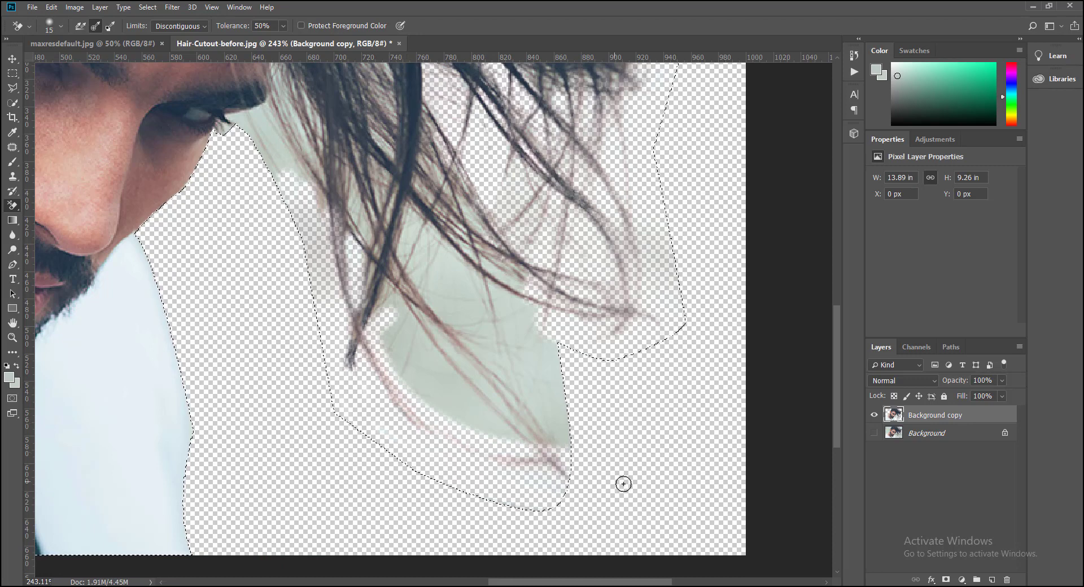
pyautogui.moveTo(409, 315); pyautogui.dragTo(567, 466)
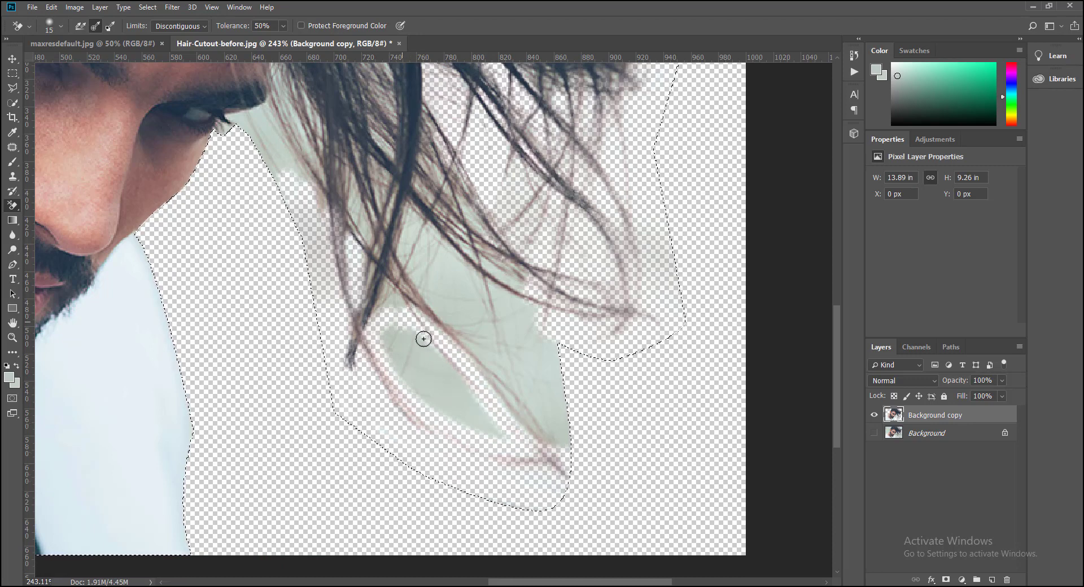
pyautogui.moveTo(424, 339)
pyautogui.mouseDown()
pyautogui.moveTo(399, 337)
pyautogui.moveTo(395, 321)
pyautogui.moveTo(385, 356)
pyautogui.moveTo(412, 315)
pyautogui.moveTo(404, 287)
pyautogui.moveTo(428, 293)
pyautogui.moveTo(564, 459)
pyautogui.moveTo(455, 348)
pyautogui.moveTo(574, 486)
pyautogui.moveTo(467, 304)
pyautogui.moveTo(423, 256)
pyautogui.moveTo(412, 223)
pyautogui.moveTo(521, 353)
pyautogui.moveTo(557, 341)
pyautogui.moveTo(499, 281)
pyautogui.moveTo(446, 175)
pyautogui.moveTo(380, 249)
pyautogui.mouseUp()
# Trim background at the eye corner, sample an olive hair tone, and zoom out to review
pyautogui.scroll(3, 379, 249)
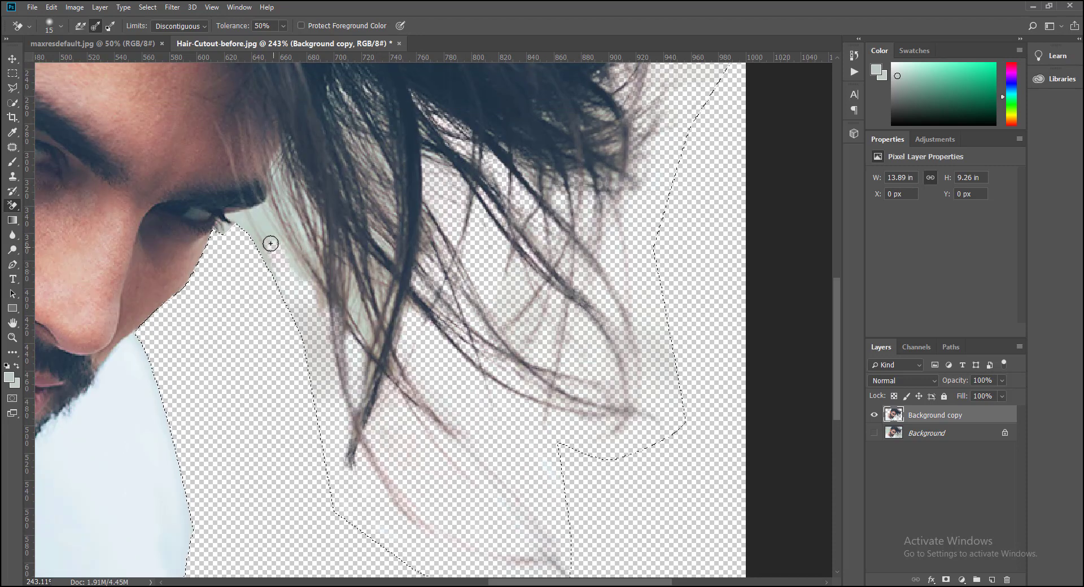
pyautogui.moveTo(233, 220)
pyautogui.mouseDown()
pyautogui.moveTo(218, 225)
pyautogui.moveTo(288, 292)
pyautogui.mouseUp()
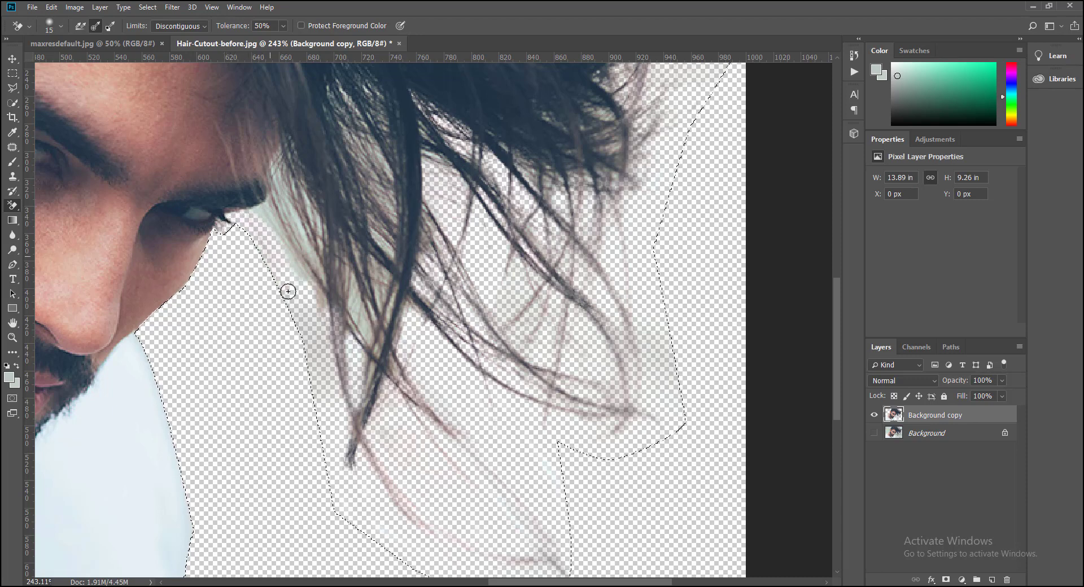
pyautogui.keyDown('alt'); pyautogui.click(319, 355); pyautogui.keyUp('alt')
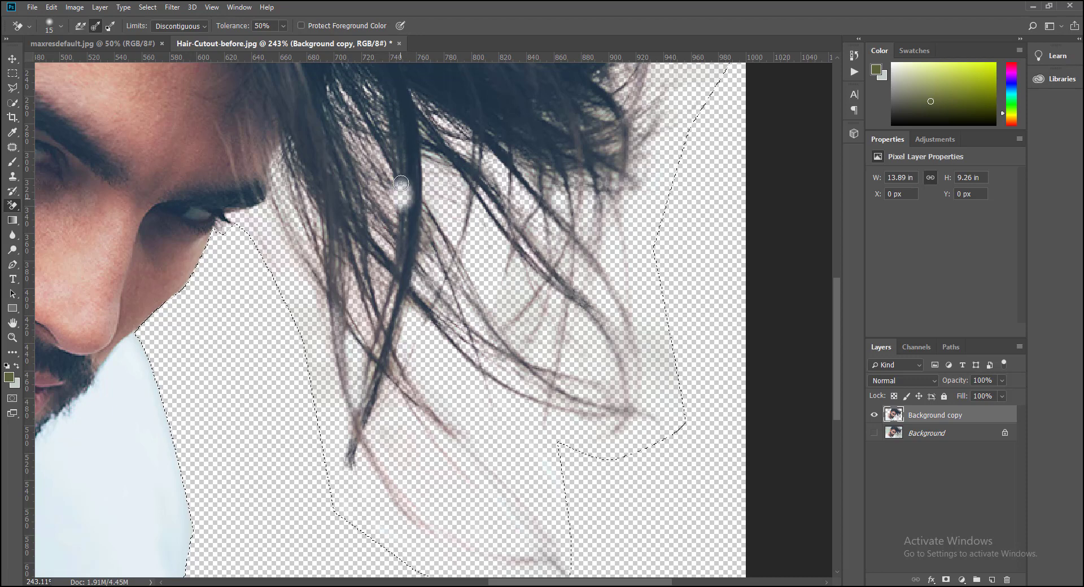
pyautogui.scroll(2, 393, 203)
pyautogui.scroll(3, 389, 222)
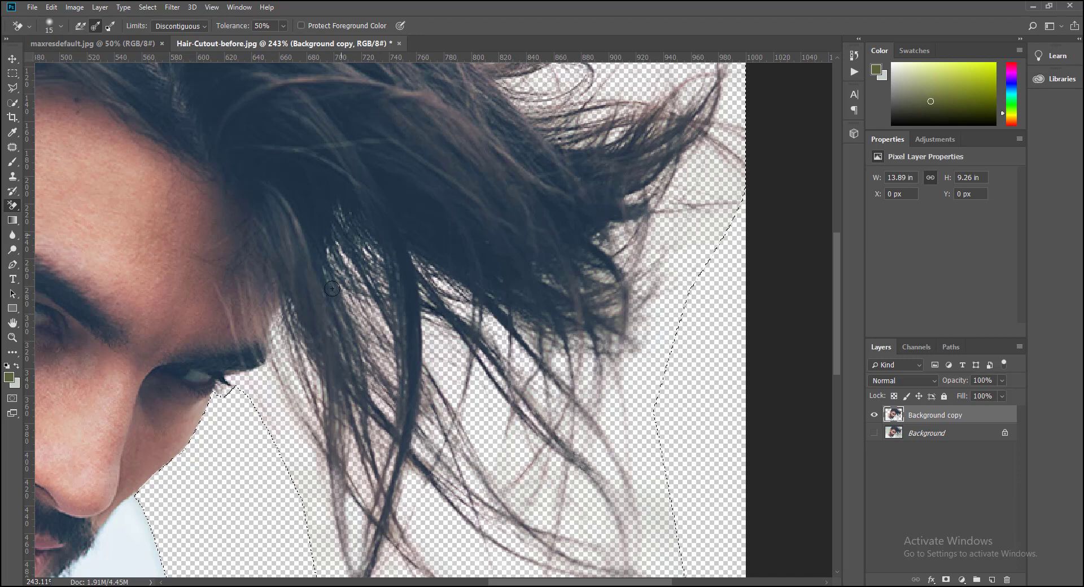
pyautogui.click(342, 219)
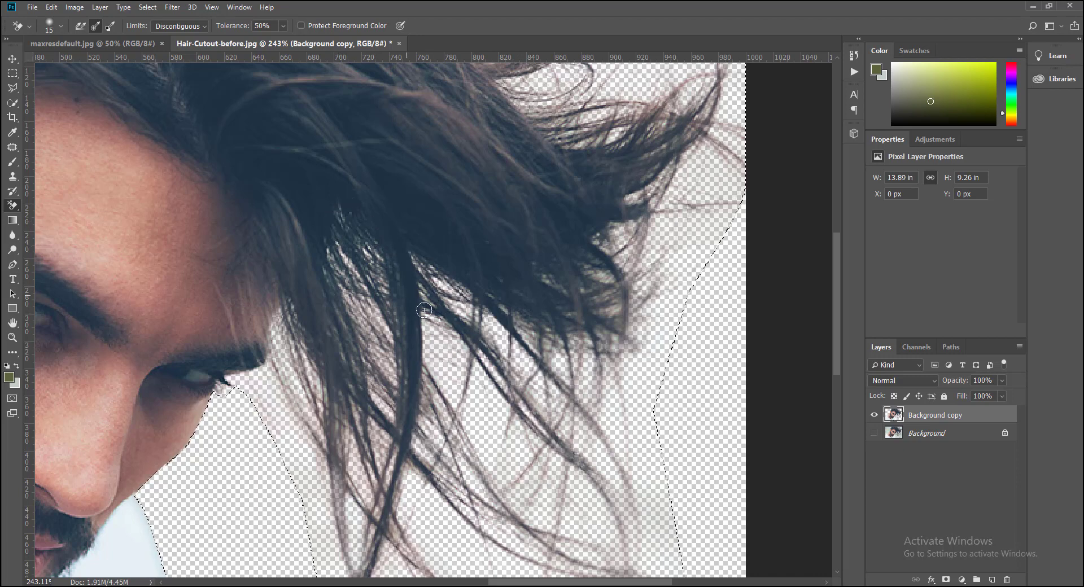
pyautogui.scroll(2, 424, 310)
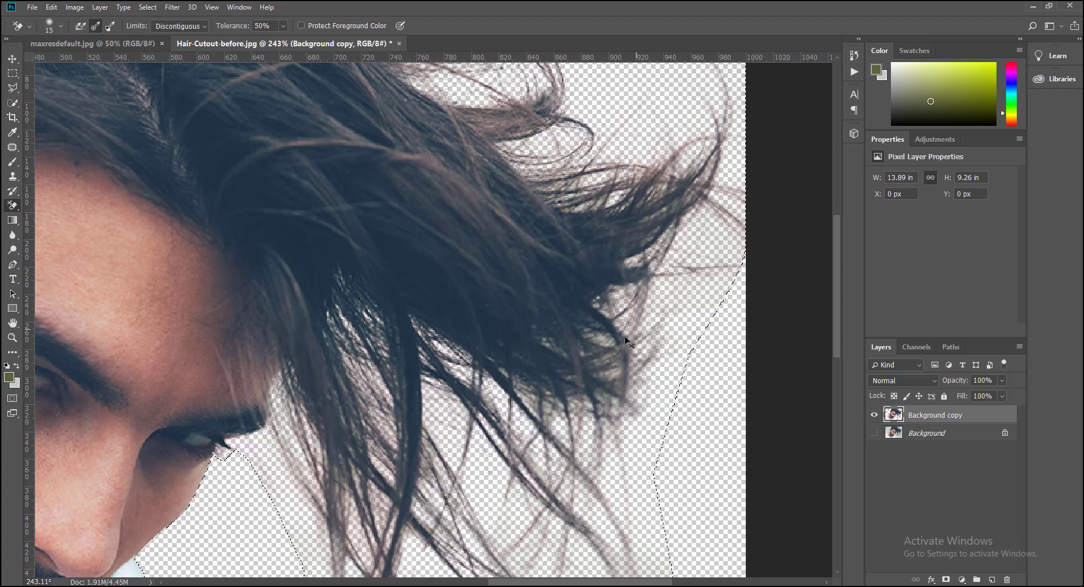
pyautogui.scroll(-3, 626, 340)
pyautogui.scroll(-2, 565, 424)
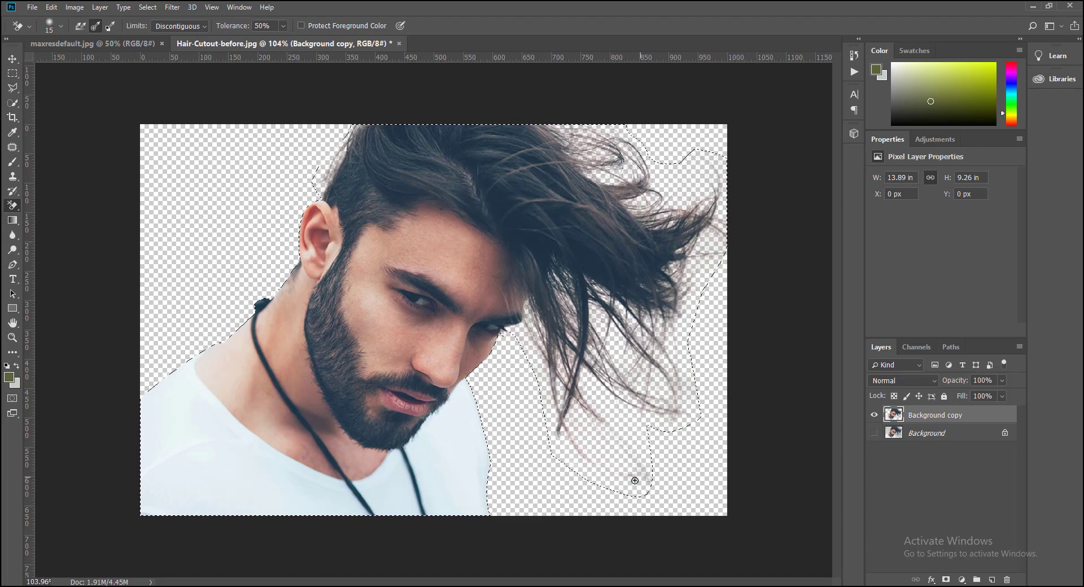
# Deselect the cut-out and add a new empty Layer 1 beneath Background copy
pyautogui.click(147, 7)
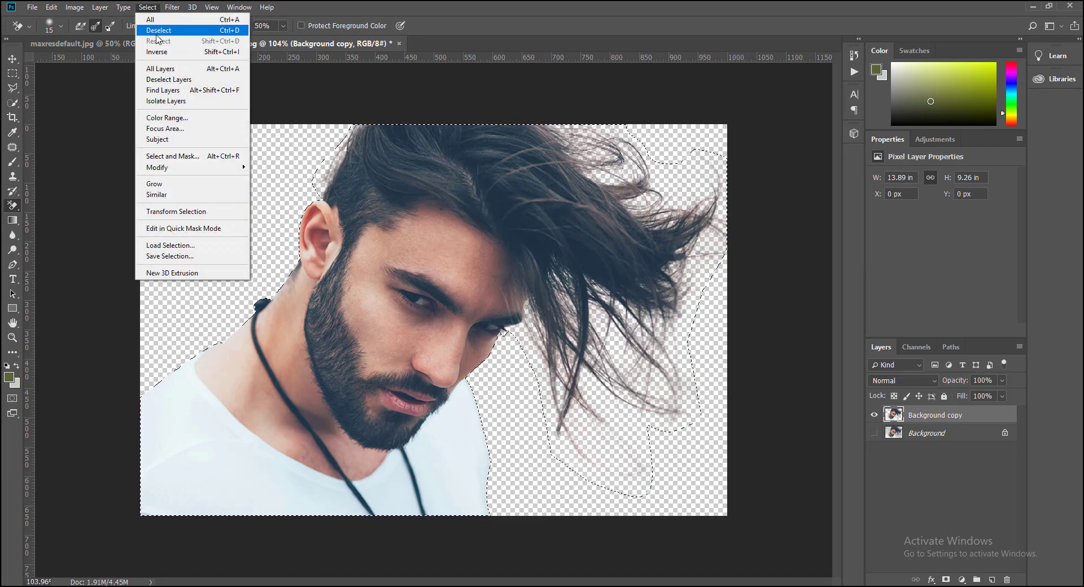
pyautogui.click(158, 32)
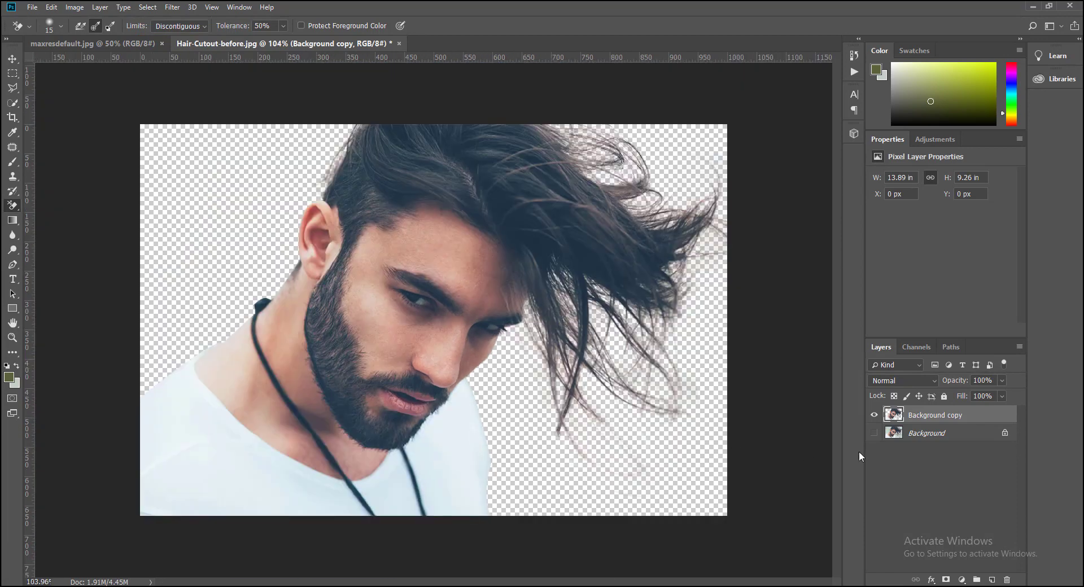
pyautogui.click(937, 451)
pyautogui.click(992, 580)
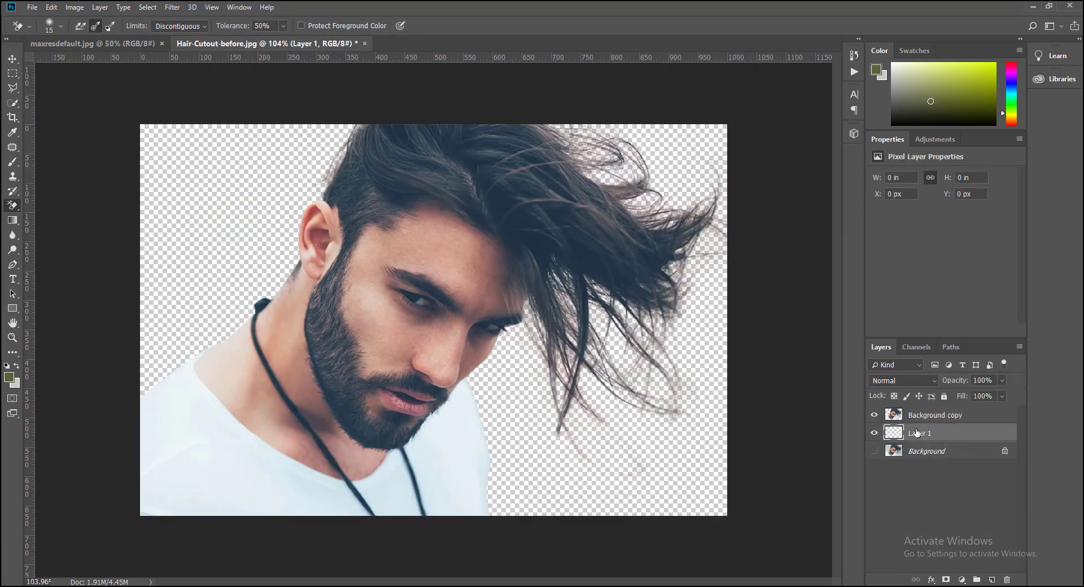
# Set the background colour to a saturated blue
pyautogui.click(17, 384)
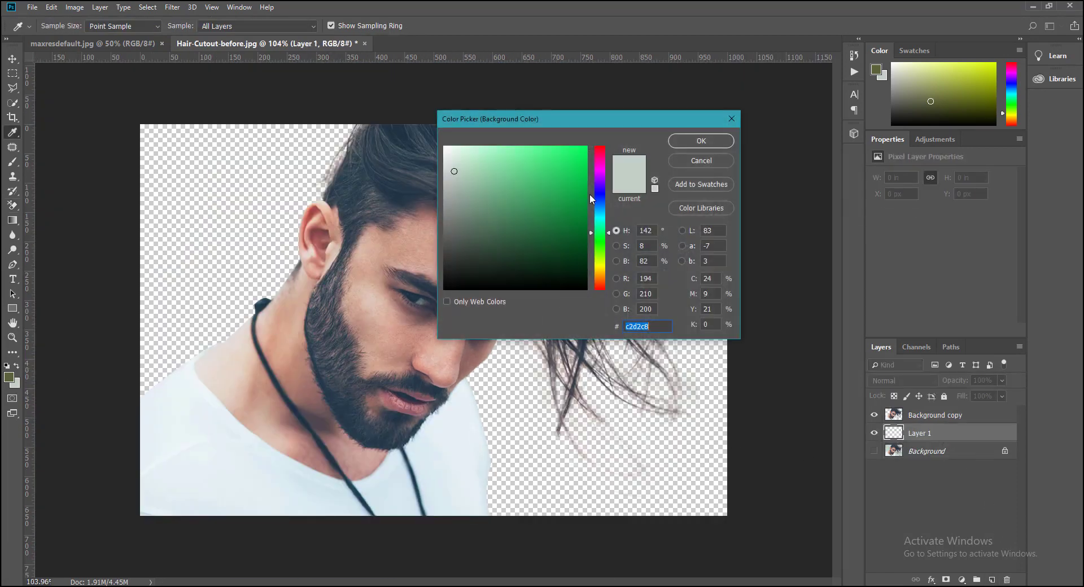
pyautogui.click(592, 199)
pyautogui.click(585, 148)
pyautogui.click(700, 140)
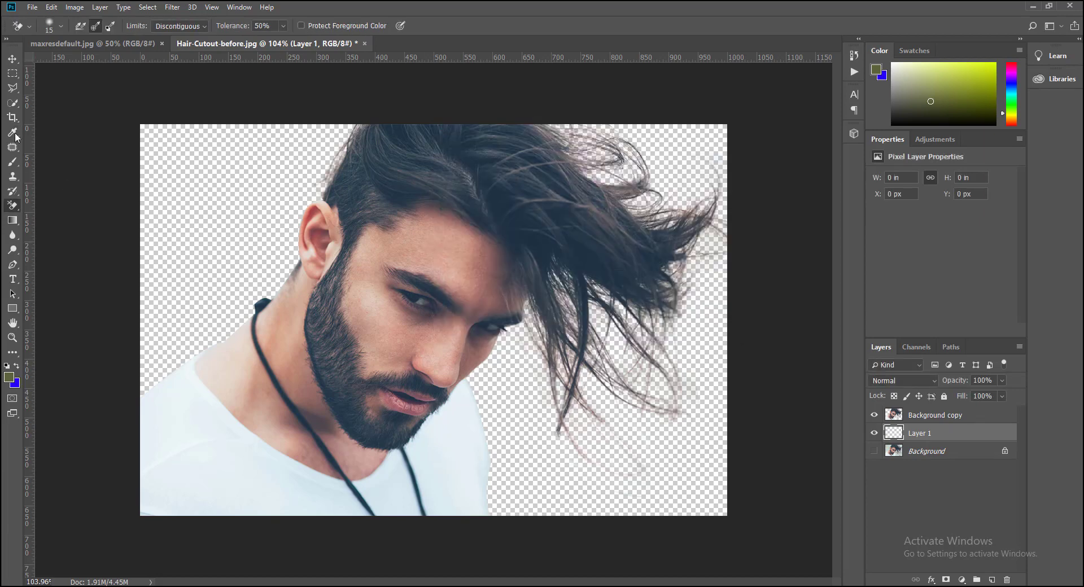
# Fill Layer 1 with the blue background colour
pyautogui.click(53, 8)
pyautogui.click(63, 181)
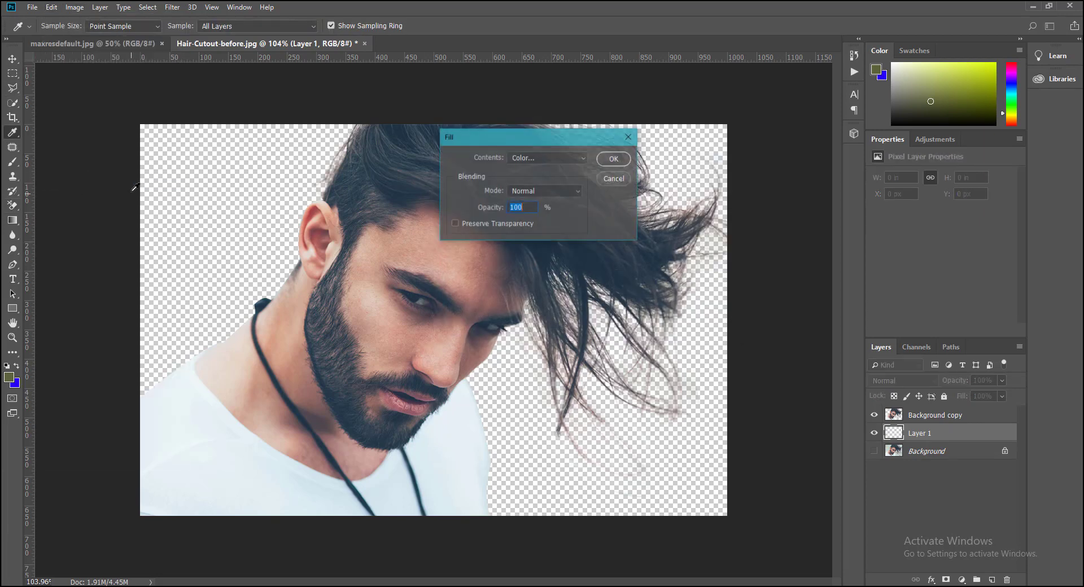
pyautogui.click(521, 159)
pyautogui.click(531, 166)
pyautogui.click(615, 158)
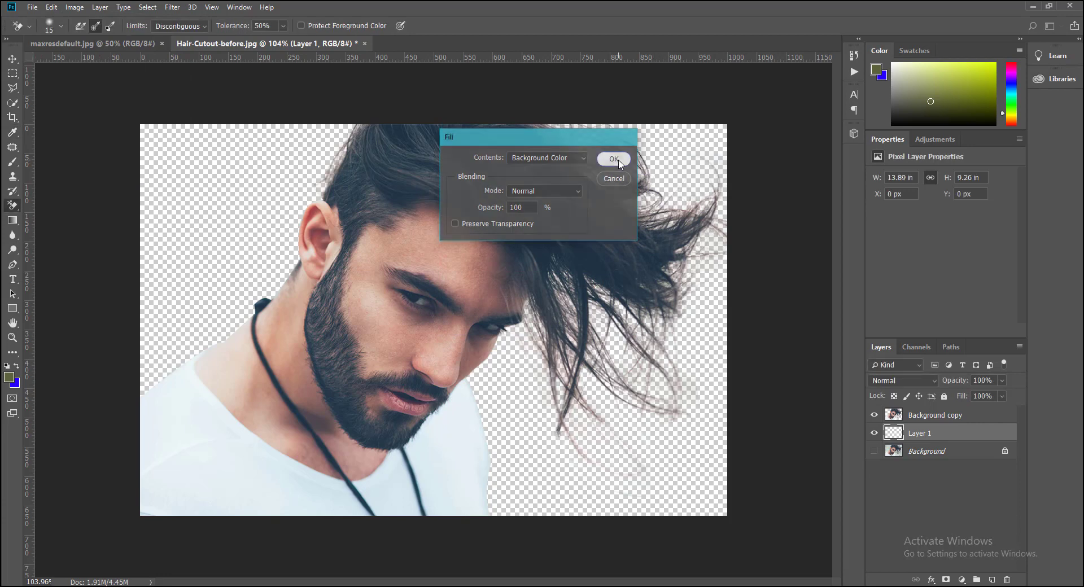
pyautogui.scroll(3, 698, 292)
# On Background copy, erase light flecks and halo streaks among the lower hair strands
pyautogui.scroll(-1, 700, 291)
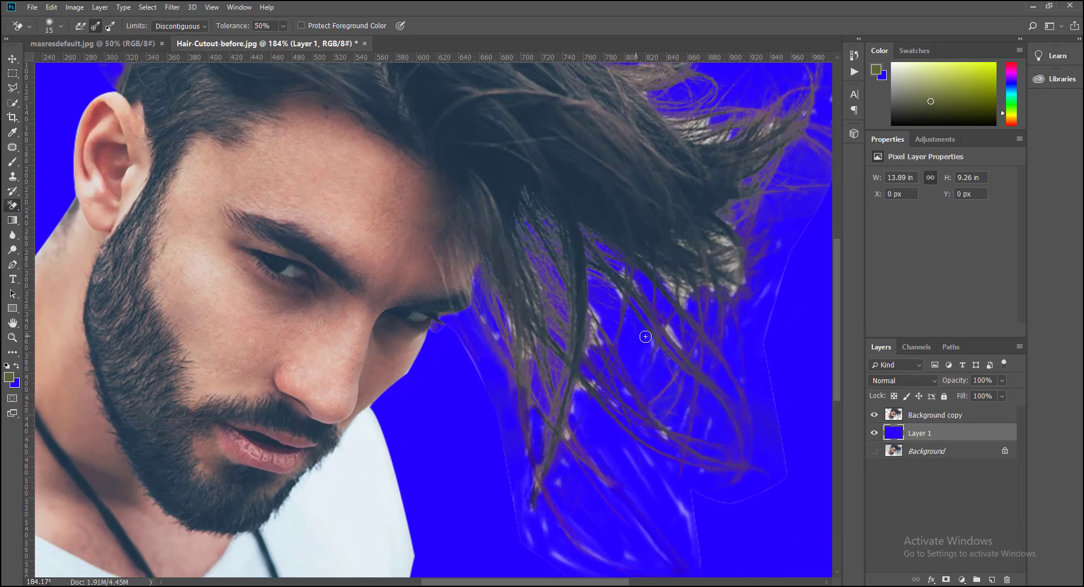
pyautogui.hotkey('alt', ']')
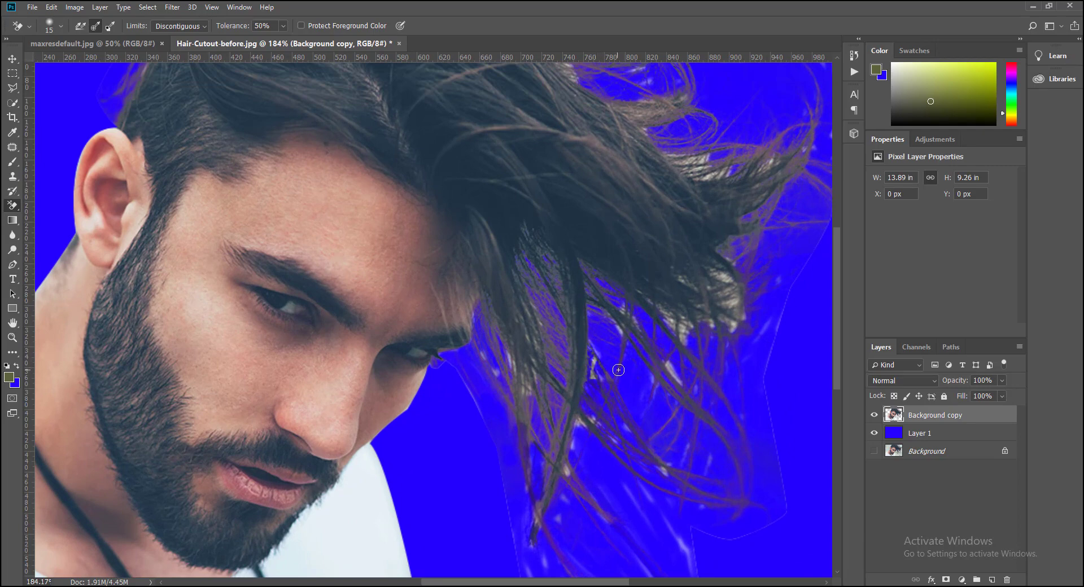
pyautogui.moveTo(619, 370); pyautogui.dragTo(601, 371)
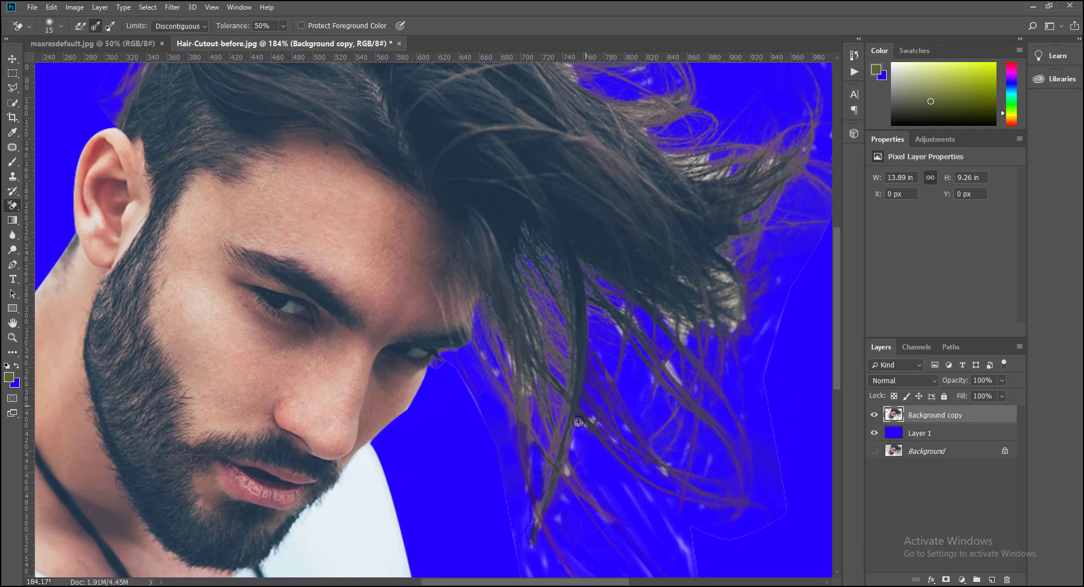
pyautogui.moveTo(577, 447); pyautogui.dragTo(563, 491)
pyautogui.scroll(-2, 565, 512)
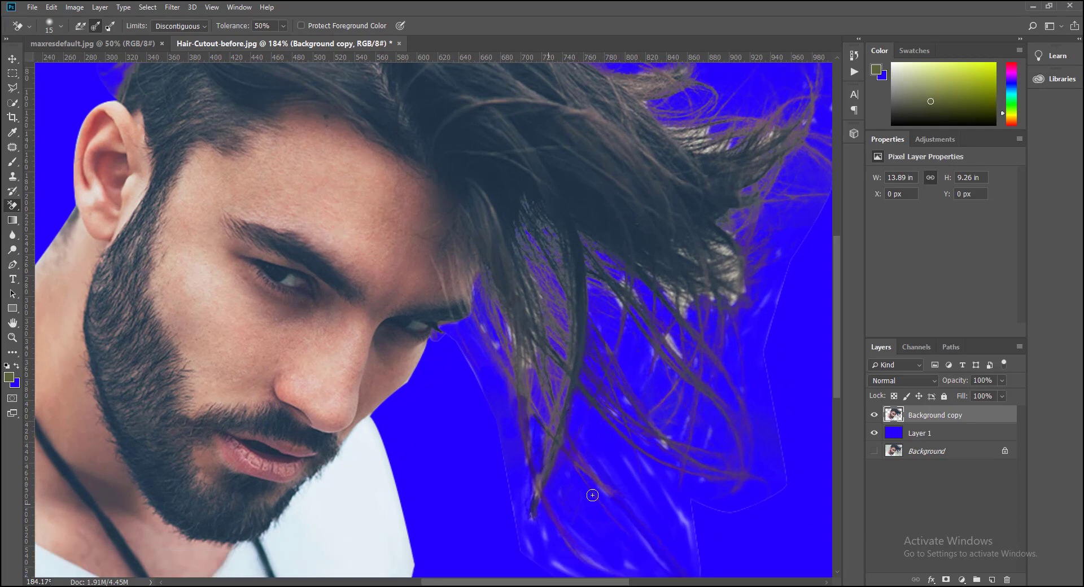
pyautogui.scroll(-1, 589, 497)
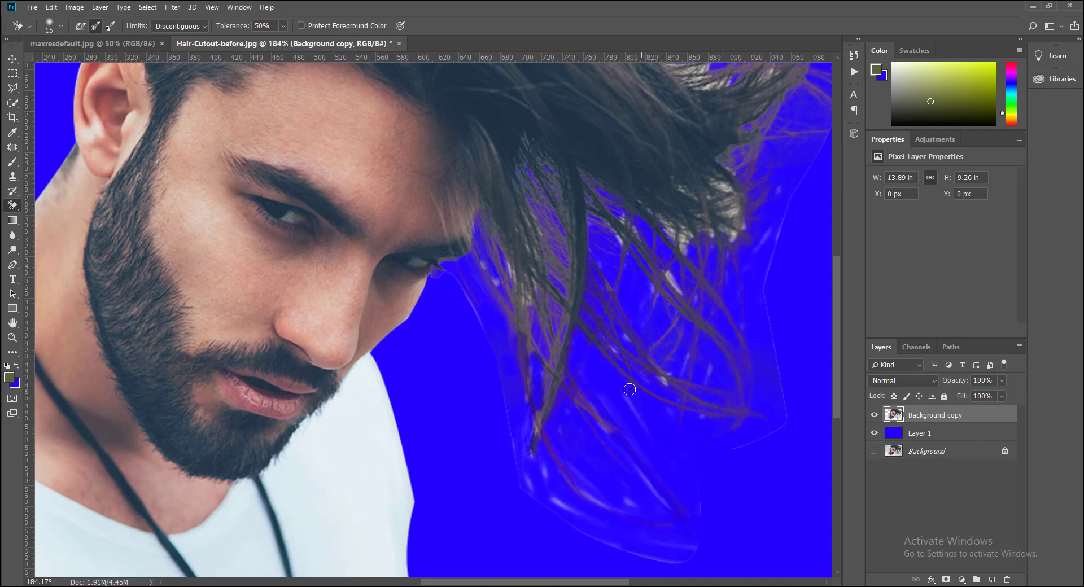
pyautogui.moveTo(542, 480); pyautogui.dragTo(524, 483)
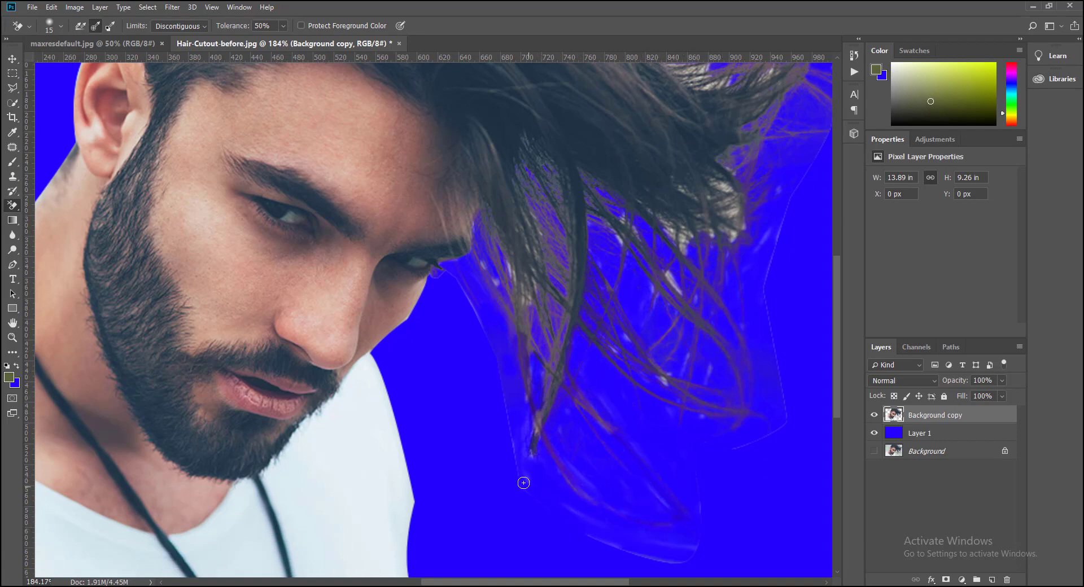
pyautogui.moveTo(618, 552); pyautogui.dragTo(732, 537)
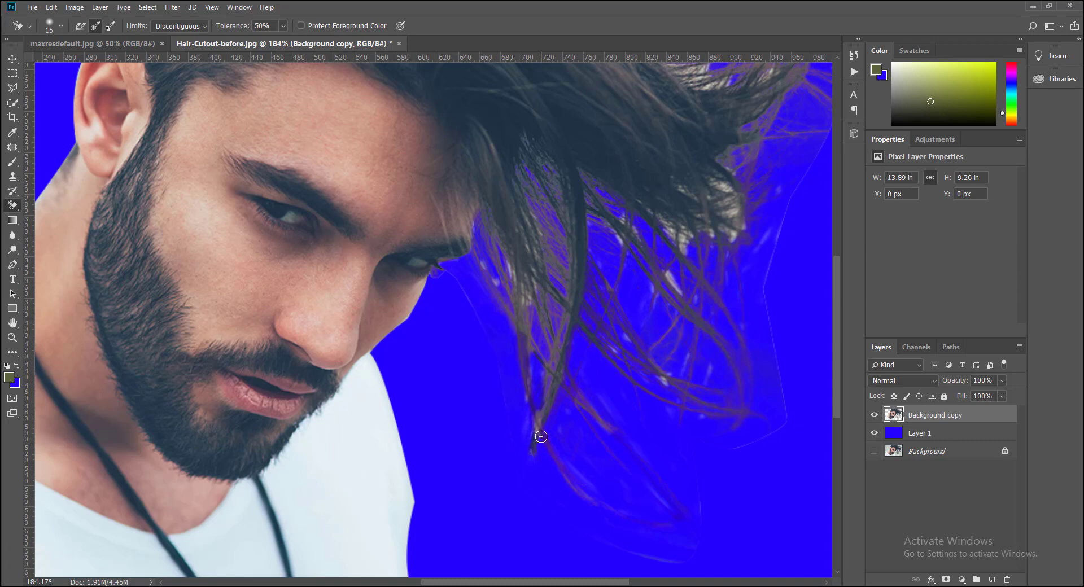
pyautogui.moveTo(547, 443)
pyautogui.mouseDown()
pyautogui.moveTo(576, 261)
pyautogui.moveTo(561, 255)
pyautogui.mouseUp()
# Shrink the eraser brush and remove a small light patch in the upper hair
pyautogui.scroll(2, 808, 409)
pyautogui.scroll(2, 779, 409)
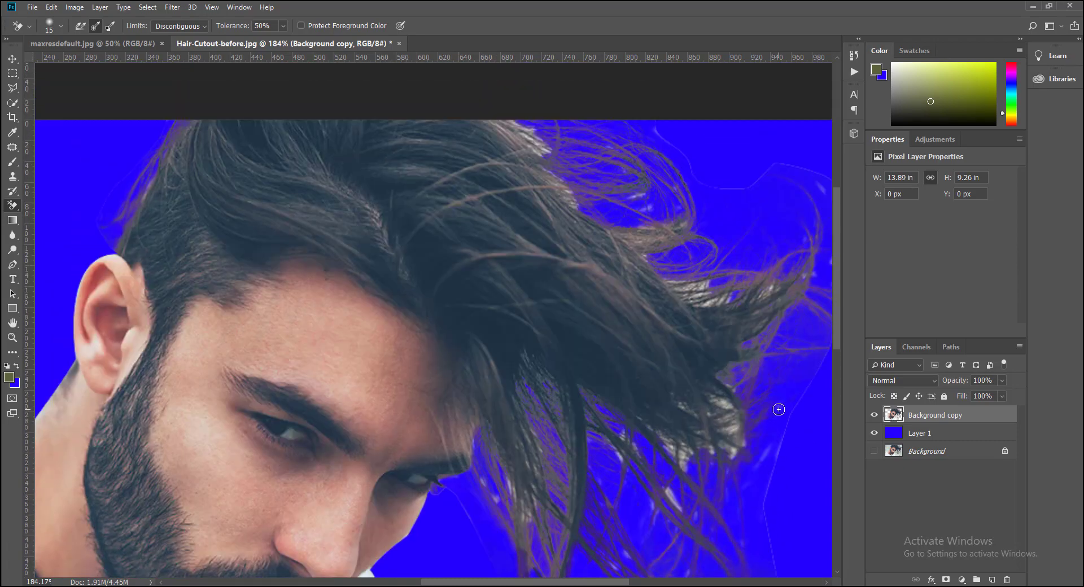
pyautogui.scroll(1, 750, 395)
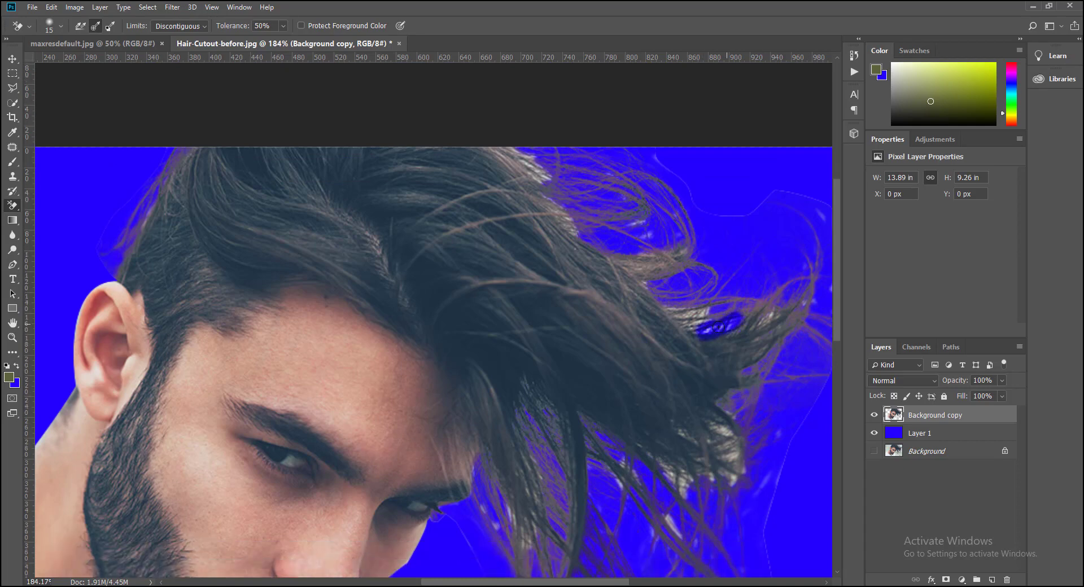
pyautogui.scroll(3, 718, 326)
pyautogui.scroll(2, 706, 316)
pyautogui.rightClick(678, 295)
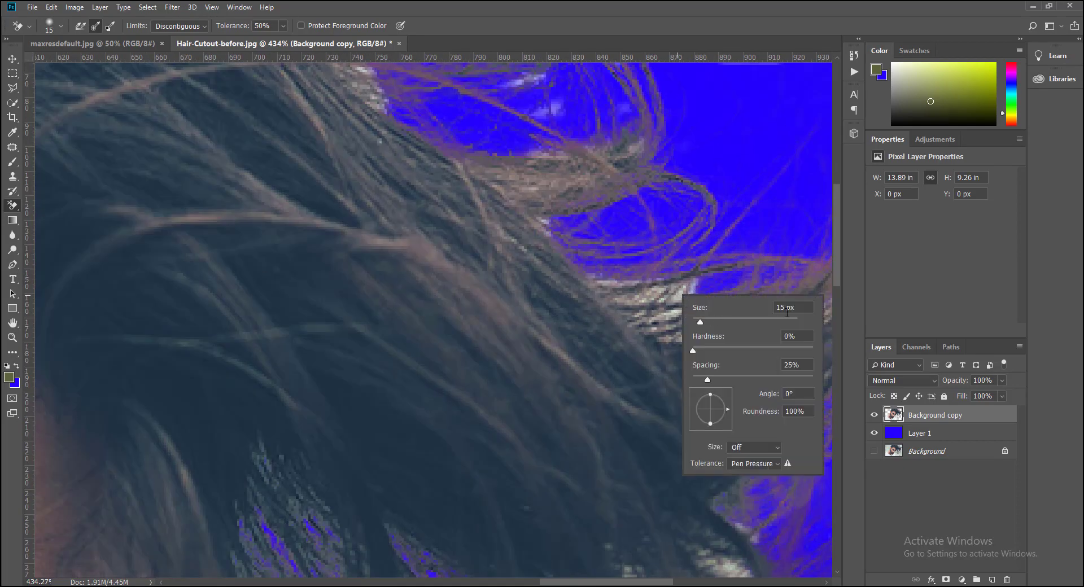
pyautogui.moveTo(672, 303)
pyautogui.mouseDown()
pyautogui.moveTo(692, 280)
pyautogui.moveTo(695, 331)
pyautogui.mouseUp()
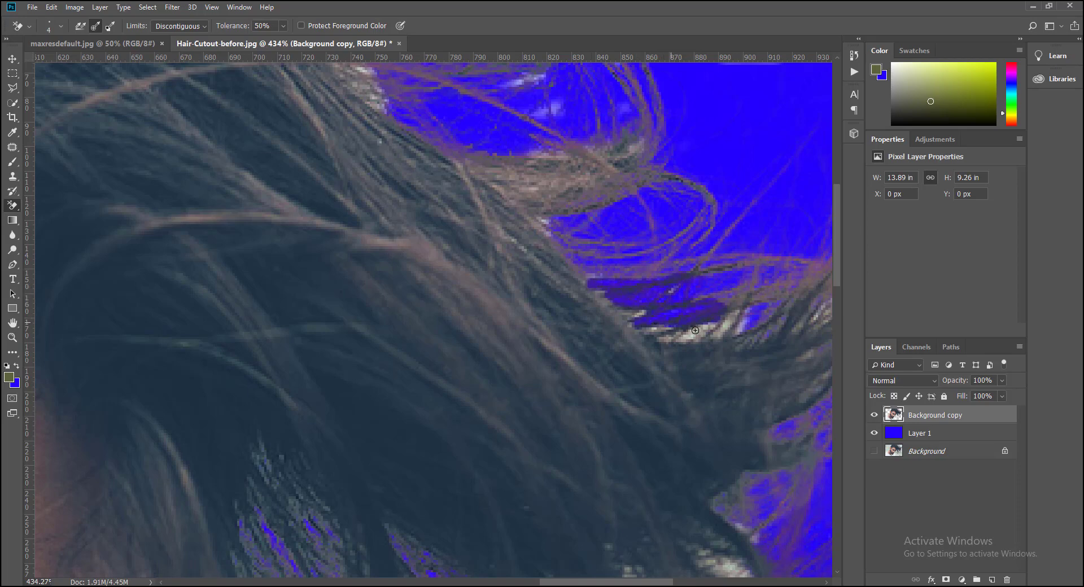
pyautogui.scroll(-1, 739, 340)
pyautogui.scroll(-1, 740, 339)
pyautogui.scroll(-1, 710, 438)
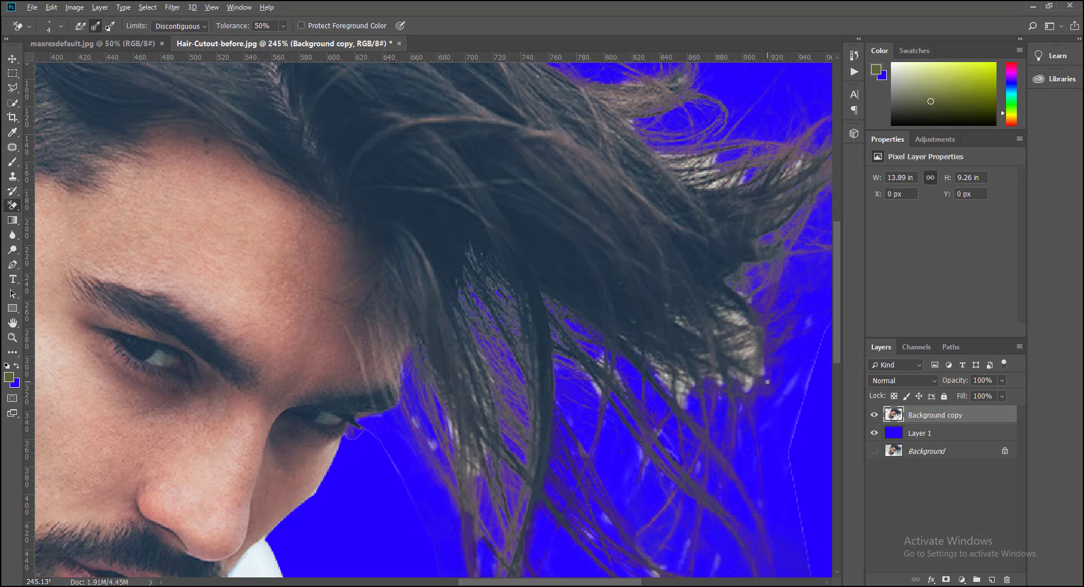
pyautogui.scroll(-2, 768, 382)
pyautogui.scroll(1, 755, 377)
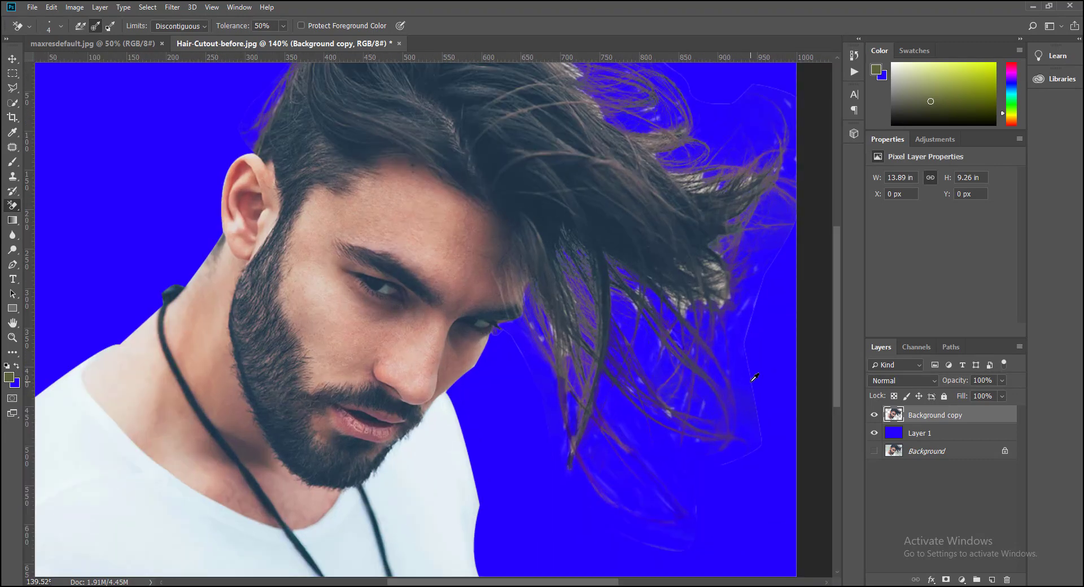
# Choose the Burn tool with a new brush and try darkening the right-side strands, then undo
pyautogui.click(14, 255)
pyautogui.rightClick(14, 256)
pyautogui.click(65, 261)
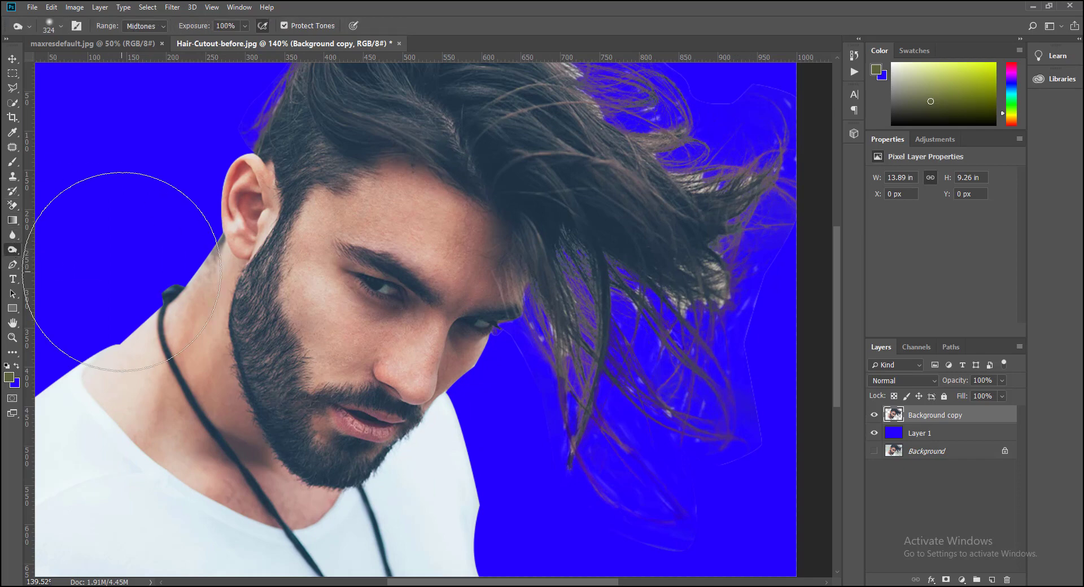
pyautogui.rightClick(565, 240)
pyautogui.click(726, 187)
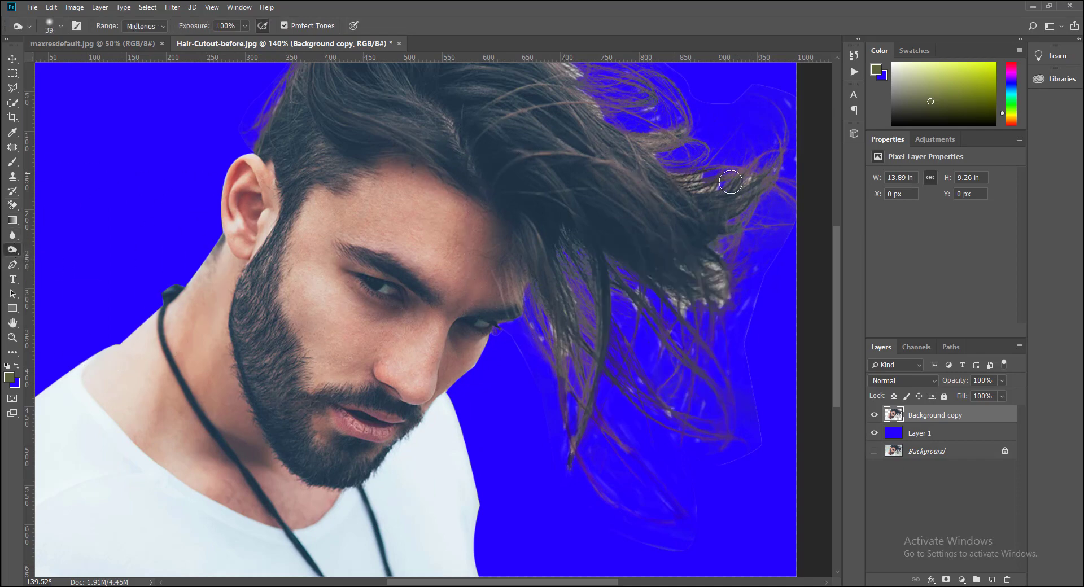
pyautogui.scroll(3, 602, 237)
pyautogui.moveTo(603, 237); pyautogui.dragTo(757, 272)
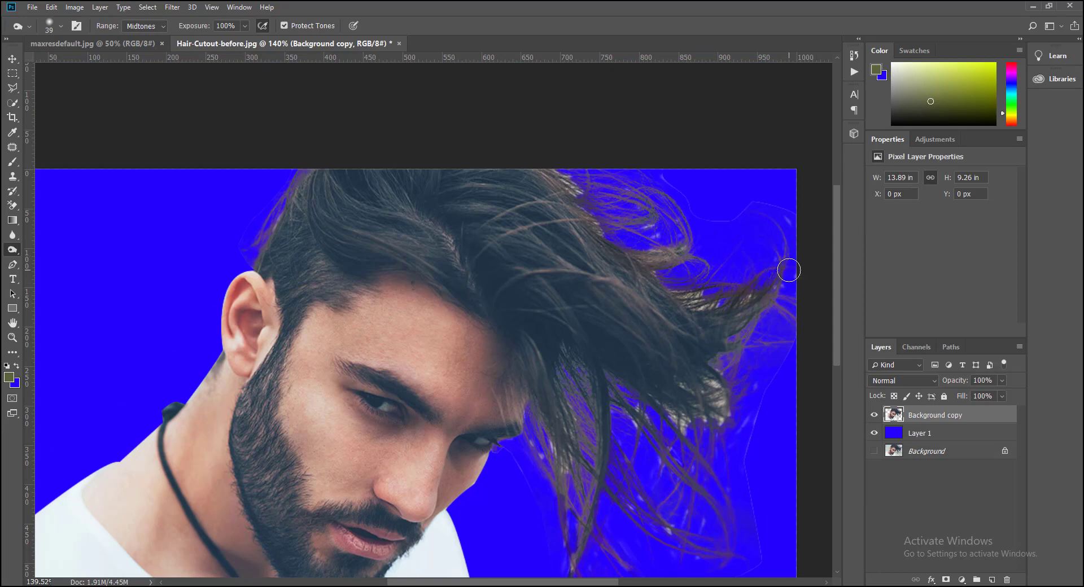
pyautogui.hotkey('ctrl', 'z')
# Burn the light right-side hair strands darker, then bring up the eraser tool choices
pyautogui.moveTo(212, 41); pyautogui.dragTo(219, 42)
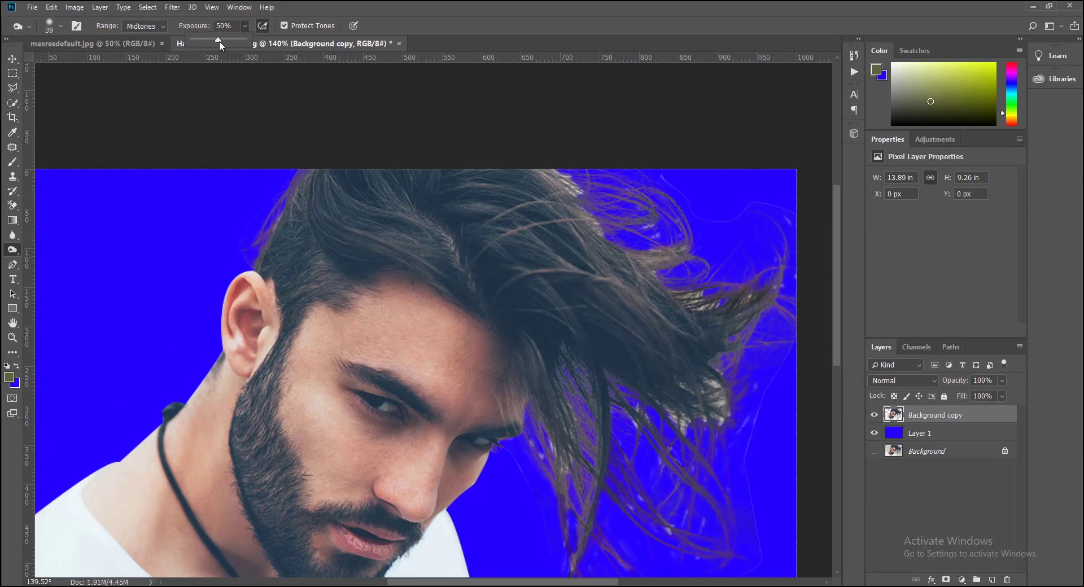
pyautogui.moveTo(541, 173); pyautogui.dragTo(742, 303)
pyautogui.scroll(-1, 585, 385)
pyautogui.moveTo(585, 384)
pyautogui.mouseDown()
pyautogui.moveTo(559, 452)
pyautogui.moveTo(625, 363)
pyautogui.moveTo(734, 286)
pyautogui.moveTo(823, 199)
pyautogui.mouseUp()
pyautogui.scroll(-2, 758, 368)
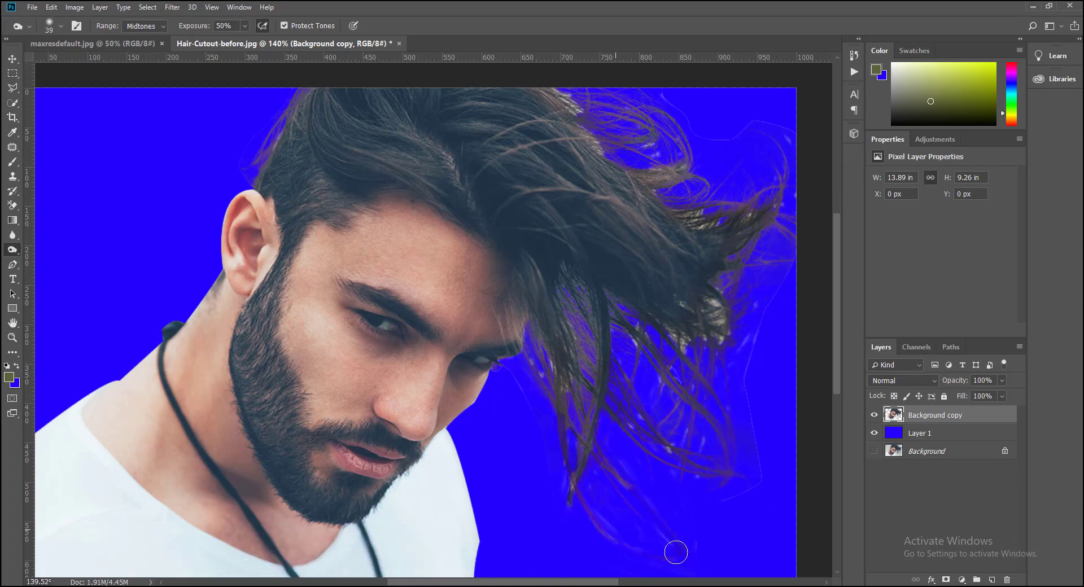
pyautogui.scroll(2, 620, 543)
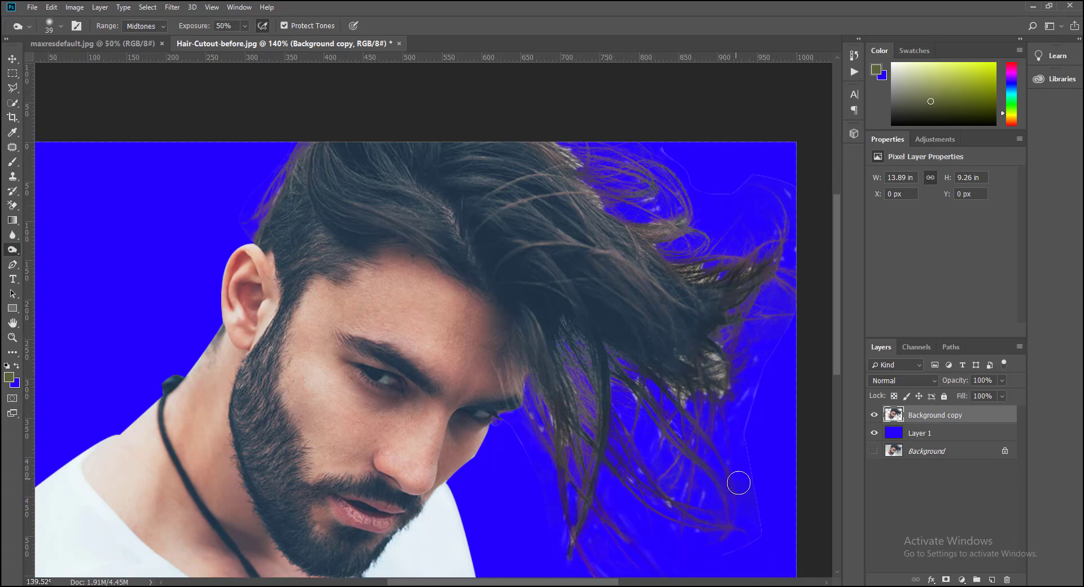
pyautogui.scroll(1, 738, 483)
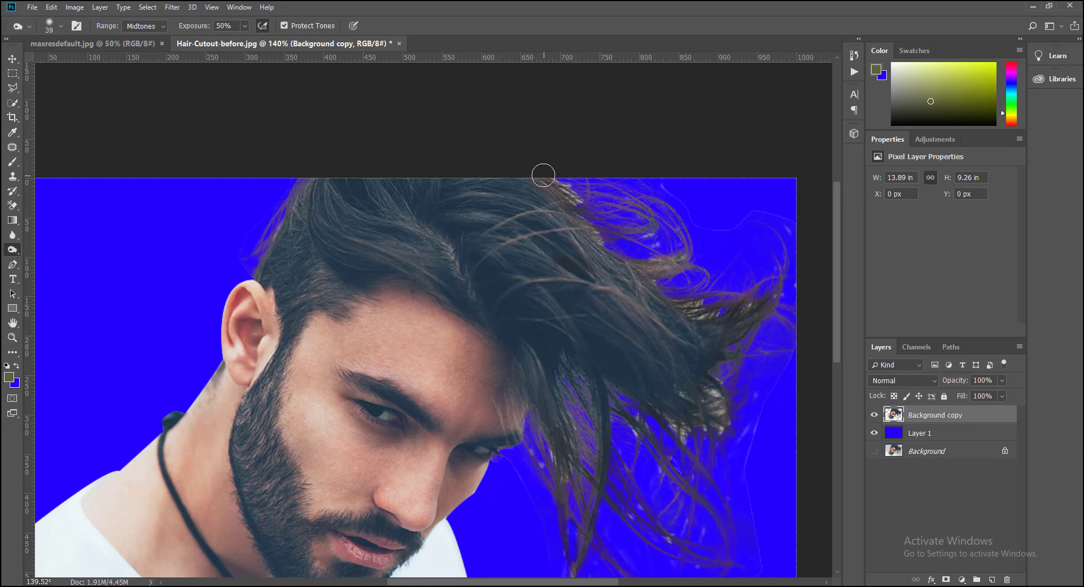
pyautogui.scroll(-2, 779, 322)
pyautogui.scroll(-2, 776, 334)
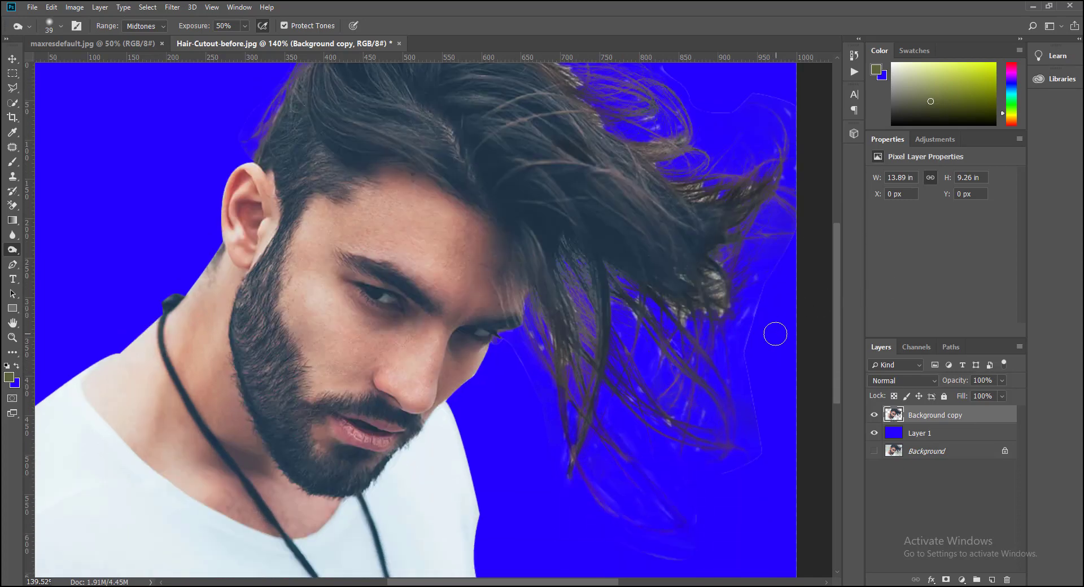
pyautogui.rightClick(14, 215)
# Switch to the Eraser Tool, dismiss its brush settings, and zoom into the hair
pyautogui.click(56, 205)
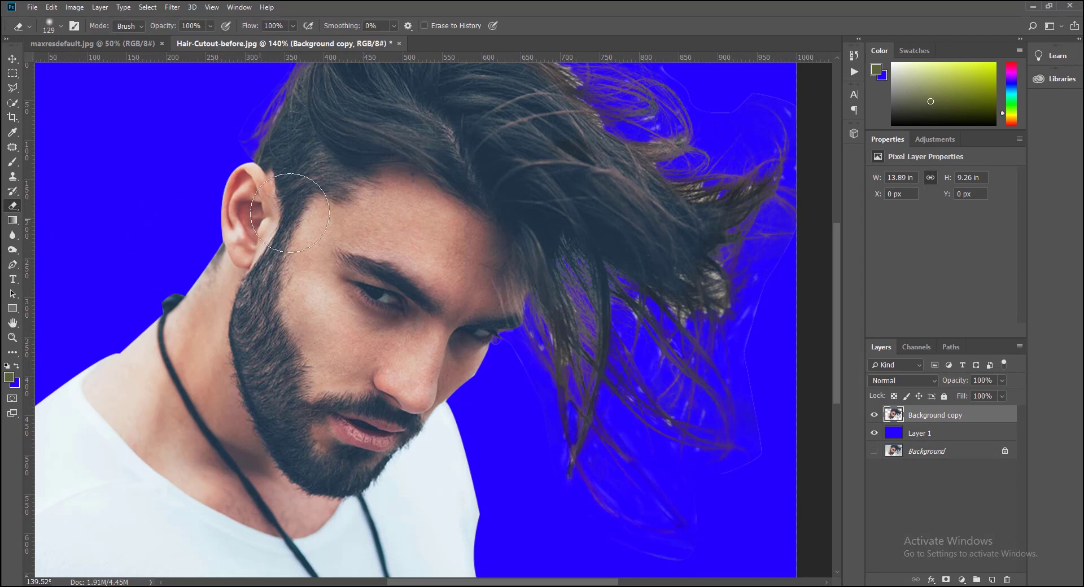
pyautogui.rightClick(477, 246)
pyautogui.press('Return')
pyautogui.scroll(2, 759, 431)
pyautogui.scroll(2, 775, 412)
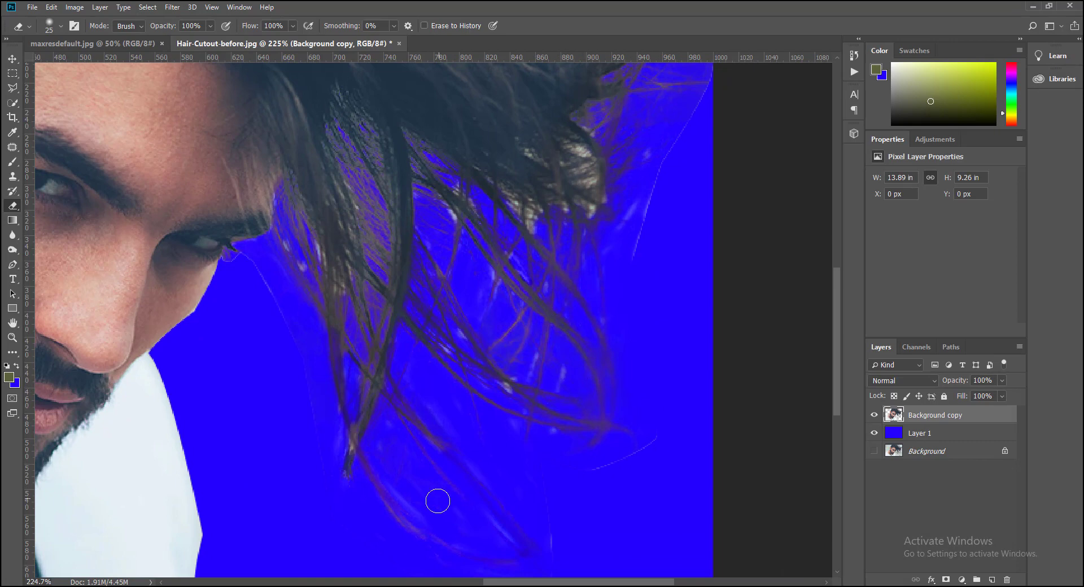
pyautogui.scroll(2, 603, 392)
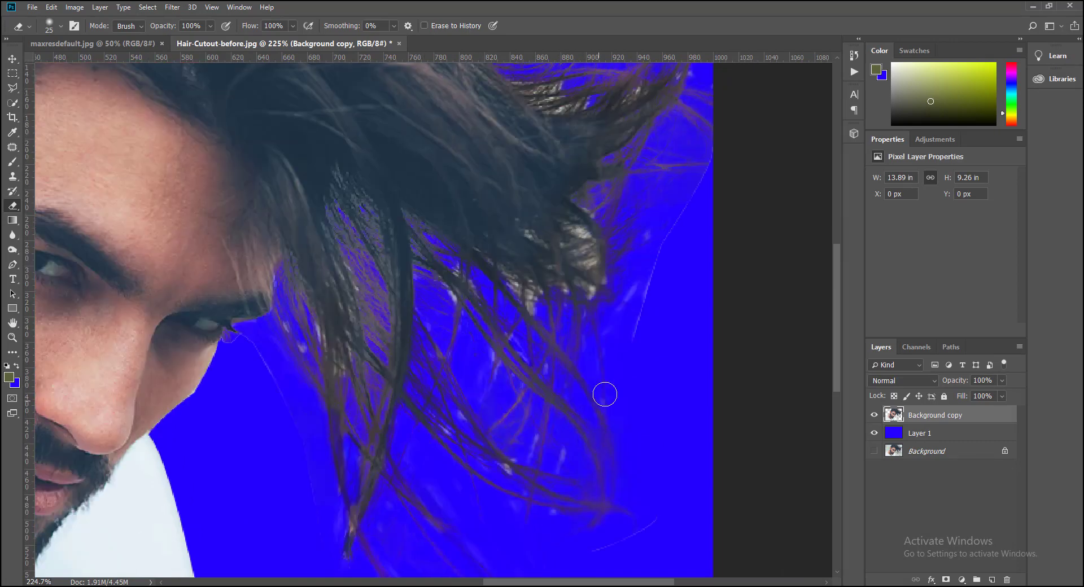
pyautogui.scroll(5, 613, 387)
pyautogui.scroll(2, 548, 353)
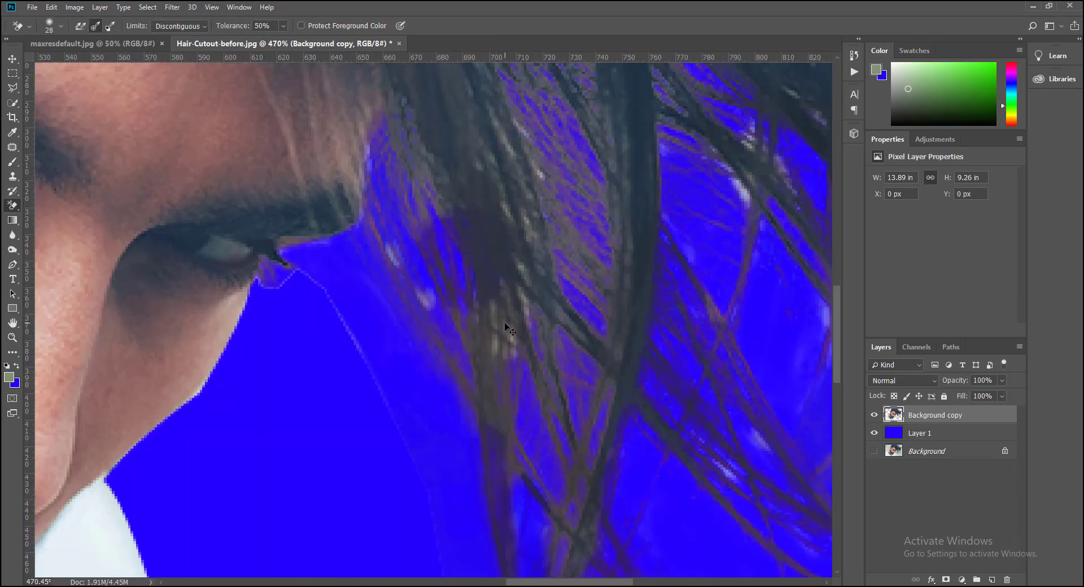
# With a 9 px background-eraser brush, erase the hair fringe near the eye and sample blue
pyautogui.rightClick(396, 331)
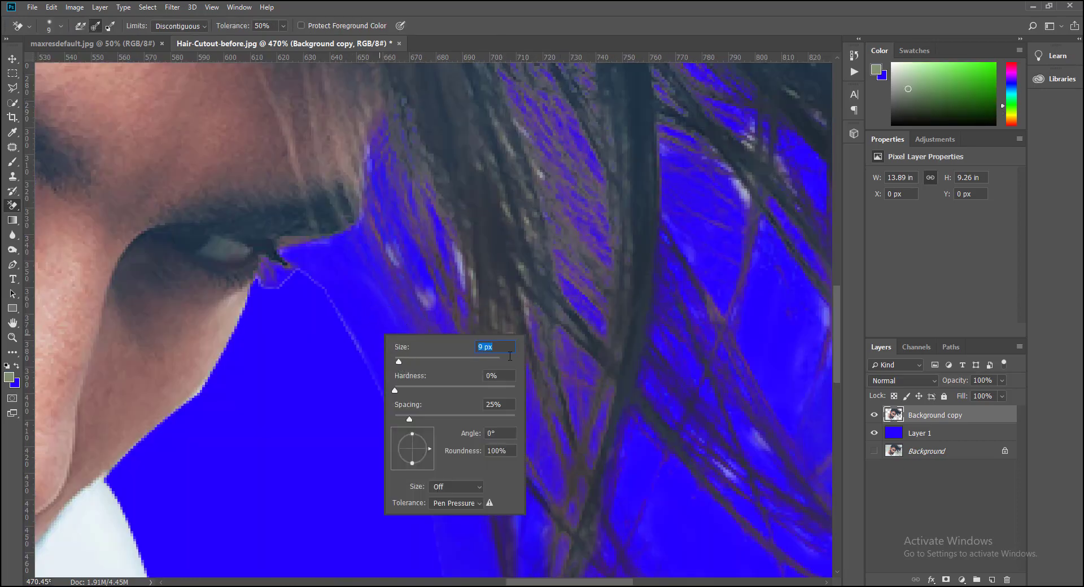
pyautogui.moveTo(460, 258); pyautogui.dragTo(473, 307)
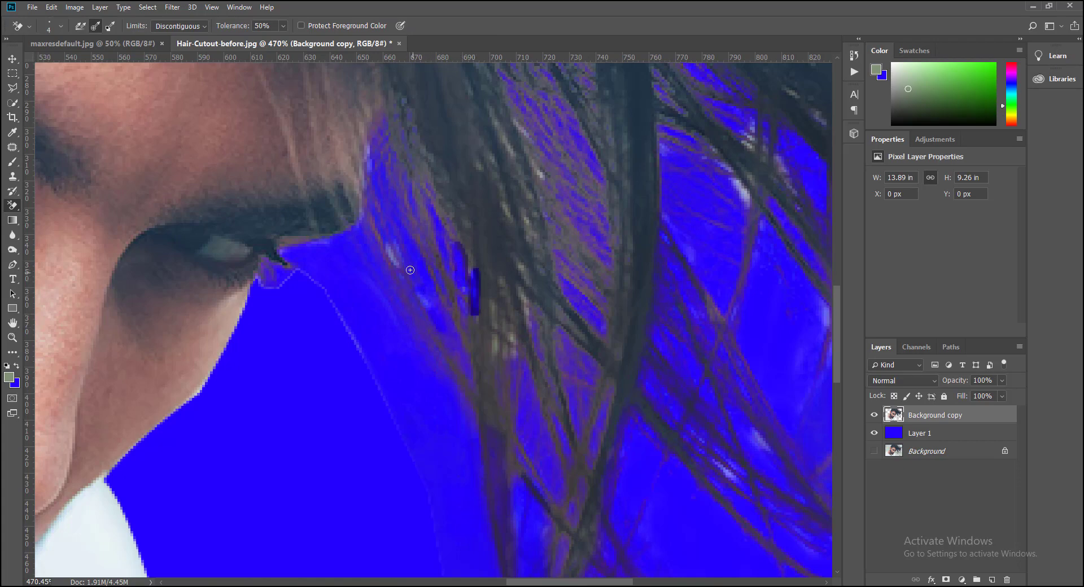
pyautogui.moveTo(396, 245); pyautogui.dragTo(386, 248)
pyautogui.keyDown('alt'); pyautogui.click(393, 254); pyautogui.keyUp('alt')
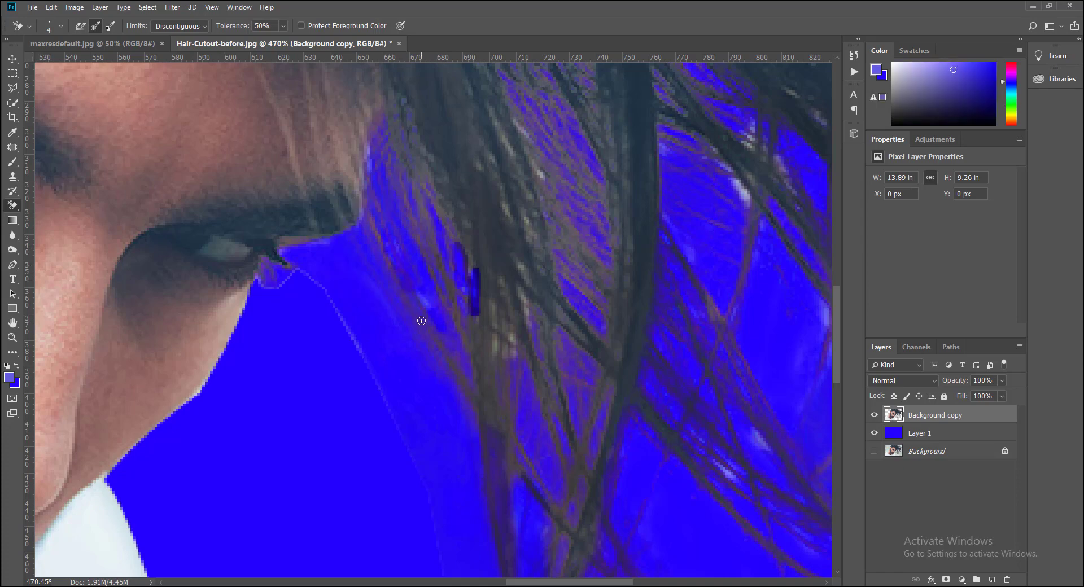
pyautogui.scroll(-5, 493, 321)
pyautogui.scroll(2, 601, 326)
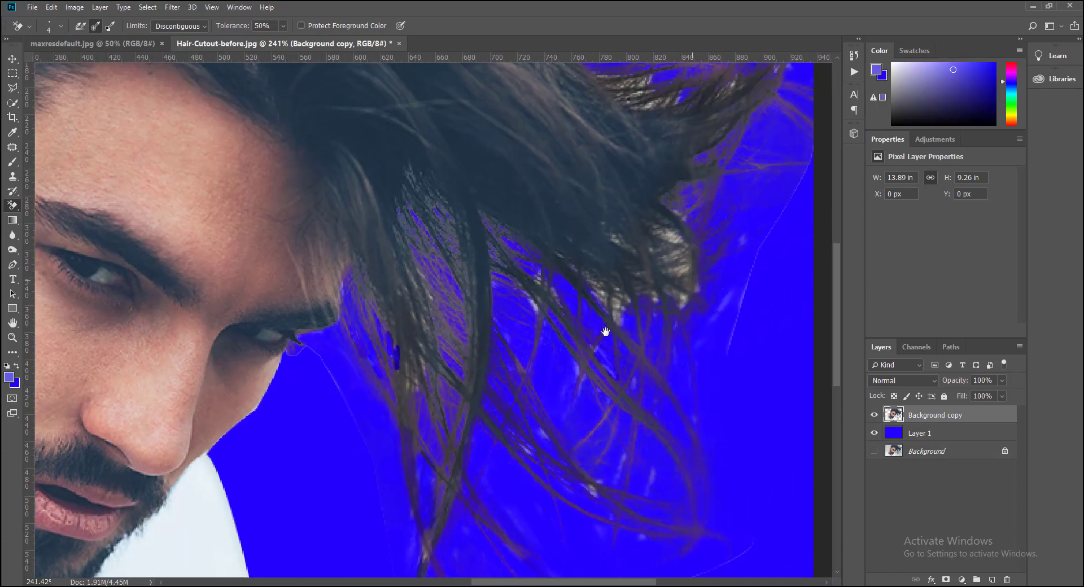
pyautogui.scroll(2, 545, 310)
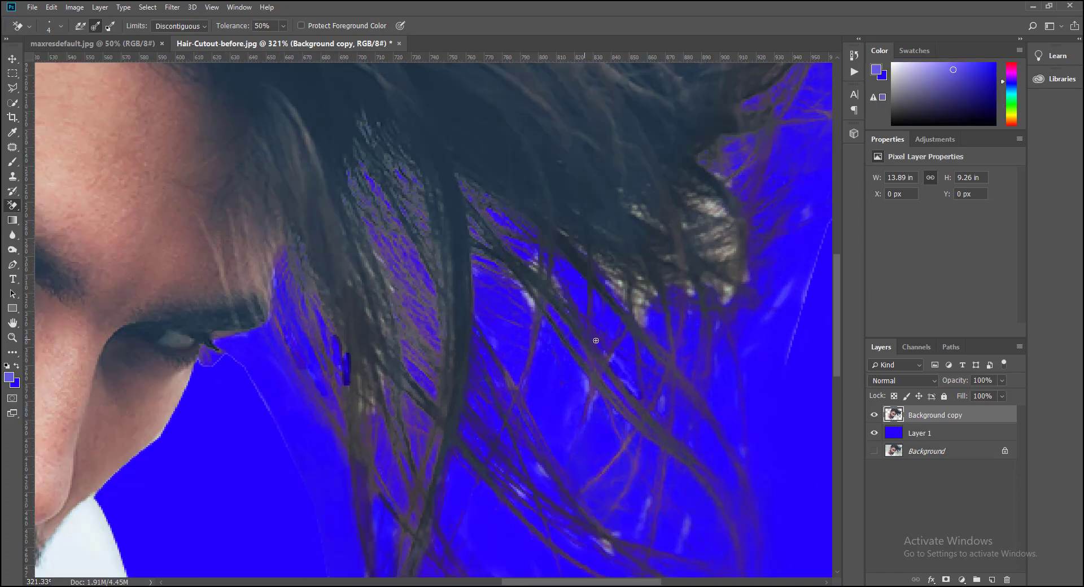
pyautogui.rightClick(13, 205)
pyautogui.click(54, 228)
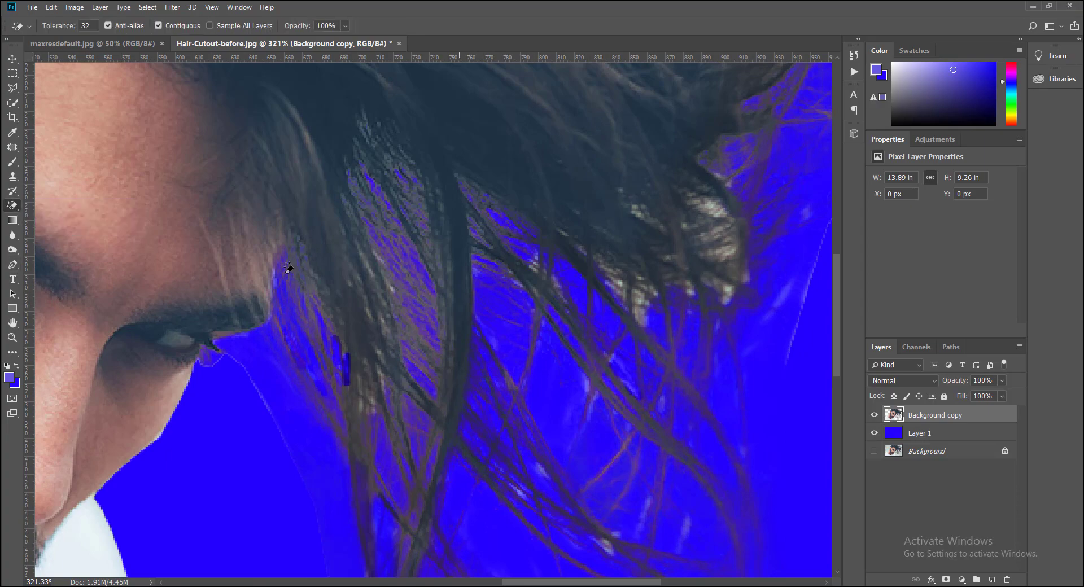
pyautogui.scroll(3, 653, 315)
pyautogui.scroll(1, 413, 406)
pyautogui.scroll(-2, 459, 328)
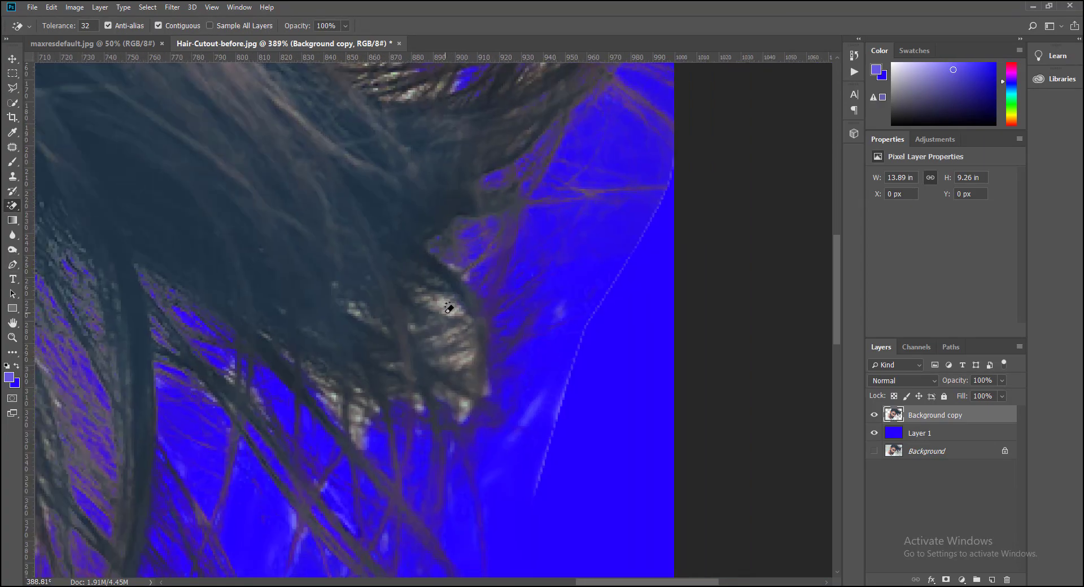
pyautogui.click(449, 308)
pyautogui.click(458, 336)
pyautogui.click(465, 358)
pyautogui.hotkey('ctrl', 'z')
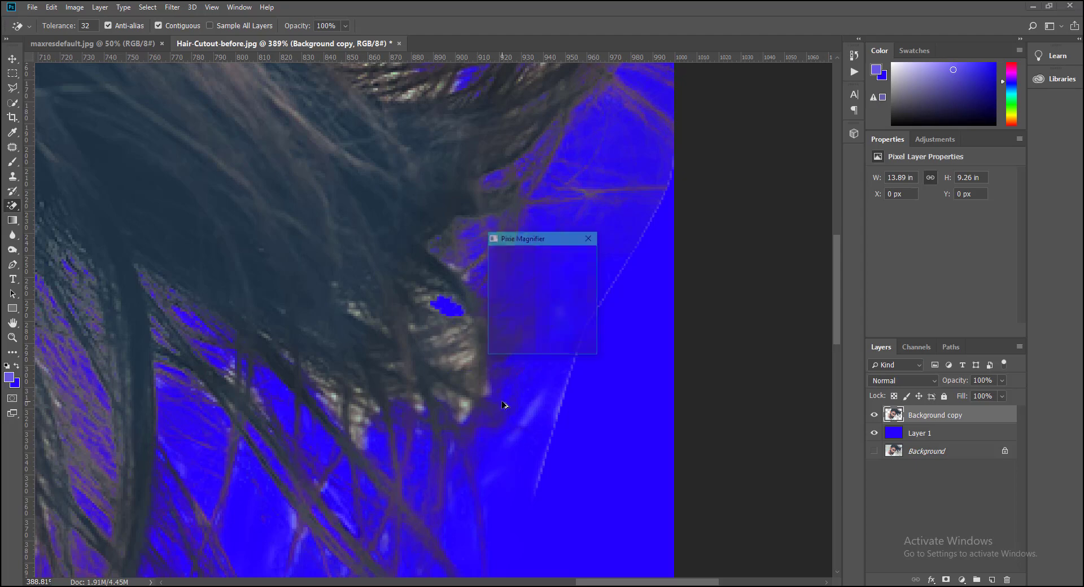
pyautogui.moveTo(588, 242); pyautogui.dragTo(847, 72)
pyautogui.click(800, 100)
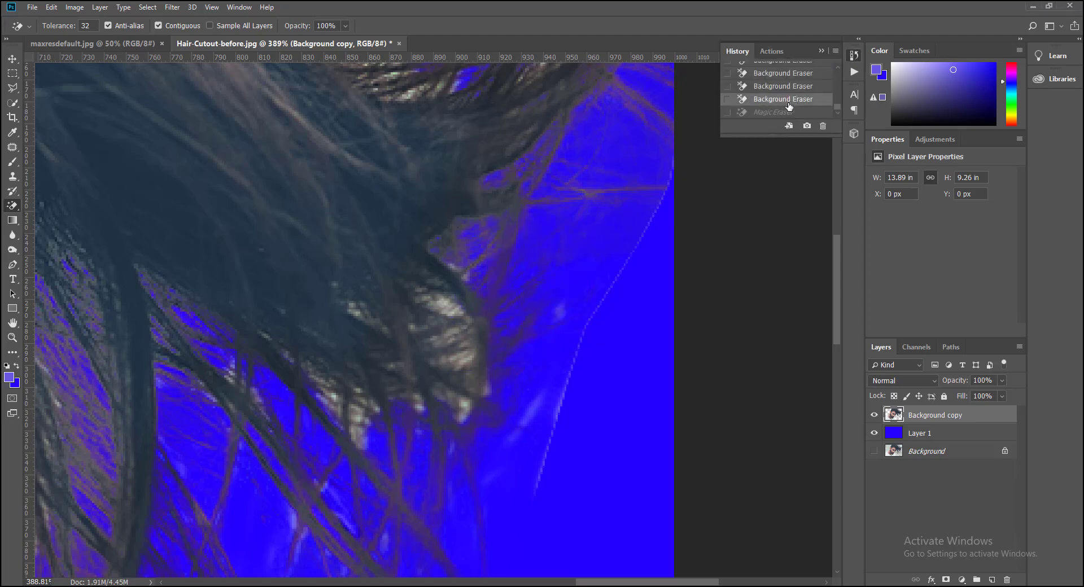
pyautogui.scroll(-3, 578, 305)
pyautogui.scroll(-2, 545, 318)
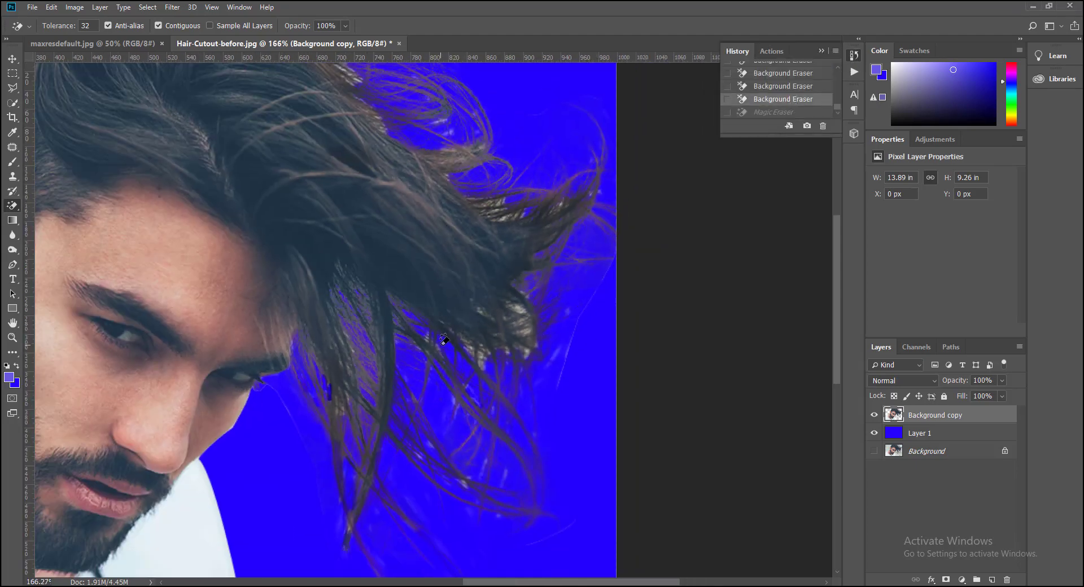
pyautogui.rightClick(12, 206)
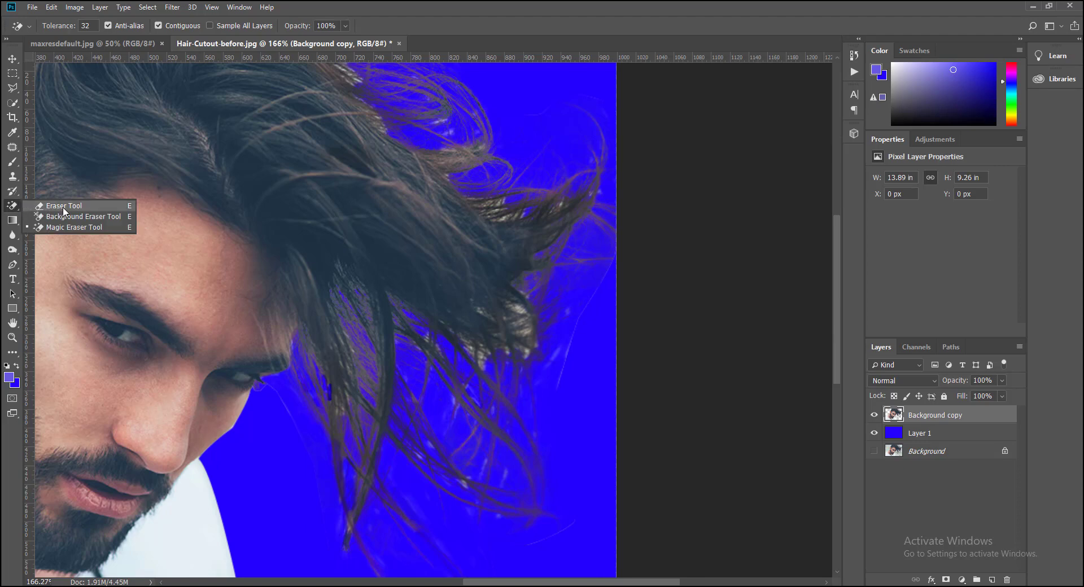
# Switch to the Background Eraser Tool and lower its tolerance to 21%
pyautogui.click(63, 208)
pyautogui.rightClick(13, 205)
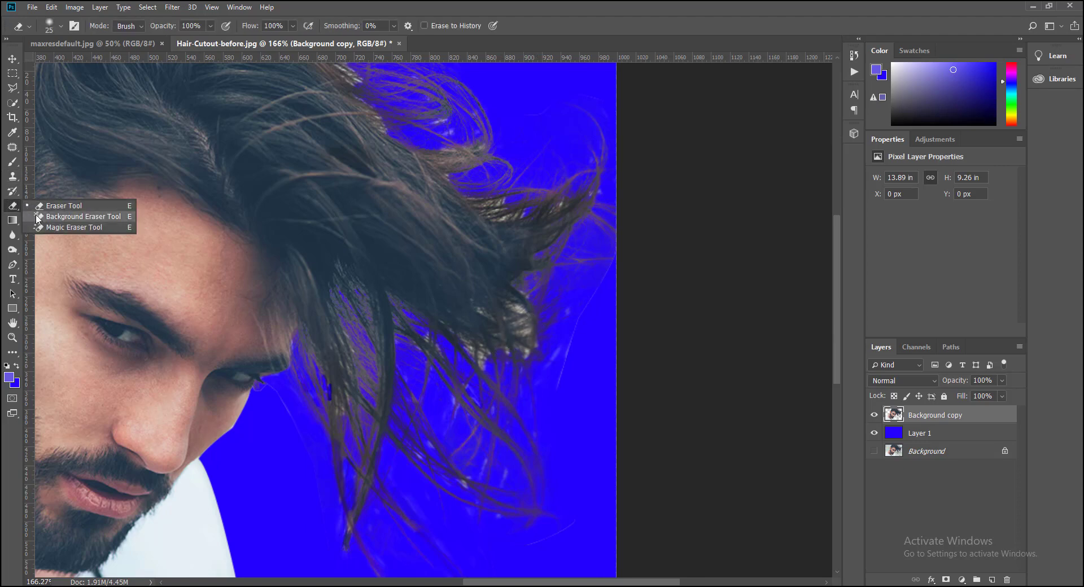
pyautogui.click(37, 218)
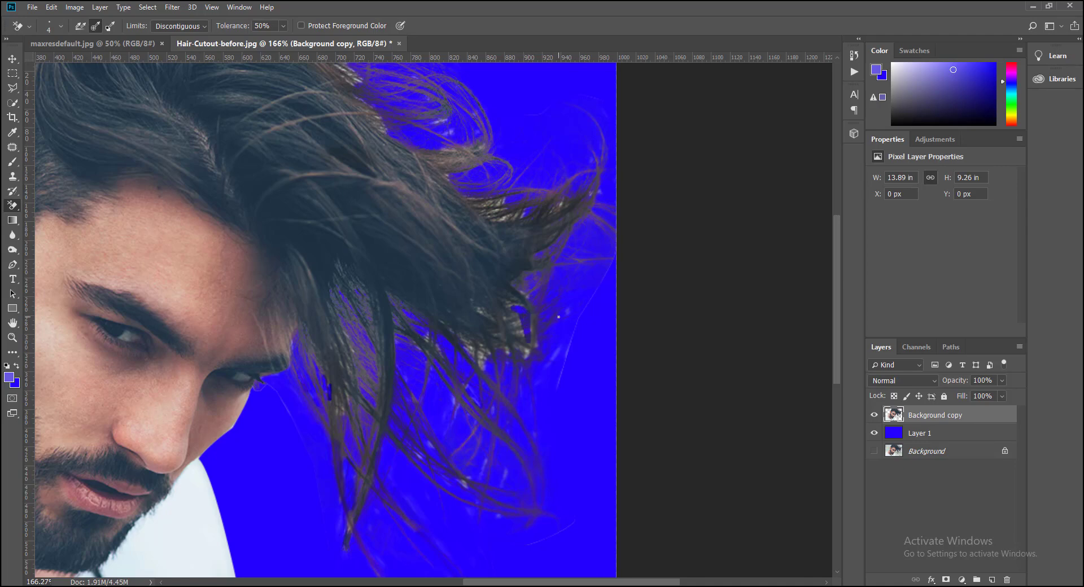
pyautogui.scroll(1, 515, 286)
pyautogui.click(283, 26)
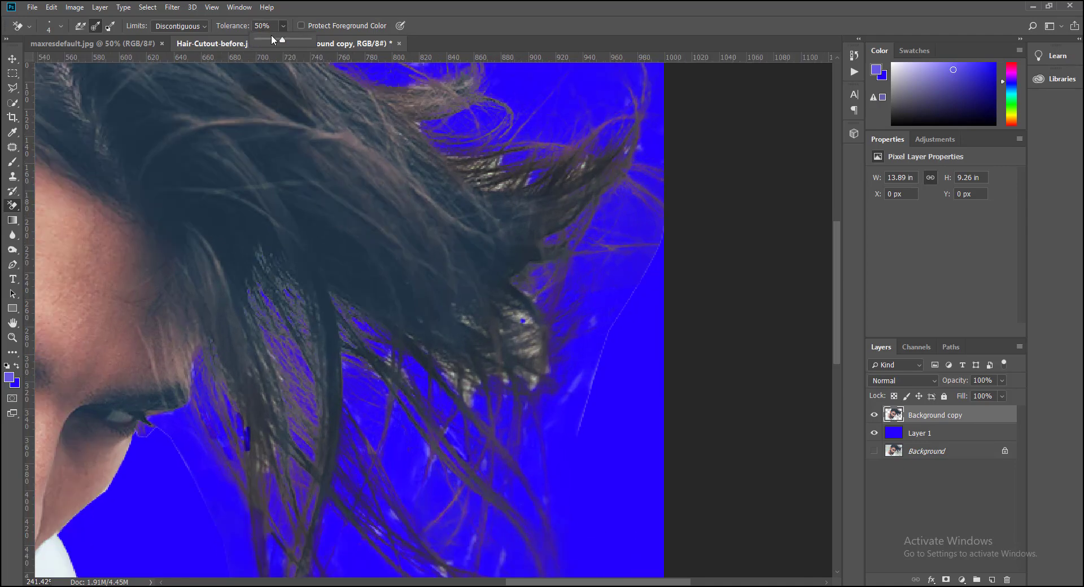
pyautogui.click(524, 321)
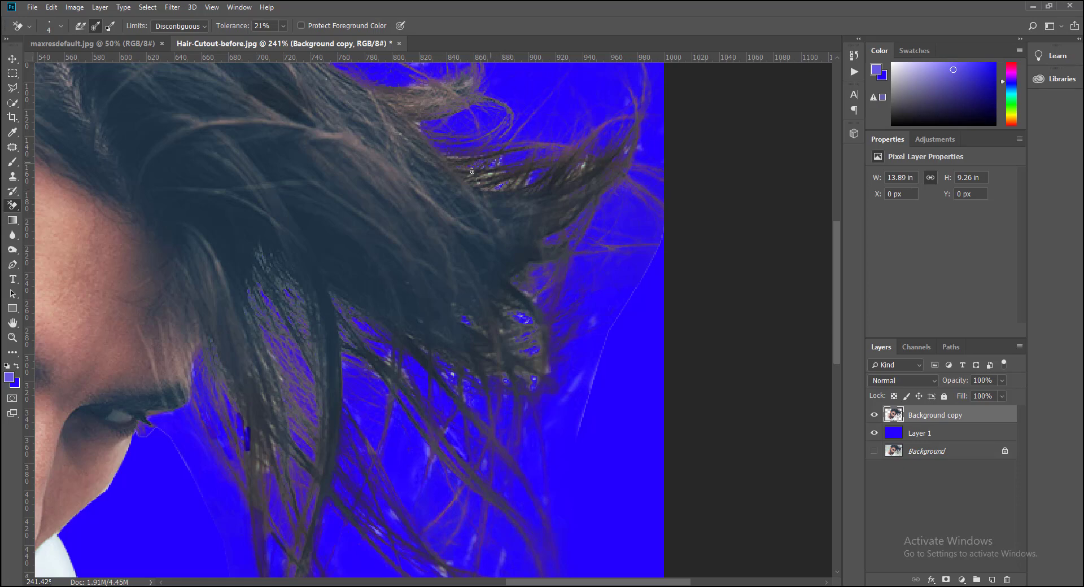
# Erase leftover background between the upper-right hair strands, then zoom out
pyautogui.moveTo(498, 175); pyautogui.dragTo(518, 175)
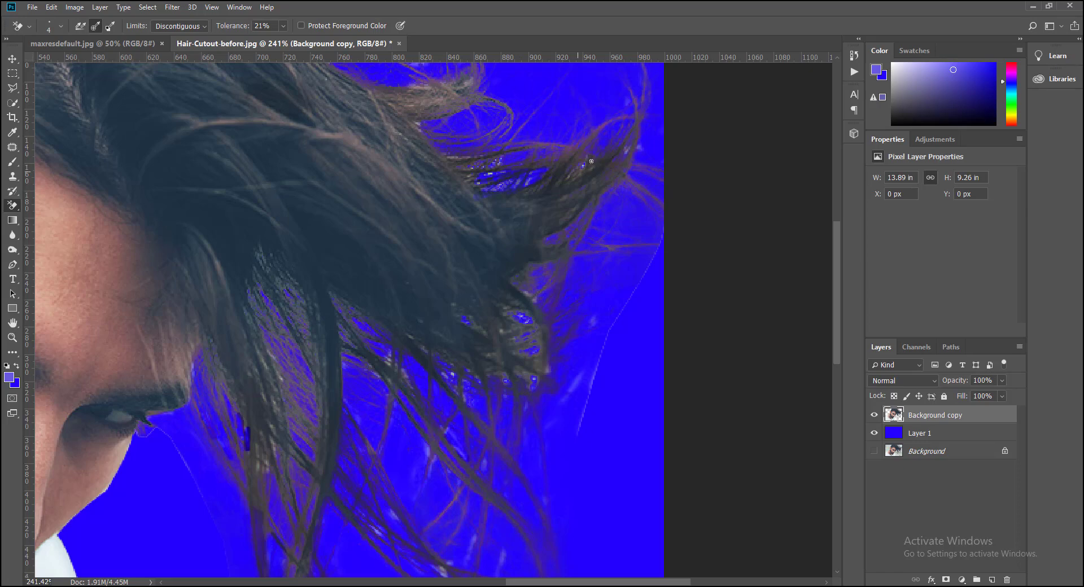
pyautogui.scroll(1, 474, 180)
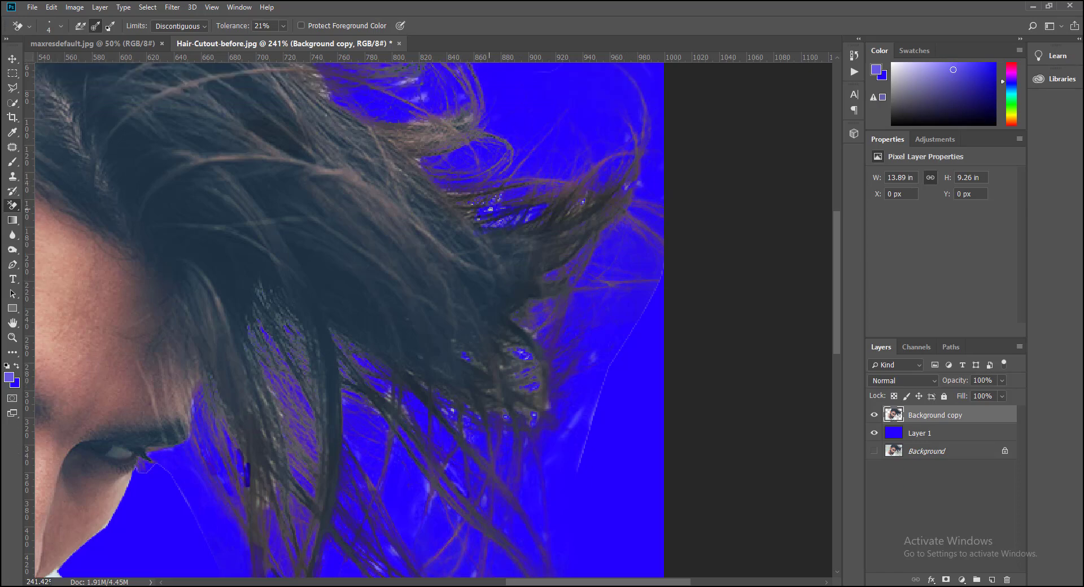
pyautogui.keyDown('alt'); pyautogui.scroll(4, 491, 210); pyautogui.keyUp('alt')
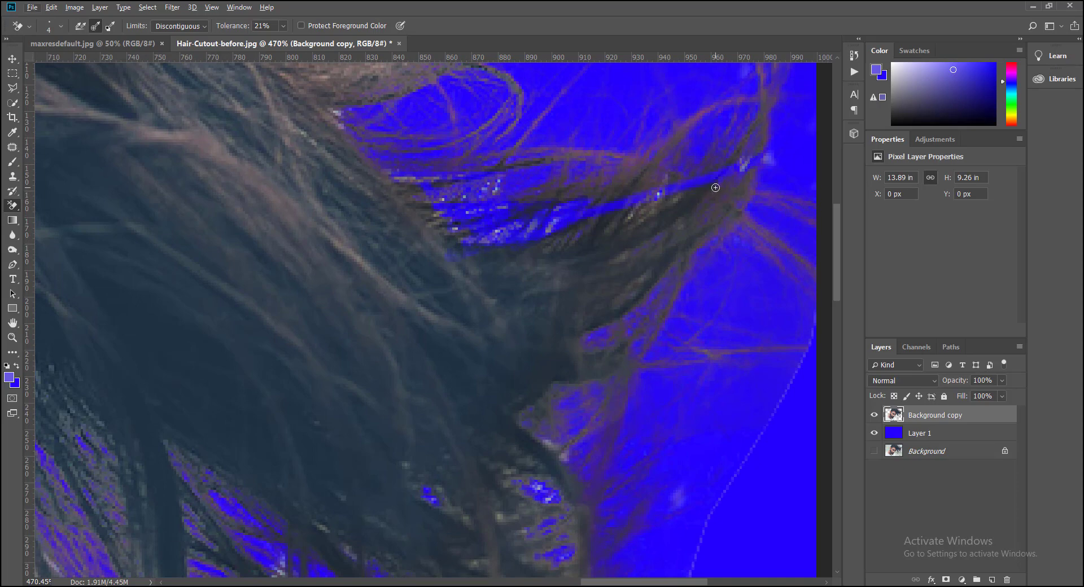
pyautogui.keyDown('alt'); pyautogui.scroll(-8, 716, 188); pyautogui.keyUp('alt')
pyautogui.keyDown('alt'); pyautogui.scroll(-3, 675, 223); pyautogui.keyUp('alt')
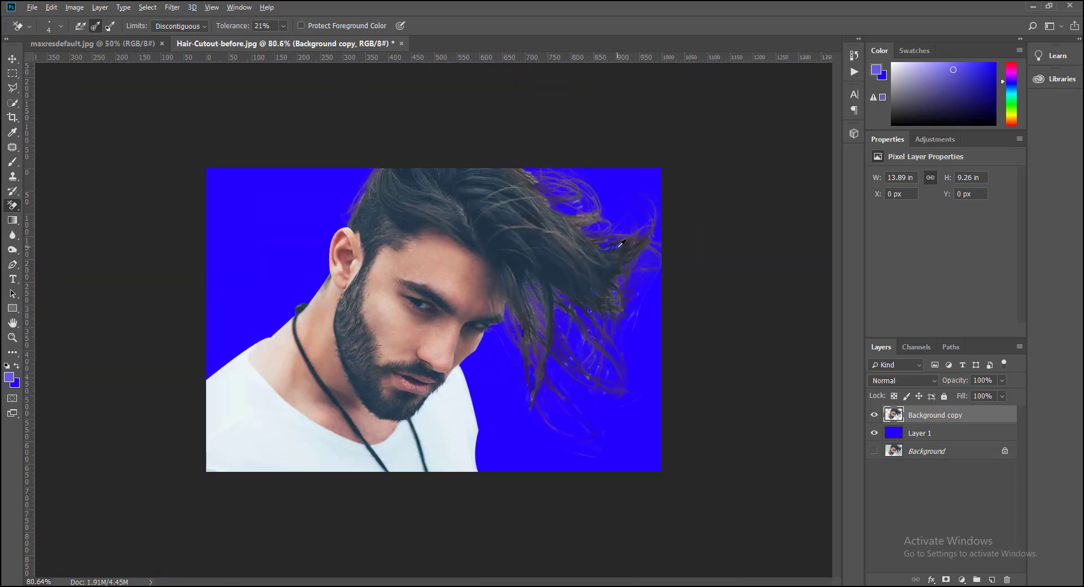
pyautogui.keyDown('alt'); pyautogui.scroll(1, 621, 244); pyautogui.keyUp('alt')
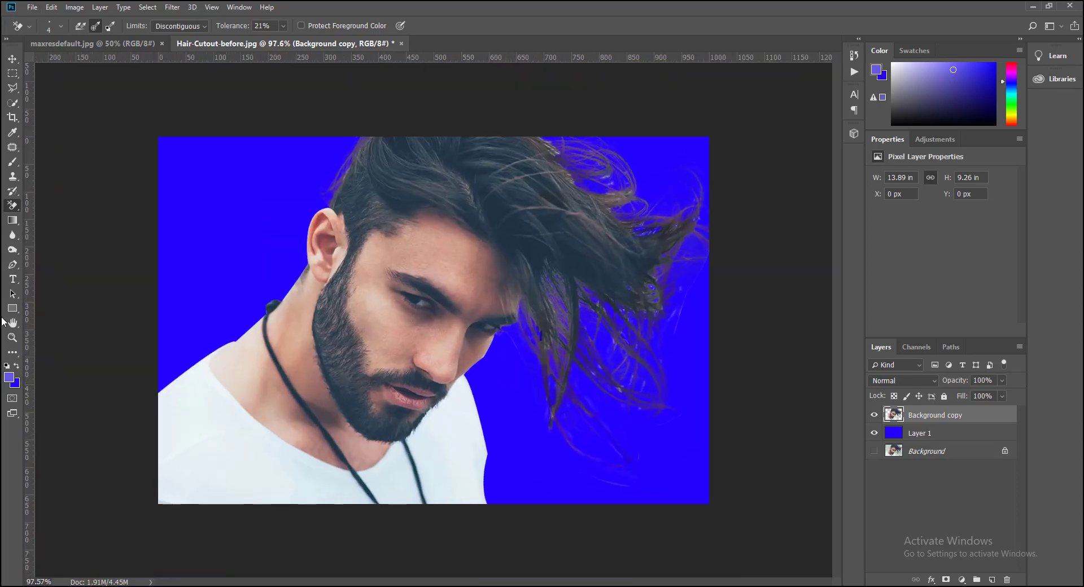
# With the Burn tool, darken the right-side strands and the hair edge across the top and above the ear
pyautogui.click(12, 205)
pyautogui.click(12, 250)
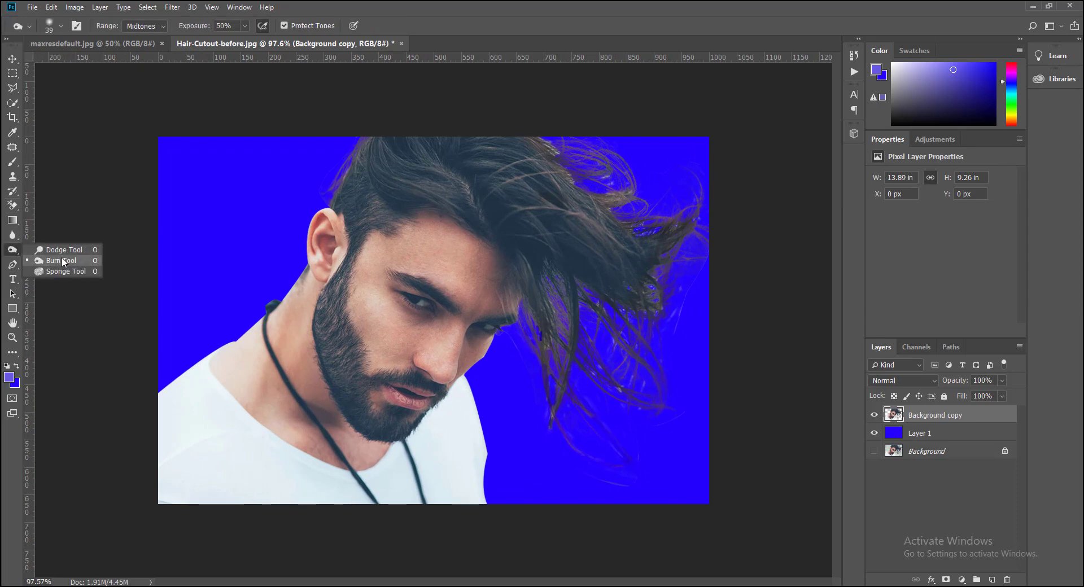
pyautogui.click(61, 261)
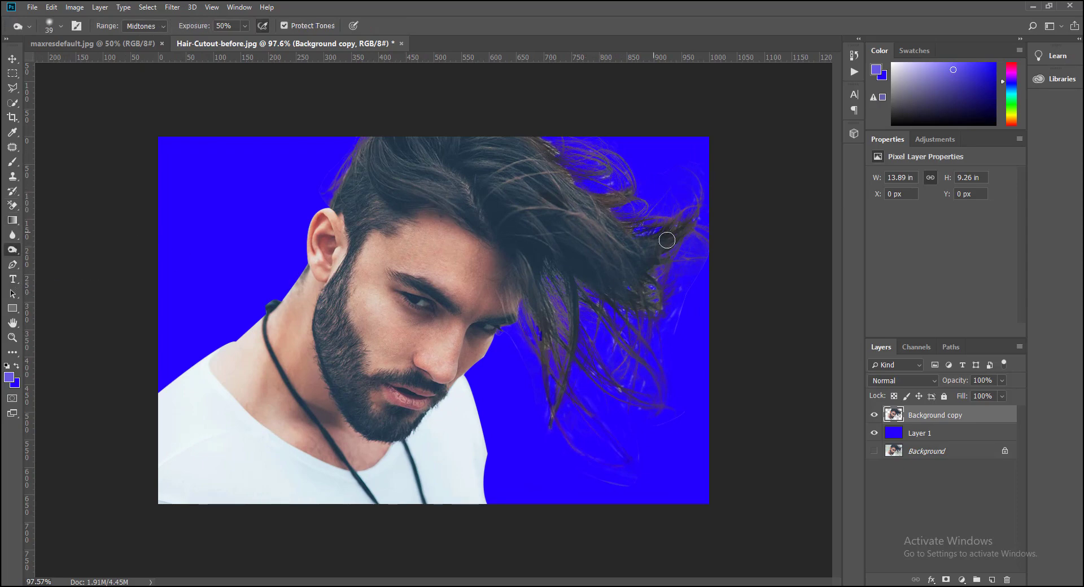
pyautogui.moveTo(554, 295); pyautogui.dragTo(547, 360)
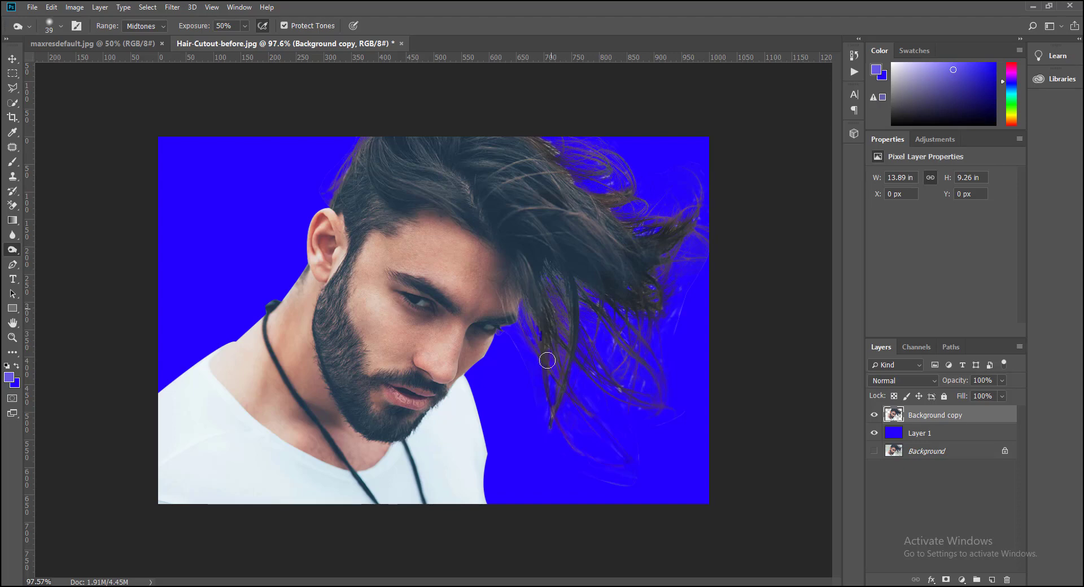
pyautogui.moveTo(565, 420)
pyautogui.mouseDown()
pyautogui.moveTo(589, 322)
pyautogui.moveTo(596, 380)
pyautogui.moveTo(586, 339)
pyautogui.moveTo(671, 392)
pyautogui.mouseUp()
pyautogui.moveTo(583, 292)
pyautogui.mouseDown()
pyautogui.moveTo(551, 277)
pyautogui.moveTo(576, 329)
pyautogui.moveTo(545, 181)
pyautogui.moveTo(601, 206)
pyautogui.moveTo(631, 203)
pyautogui.mouseUp()
pyautogui.moveTo(529, 133)
pyautogui.mouseDown()
pyautogui.moveTo(557, 145)
pyautogui.moveTo(358, 162)
pyautogui.moveTo(350, 179)
pyautogui.mouseUp()
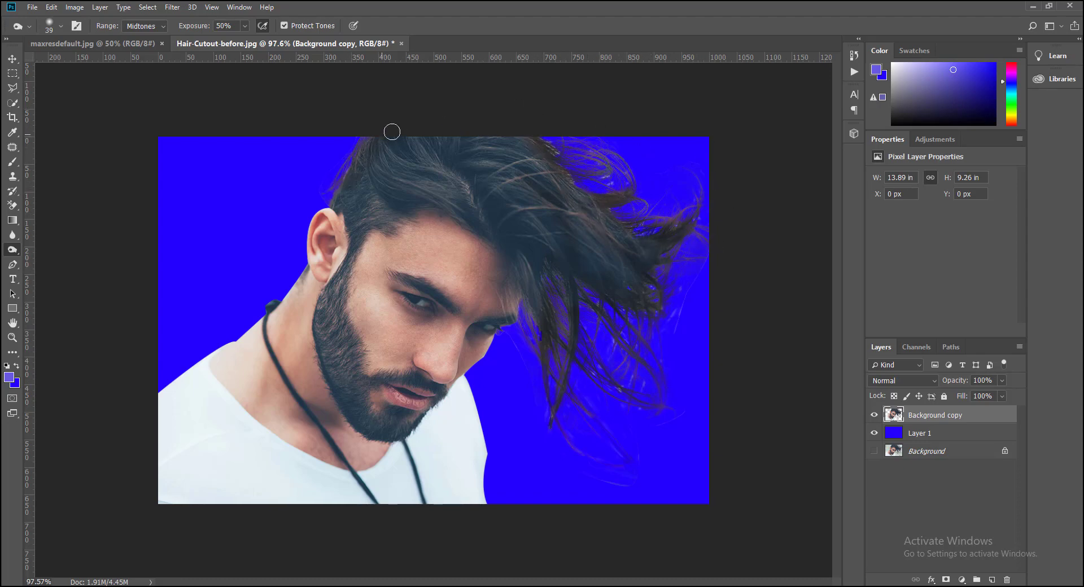
pyautogui.moveTo(392, 132); pyautogui.dragTo(343, 164)
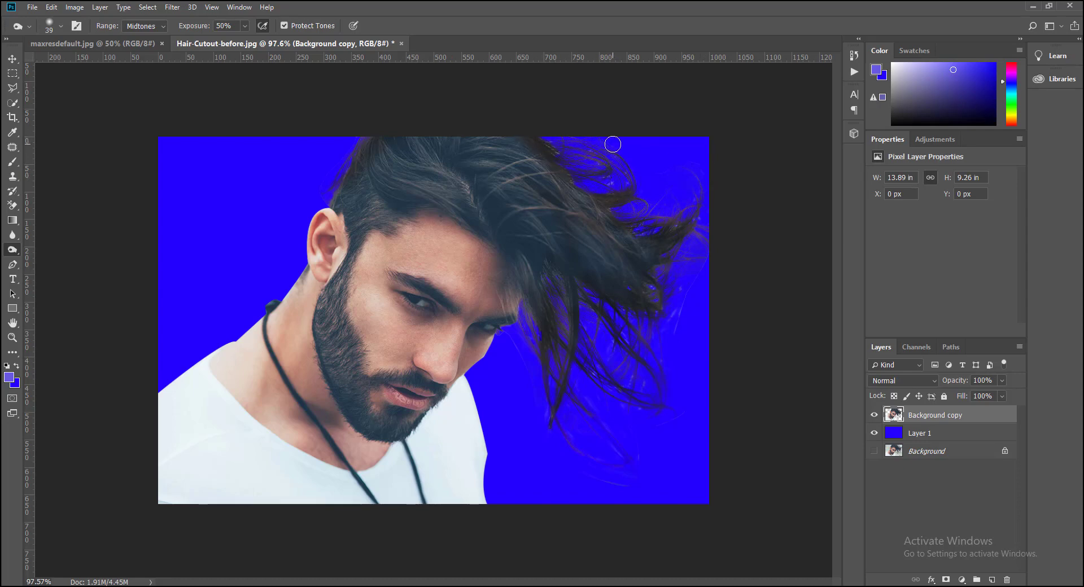
# Switch the burn brush to a Soft Round tip at 294 px
pyautogui.rightClick(590, 172)
pyautogui.click(675, 298)
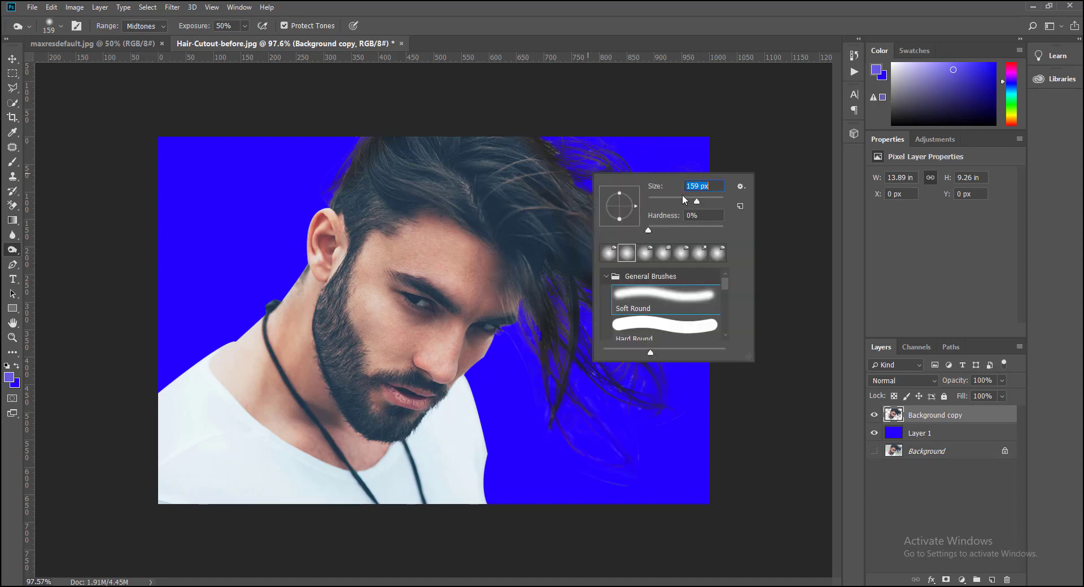
pyautogui.press('Return')
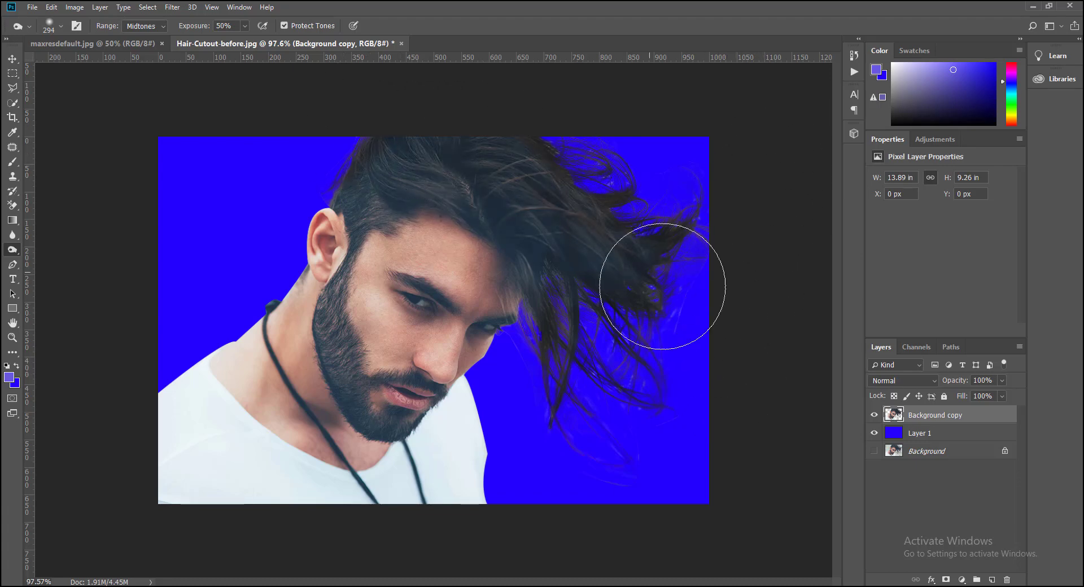
# Give Layer 1 a yellow Color Overlay layer style behind the cut-out
pyautogui.hotkey('ctrl', '-')
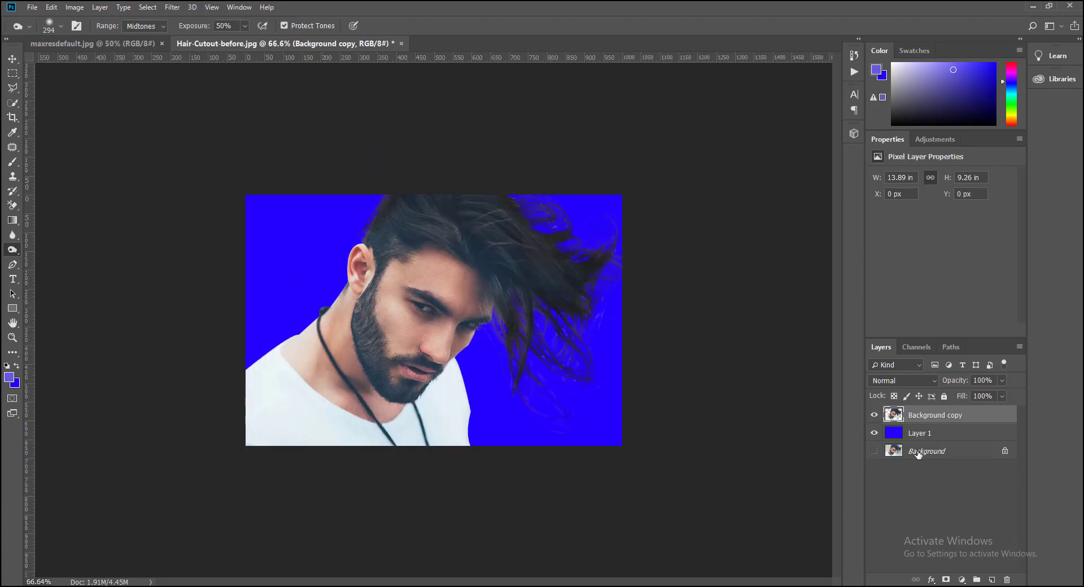
pyautogui.doubleClick(918, 433)
pyautogui.doubleClick(892, 434)
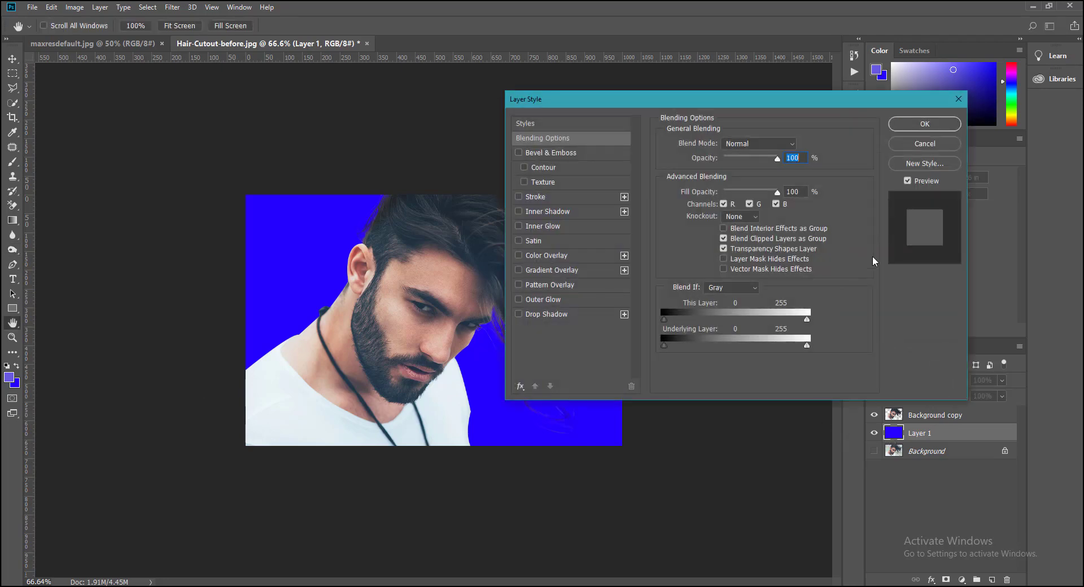
pyautogui.click(546, 255)
pyautogui.moveTo(697, 98)
pyautogui.mouseDown()
pyautogui.moveTo(951, 194)
pyautogui.moveTo(889, 156)
pyautogui.mouseUp()
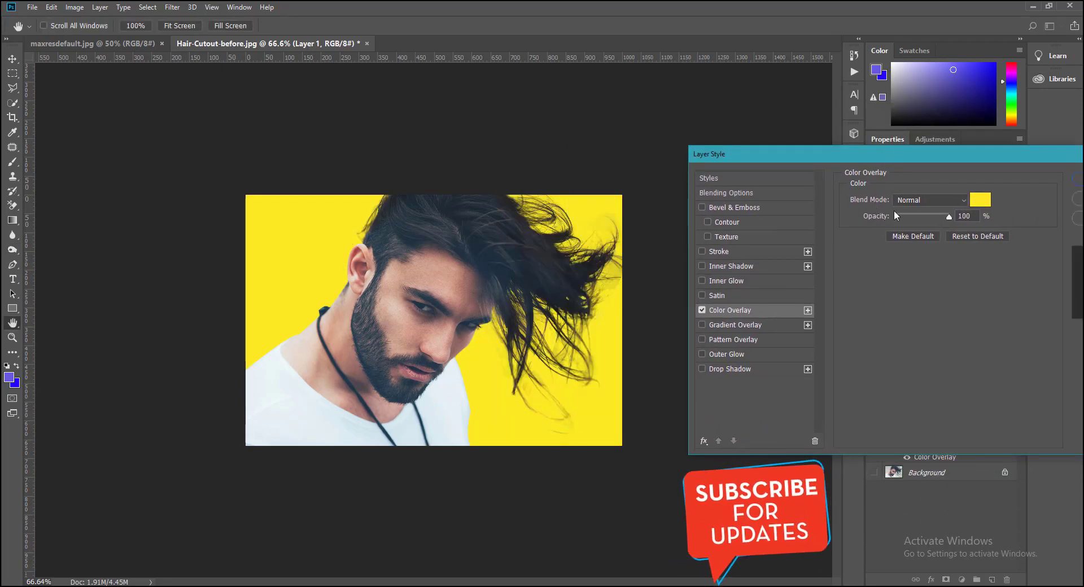
pyautogui.moveTo(985, 156); pyautogui.dragTo(877, 155)
pyautogui.click(996, 187)
# Switch to the Dodge tool with a 201 px brush and exposure raised to 100%
pyautogui.press('o')
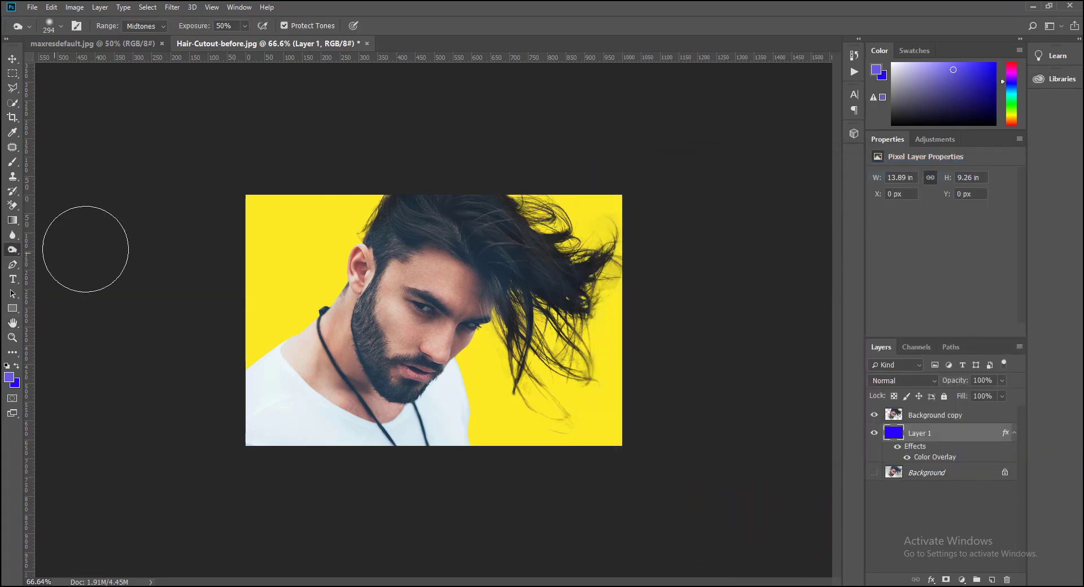
pyautogui.rightClick(12, 250)
pyautogui.click(56, 252)
pyautogui.rightClick(599, 221)
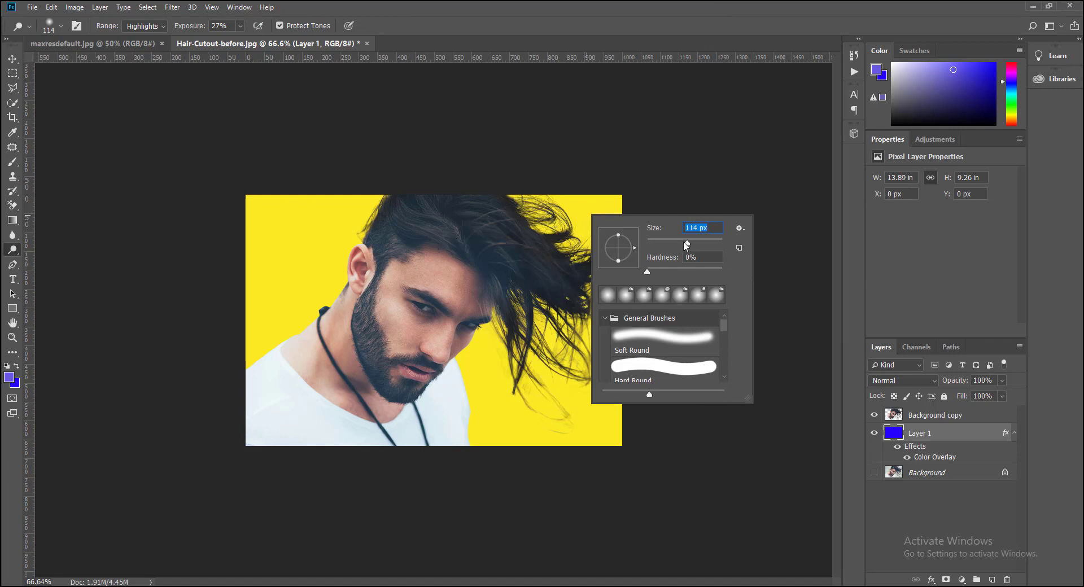
pyautogui.moveTo(686, 245); pyautogui.dragTo(696, 245)
pyautogui.click(518, 222)
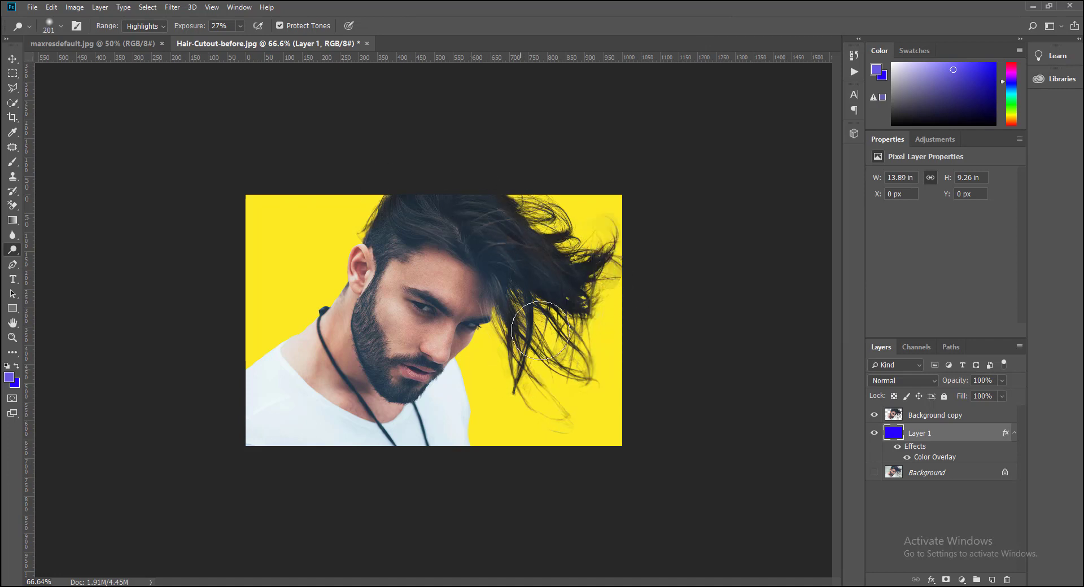
pyautogui.moveTo(240, 25); pyautogui.dragTo(287, 51)
# Review the recent History steps and set the dodge Exposure to 55%
pyautogui.click(854, 55)
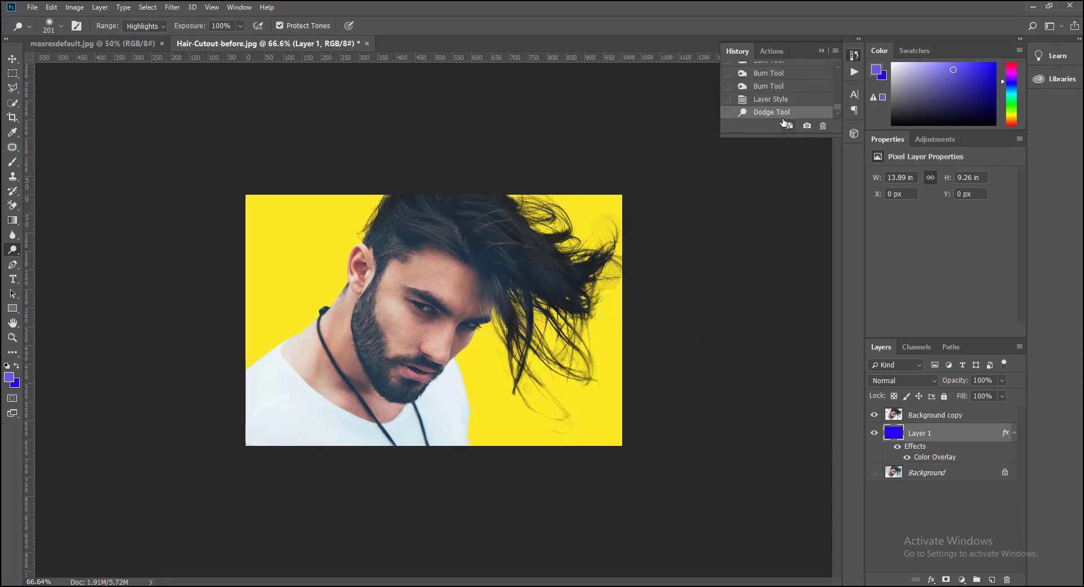
pyautogui.click(797, 90)
pyautogui.click(797, 102)
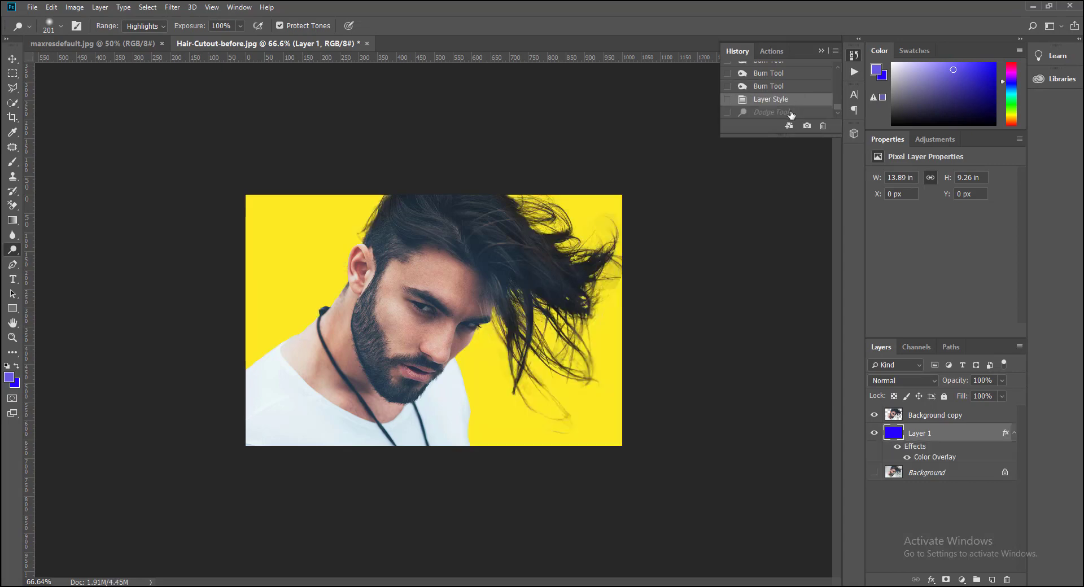
pyautogui.click(793, 115)
pyautogui.moveTo(240, 26); pyautogui.dragTo(217, 43)
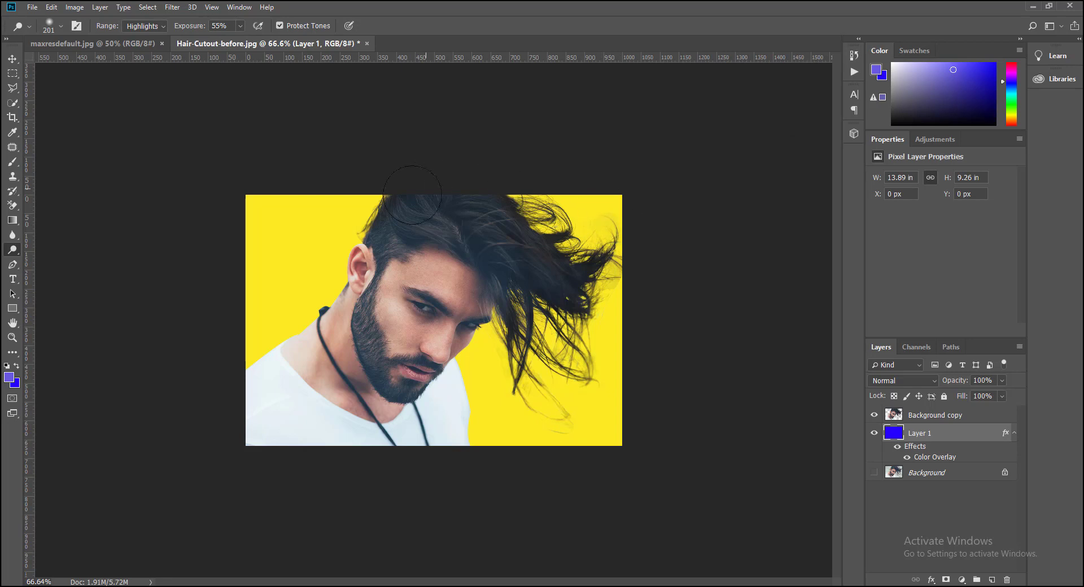
pyautogui.scroll(-2, 731, 292)
pyautogui.scroll(1, 730, 293)
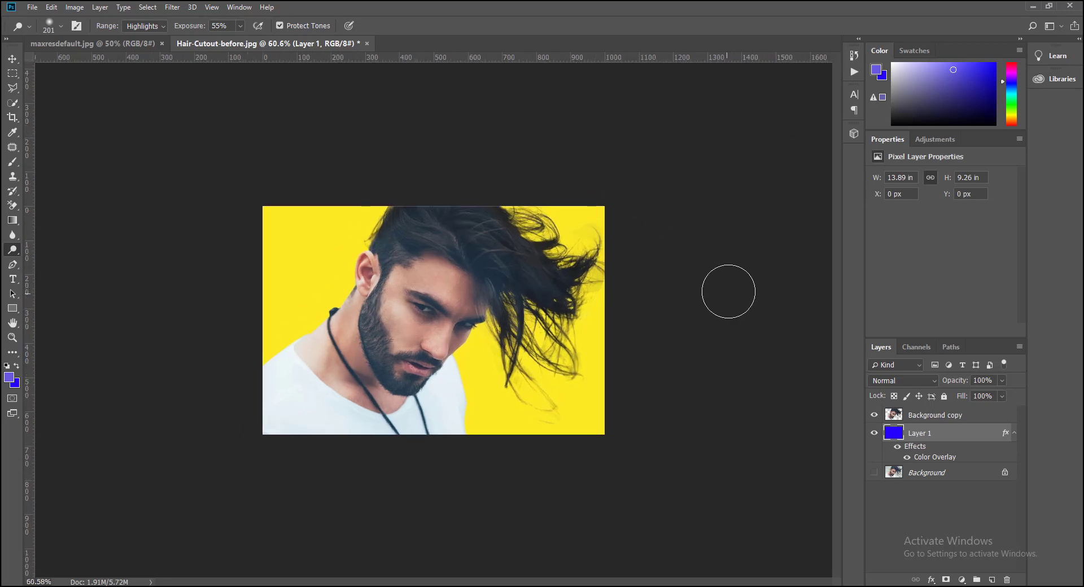
# Merge Layer 1 into Background copy, compare it with the original, then hide it and select Background
pyautogui.click(13, 58)
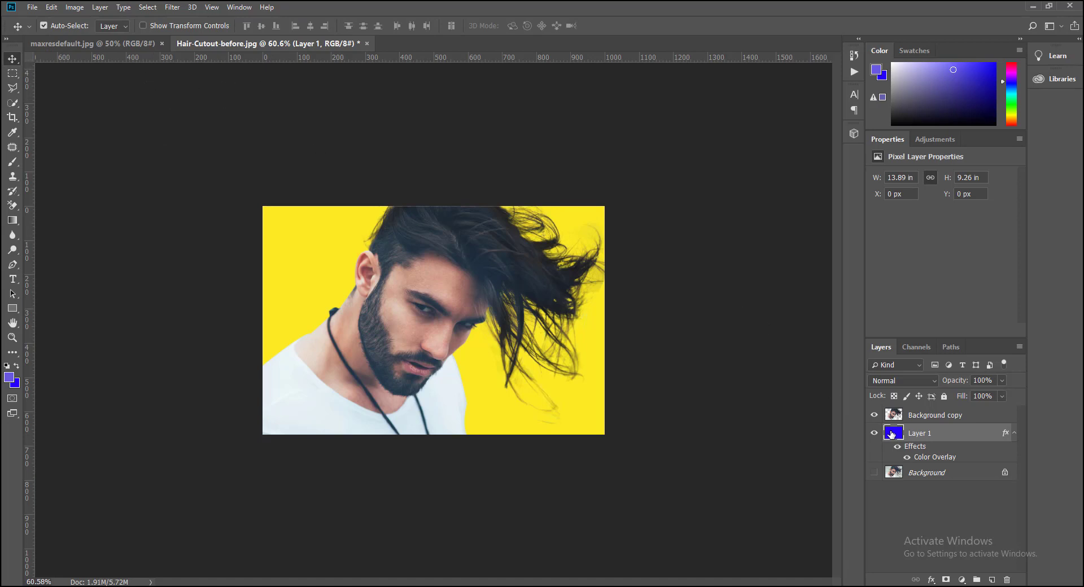
pyautogui.press('Delete')
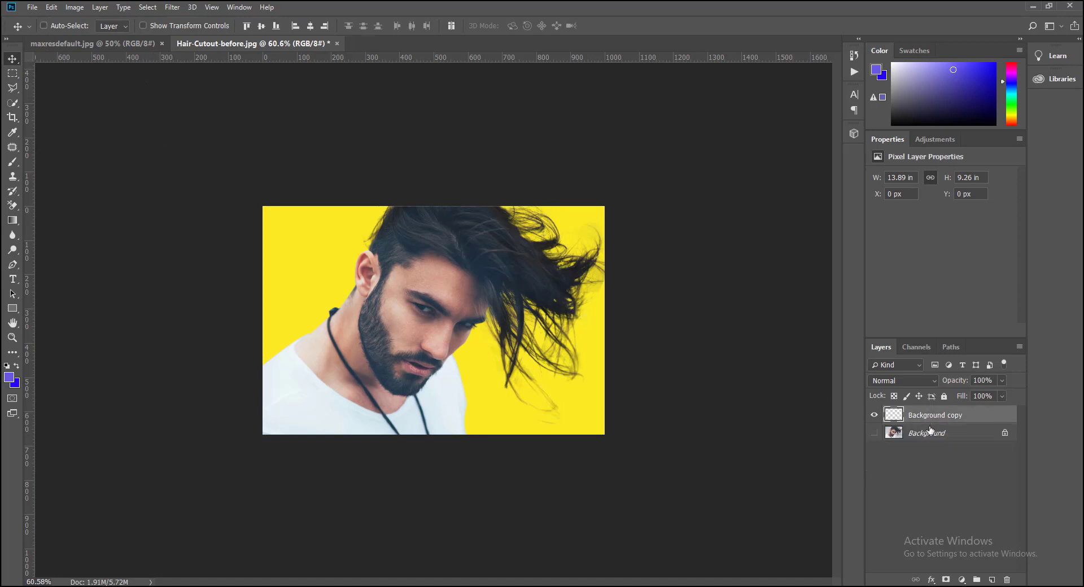
pyautogui.click(874, 417)
pyautogui.click(874, 417)
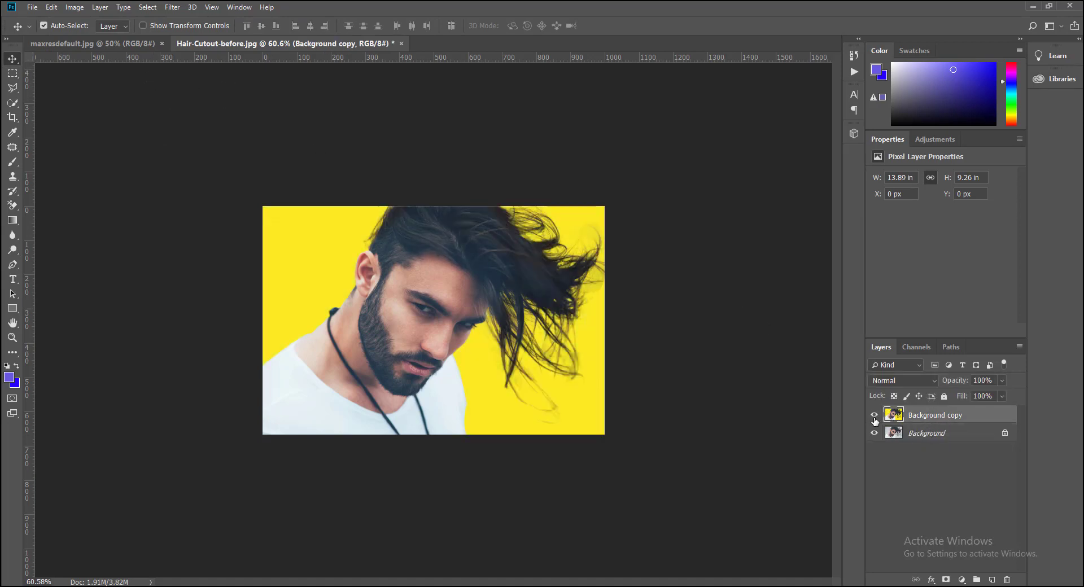
pyautogui.click(875, 417)
pyautogui.click(874, 416)
pyautogui.click(875, 416)
pyautogui.click(874, 417)
pyautogui.click(909, 435)
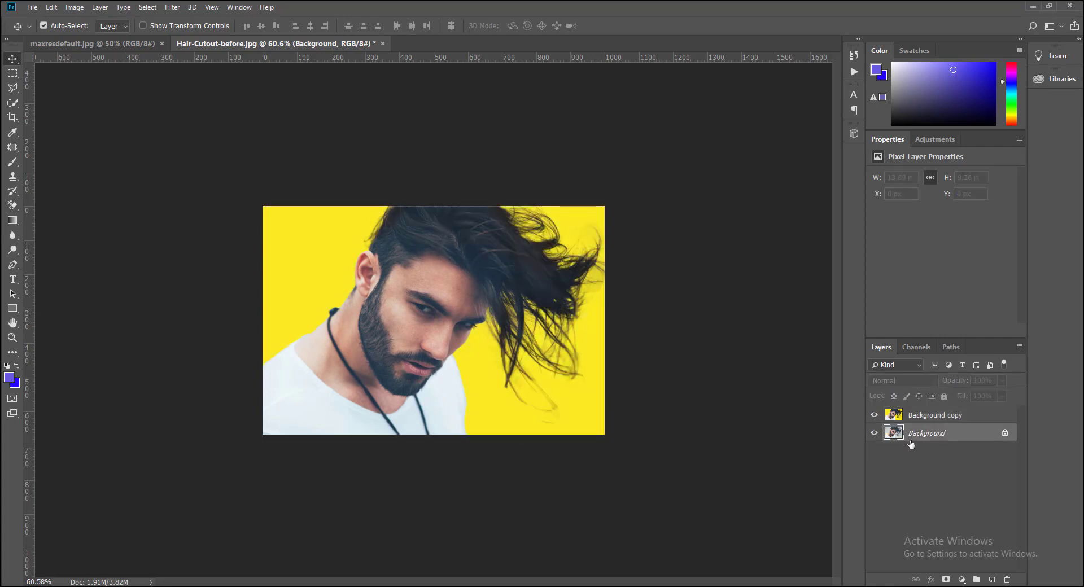
pyautogui.click(875, 416)
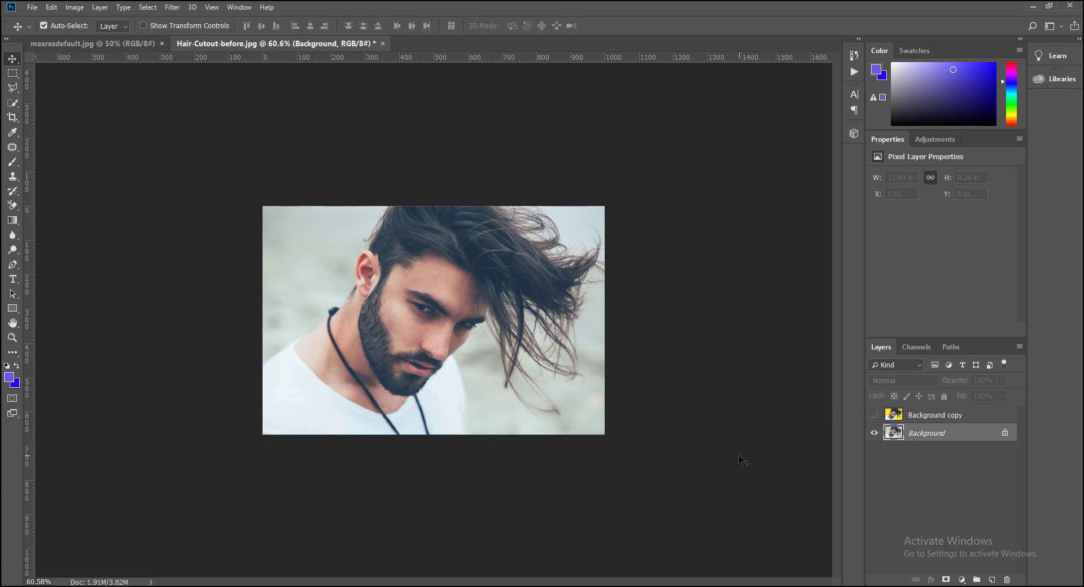
# Extend the canvas well below the original portrait with the Crop tool
pyautogui.click(13, 117)
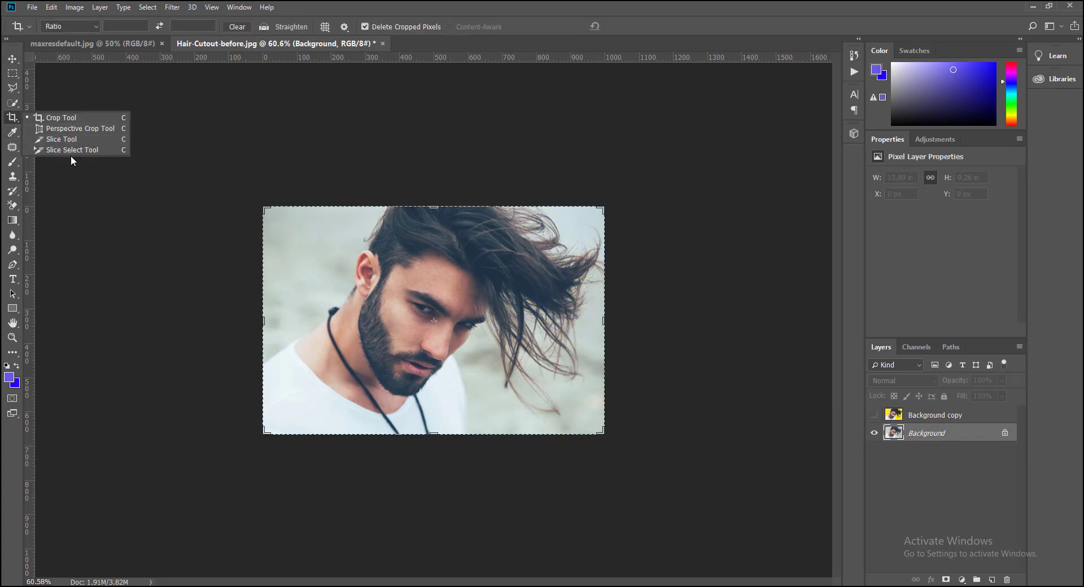
pyautogui.click(75, 119)
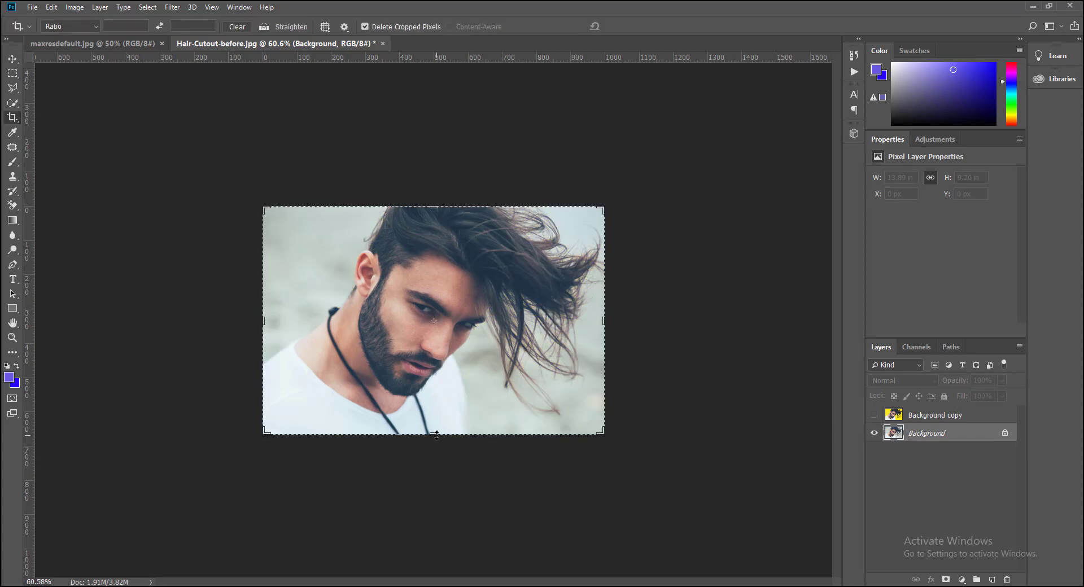
pyautogui.moveTo(436, 434); pyautogui.dragTo(435, 557)
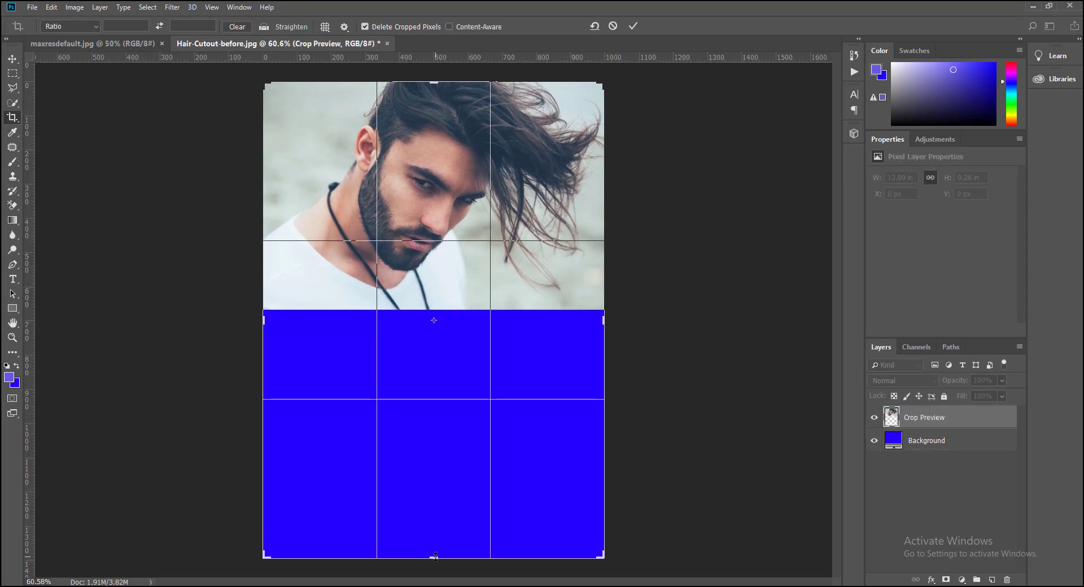
pyautogui.press('Return')
# Show the yellow-background cut-out and position it flush beneath the original portrait
pyautogui.click(874, 417)
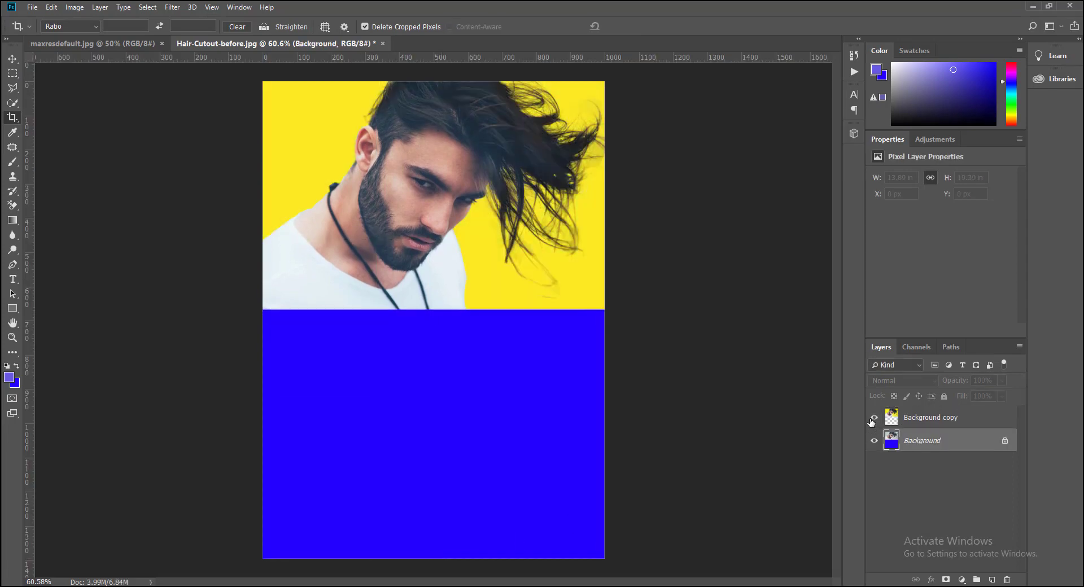
pyautogui.click(12, 58)
pyautogui.moveTo(485, 209); pyautogui.dragTo(490, 429)
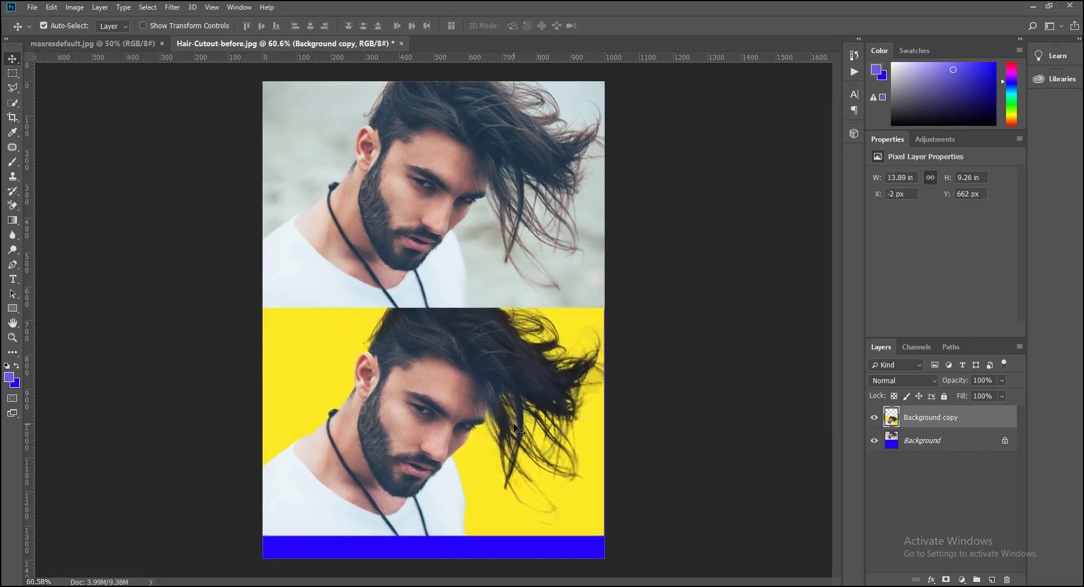
pyautogui.press('Right')
pyautogui.press('Down')
pyautogui.press('Down')
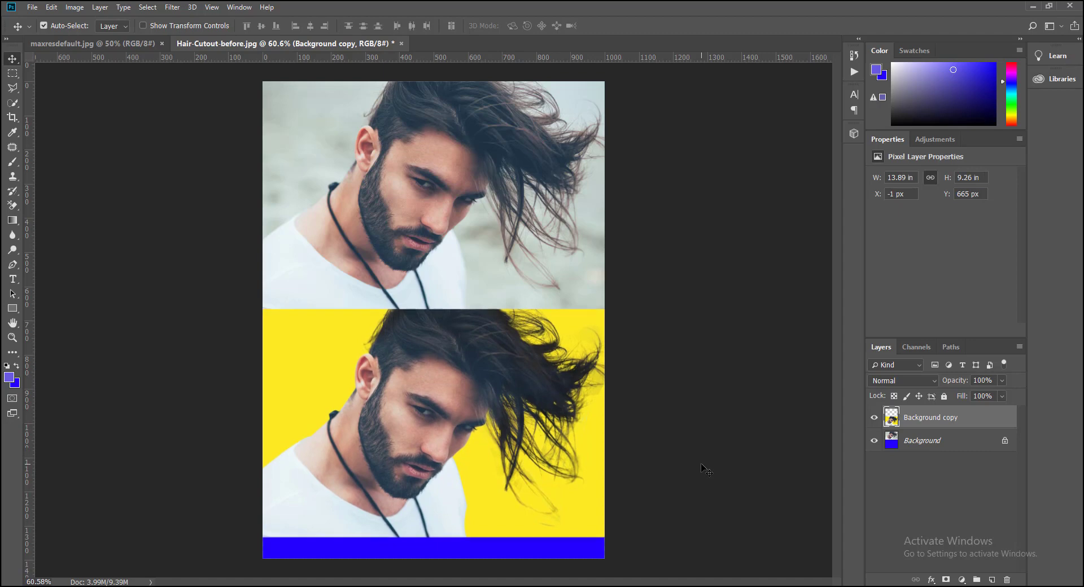
pyautogui.press('Down')
pyautogui.press('Down')
# Crop the canvas bottom up to the yellow image's edge, removing the blue strip
pyautogui.click(922, 448)
pyautogui.press('c')
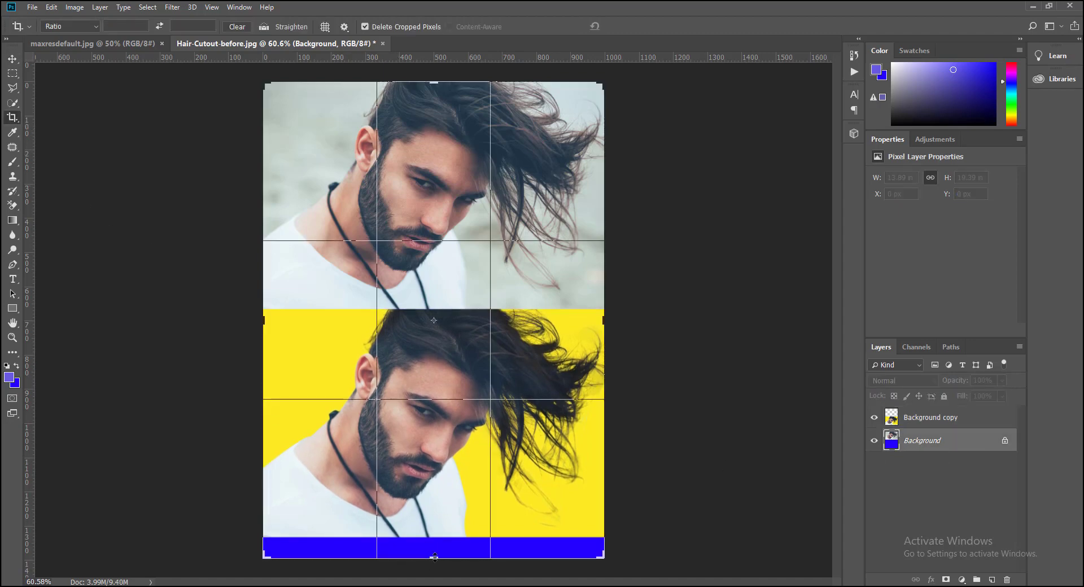
pyautogui.moveTo(434, 558); pyautogui.dragTo(425, 548)
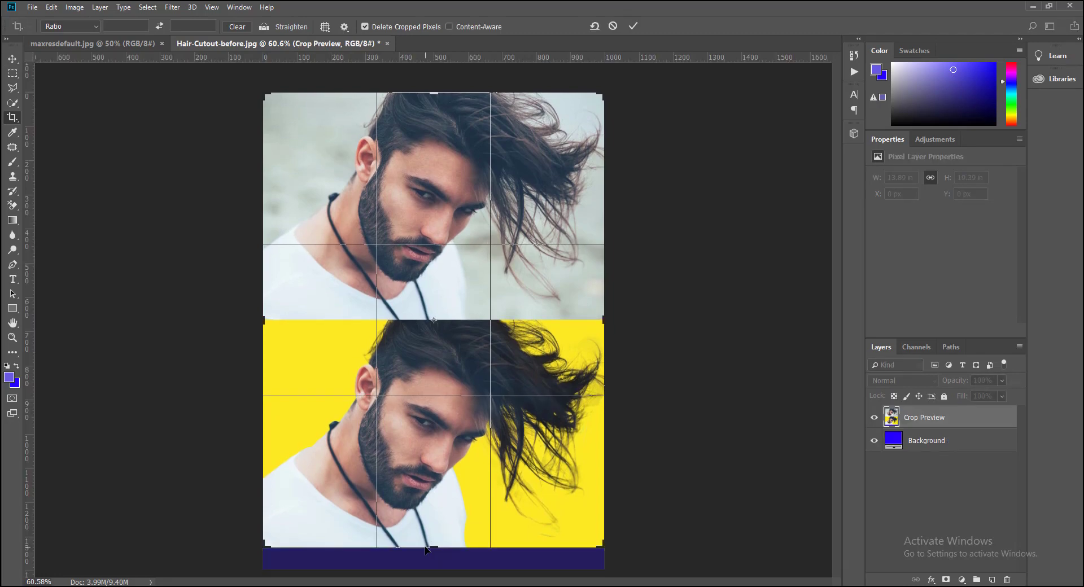
pyautogui.press('Return')
pyautogui.click(12, 58)
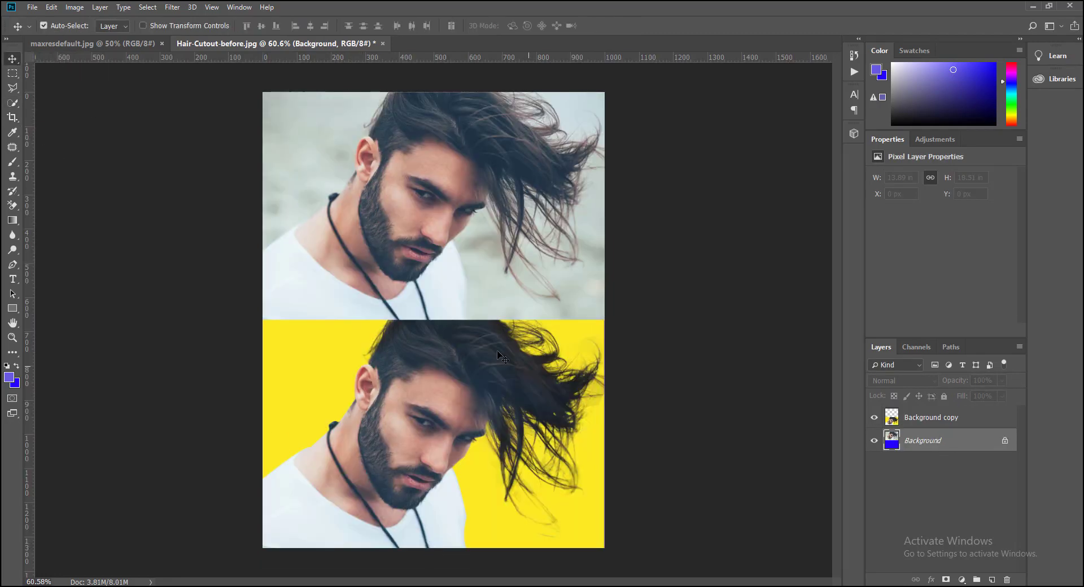